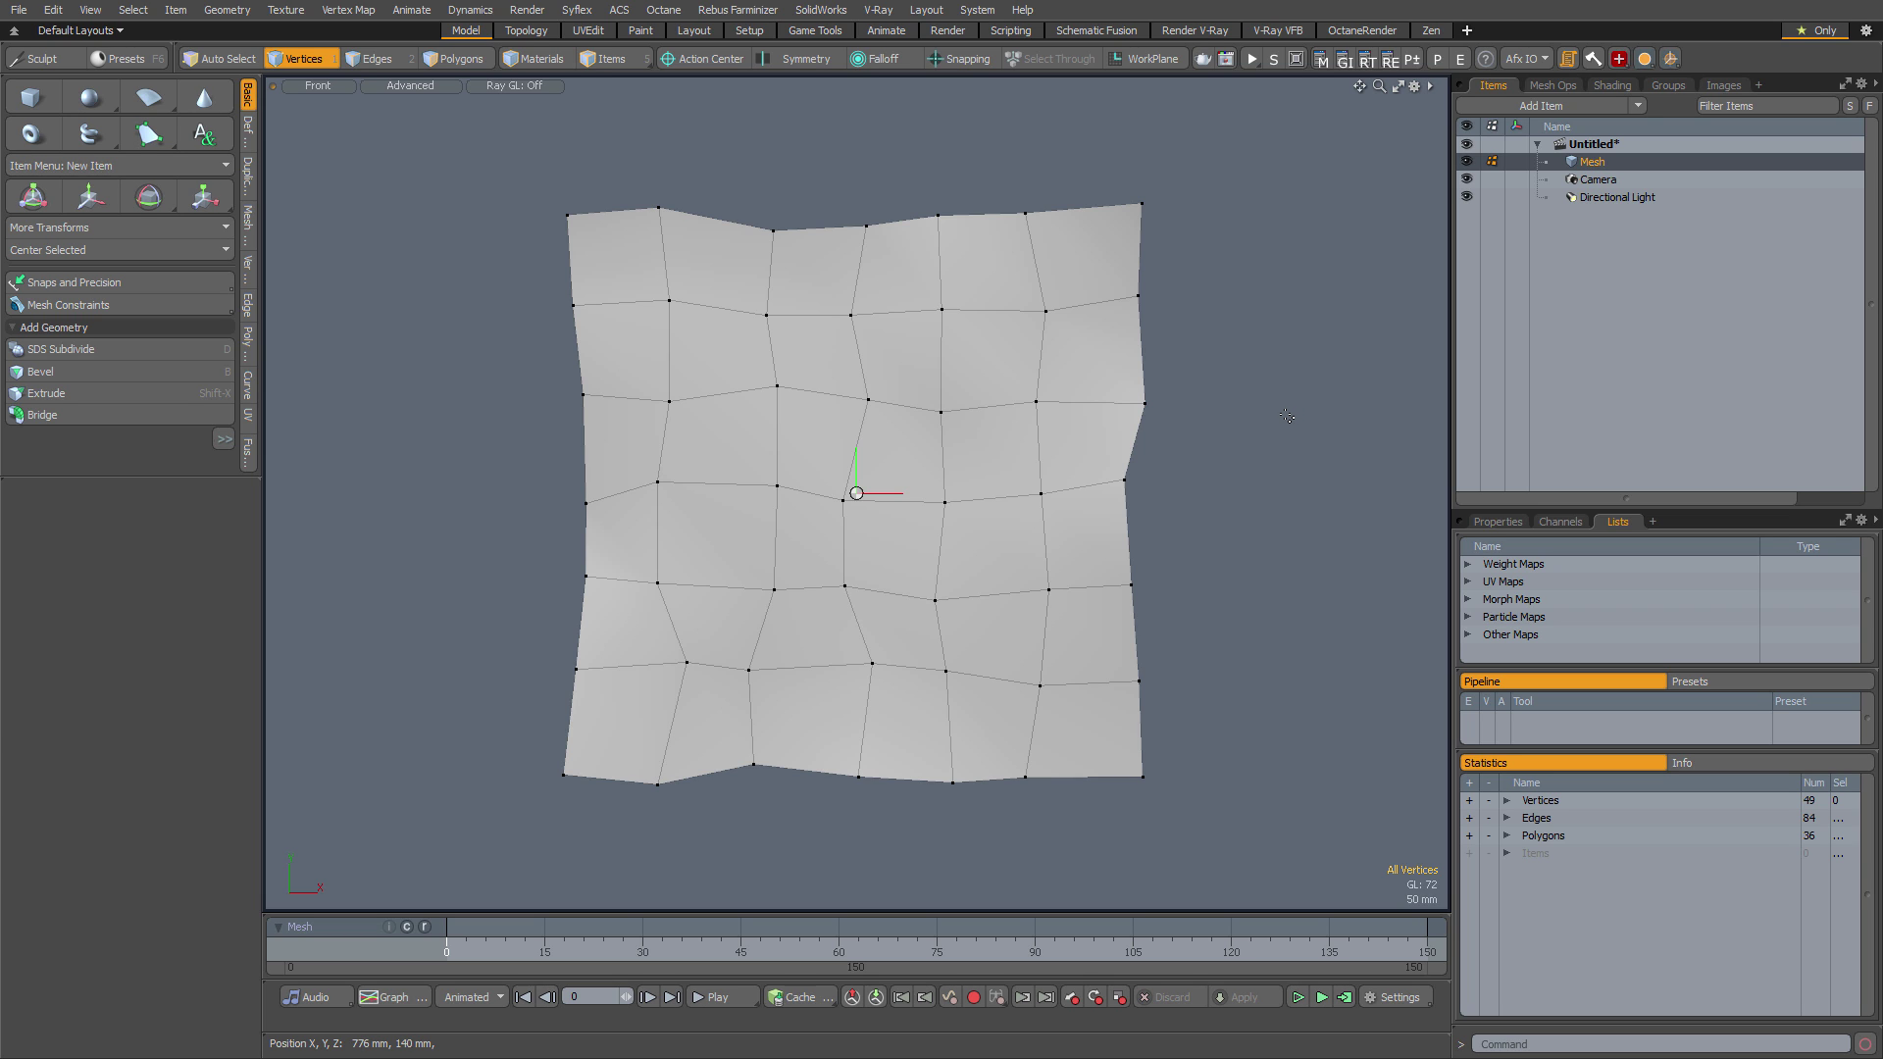
Flatten the rightmost vertex column of the mesh by scaling it to 0% in X, then drop the tool and selection
left_click_drag(1268, 140, 1071, 818)
key("r")
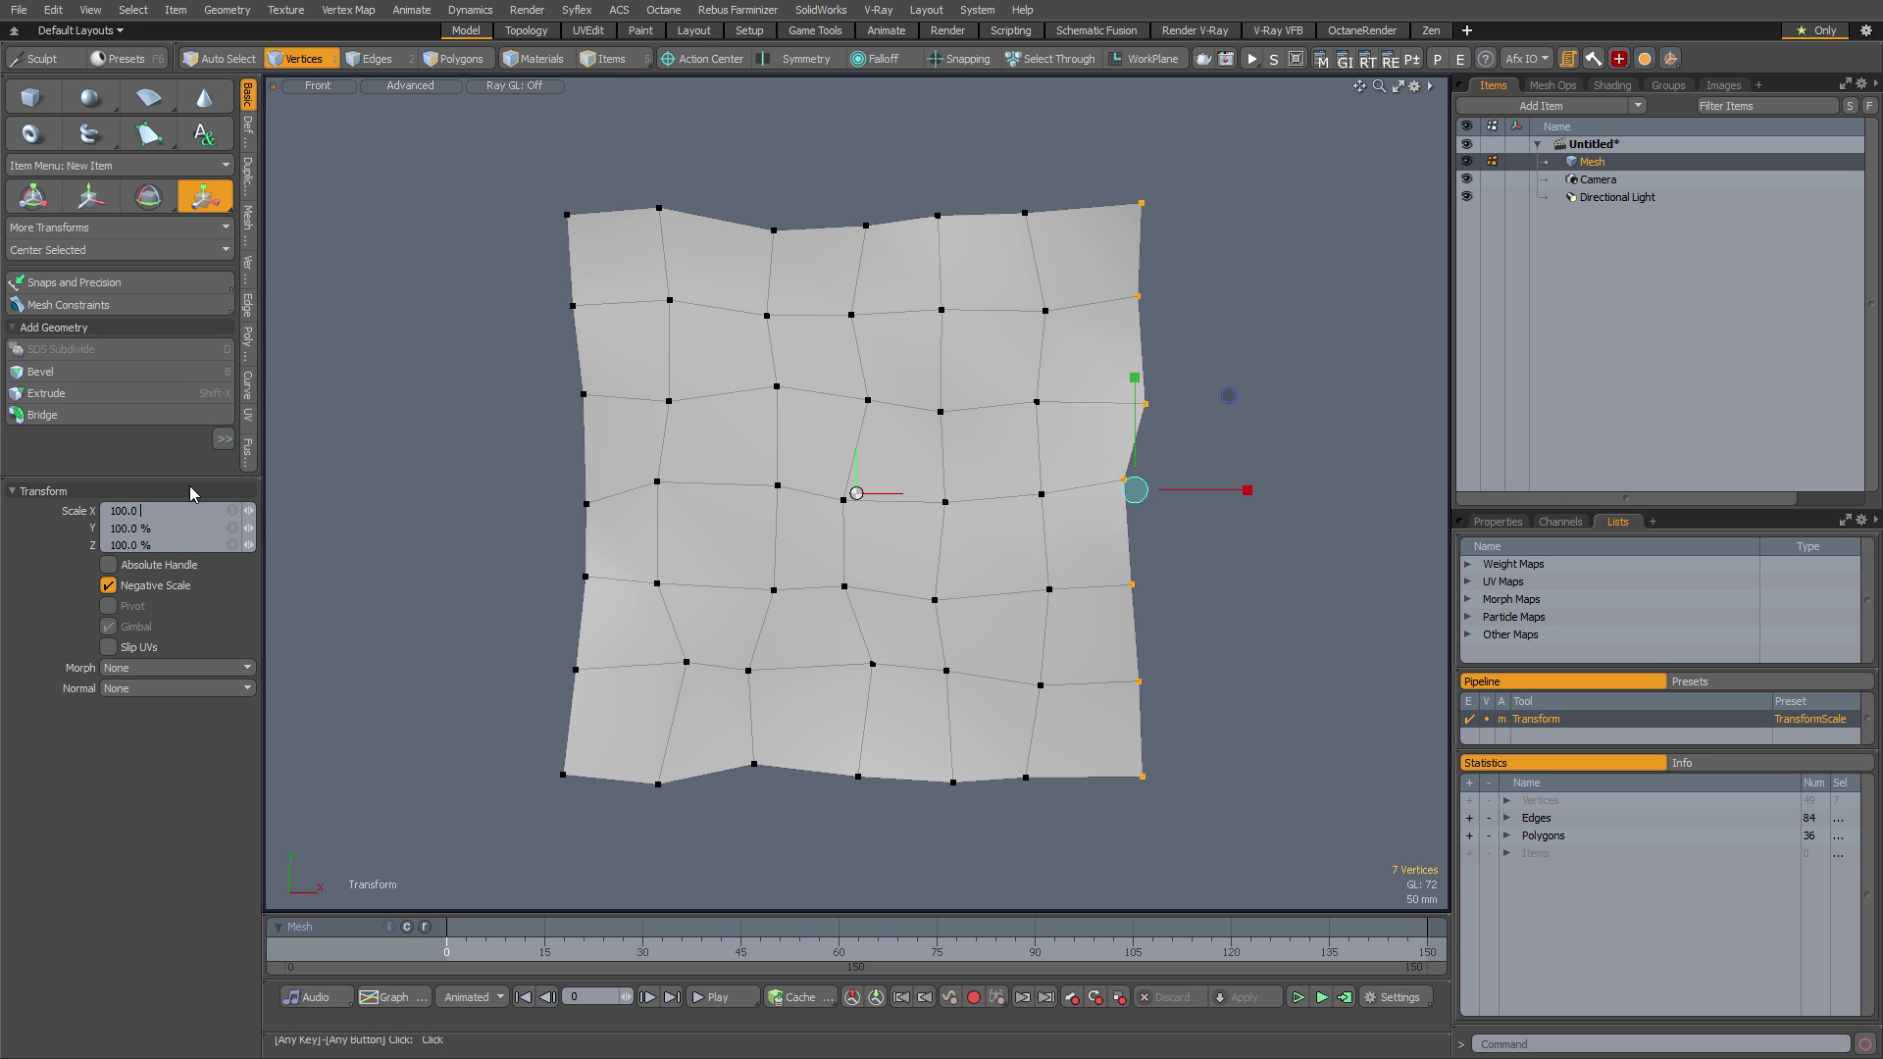
key("BackSpace")
key("BackSpace")
key("BackSpace")
key("BackSpace")
type("0")
key("Return")
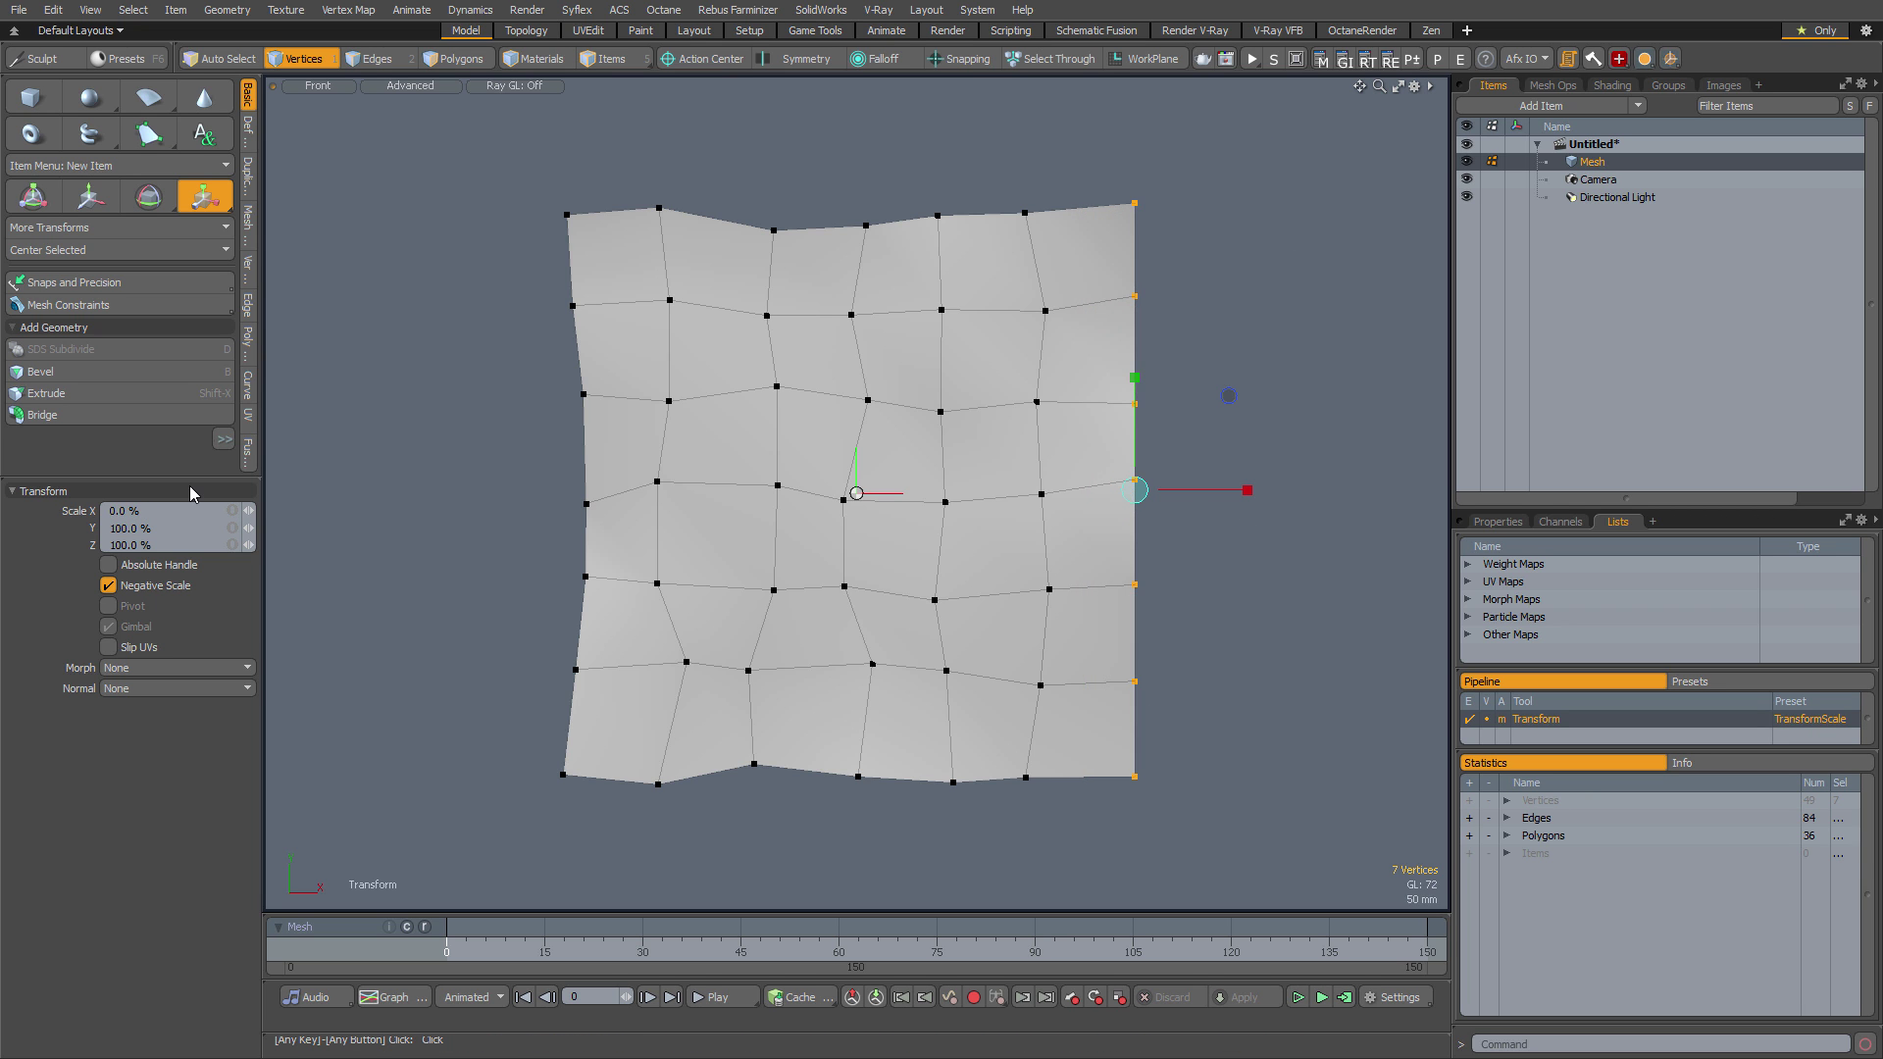
key("space")
left_click(1269, 291)
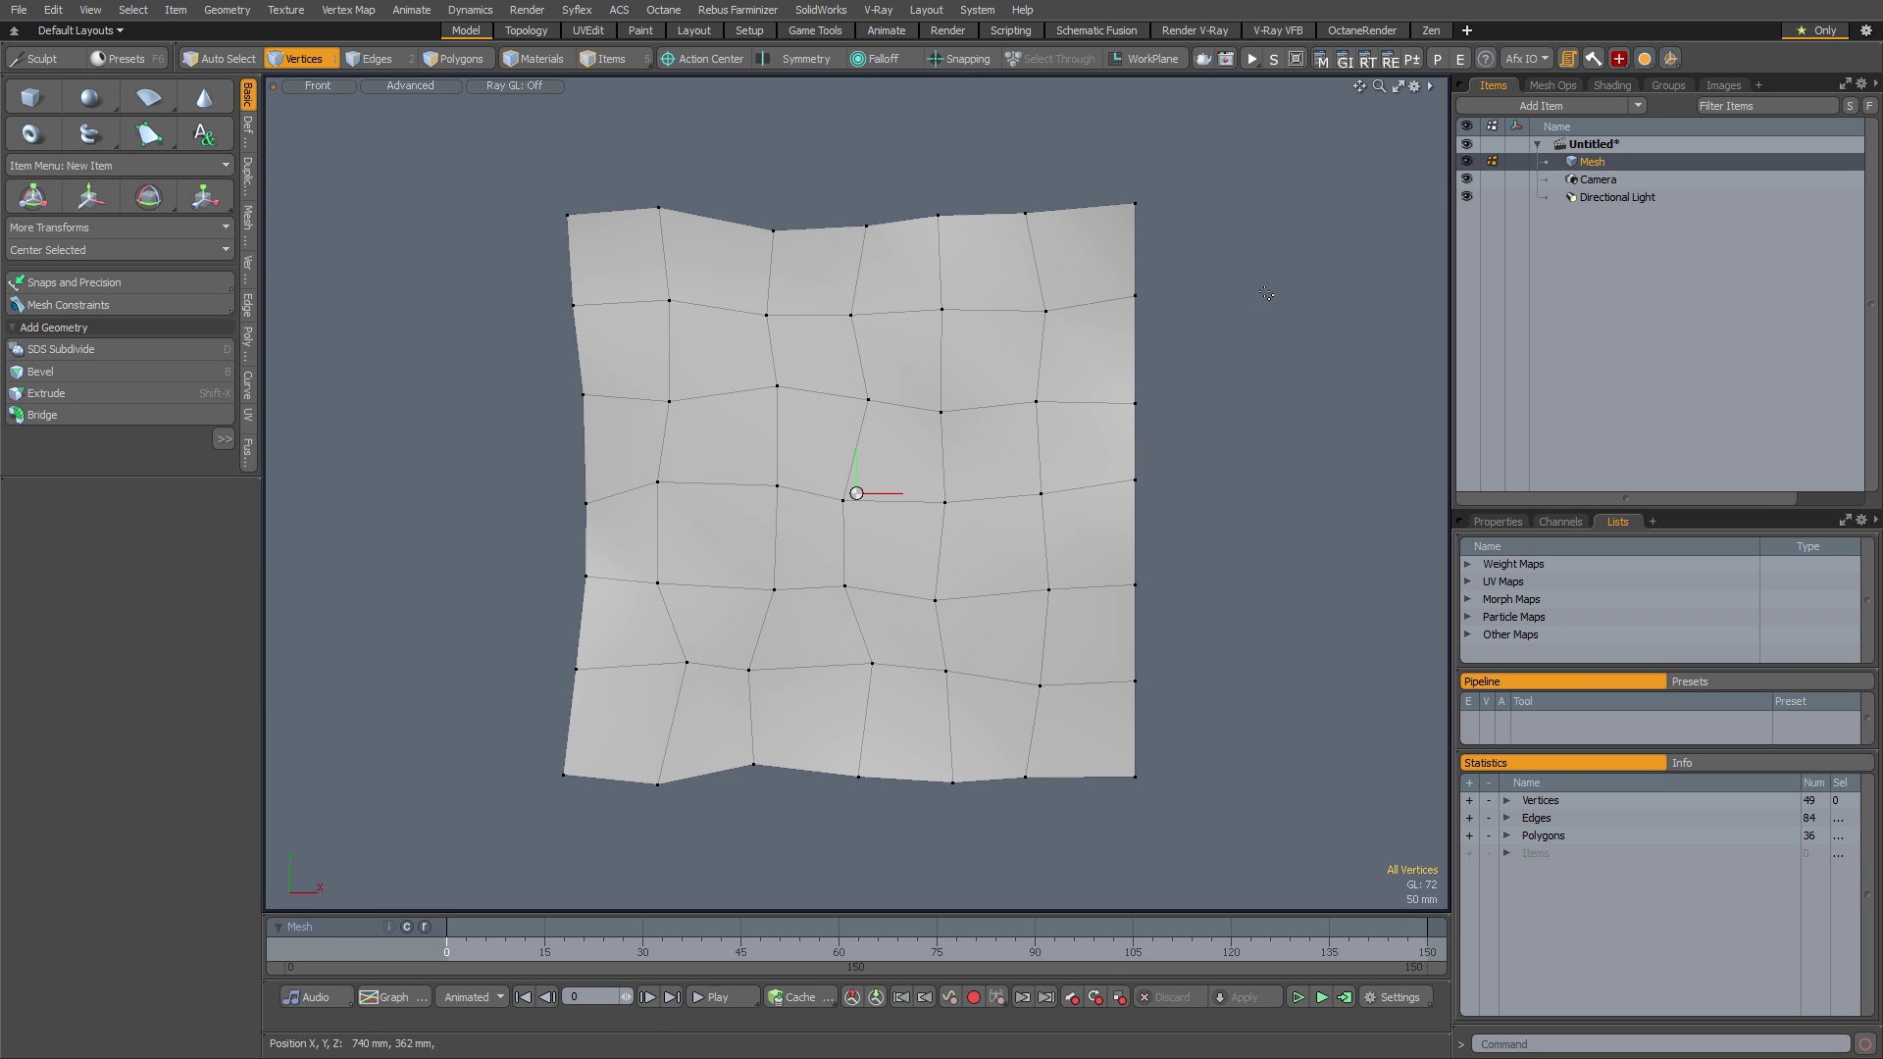
Undo the flattening of the rightmost vertex column
key("ctrl+z")
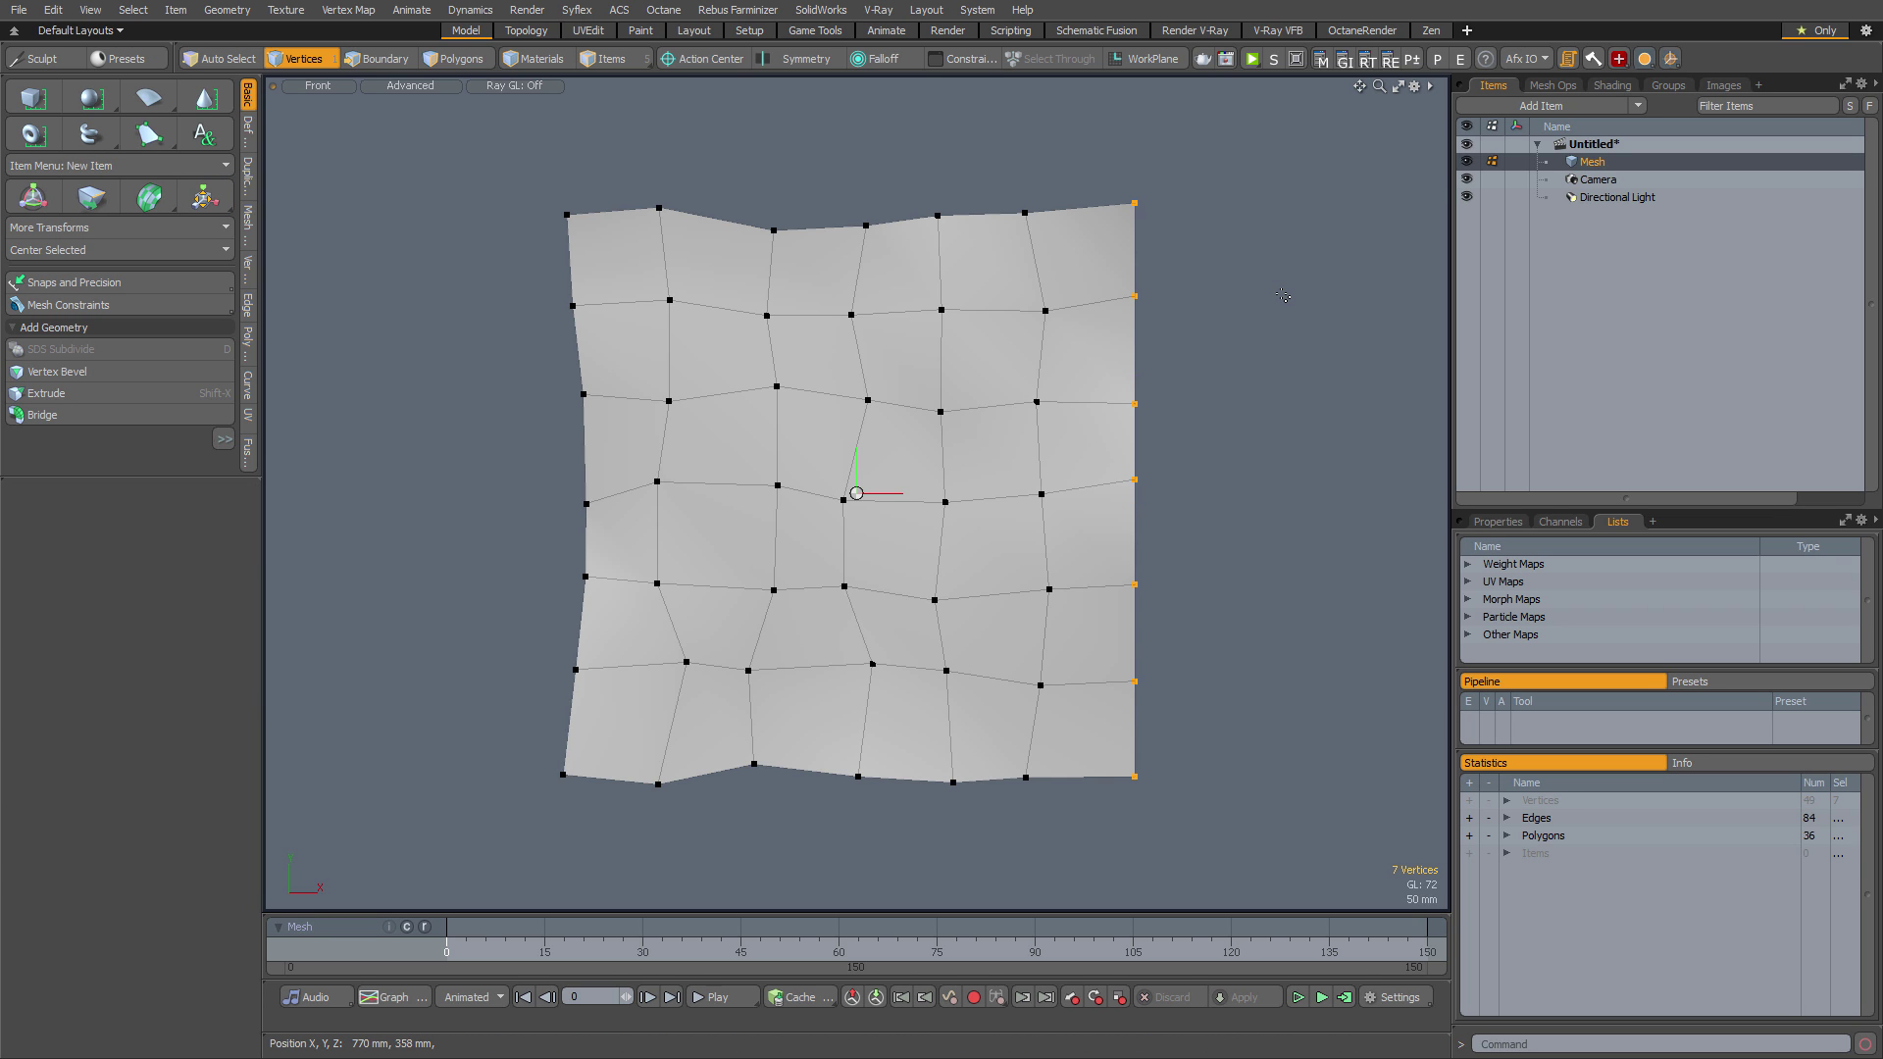
key("ctrl+z")
left_click(1299, 299)
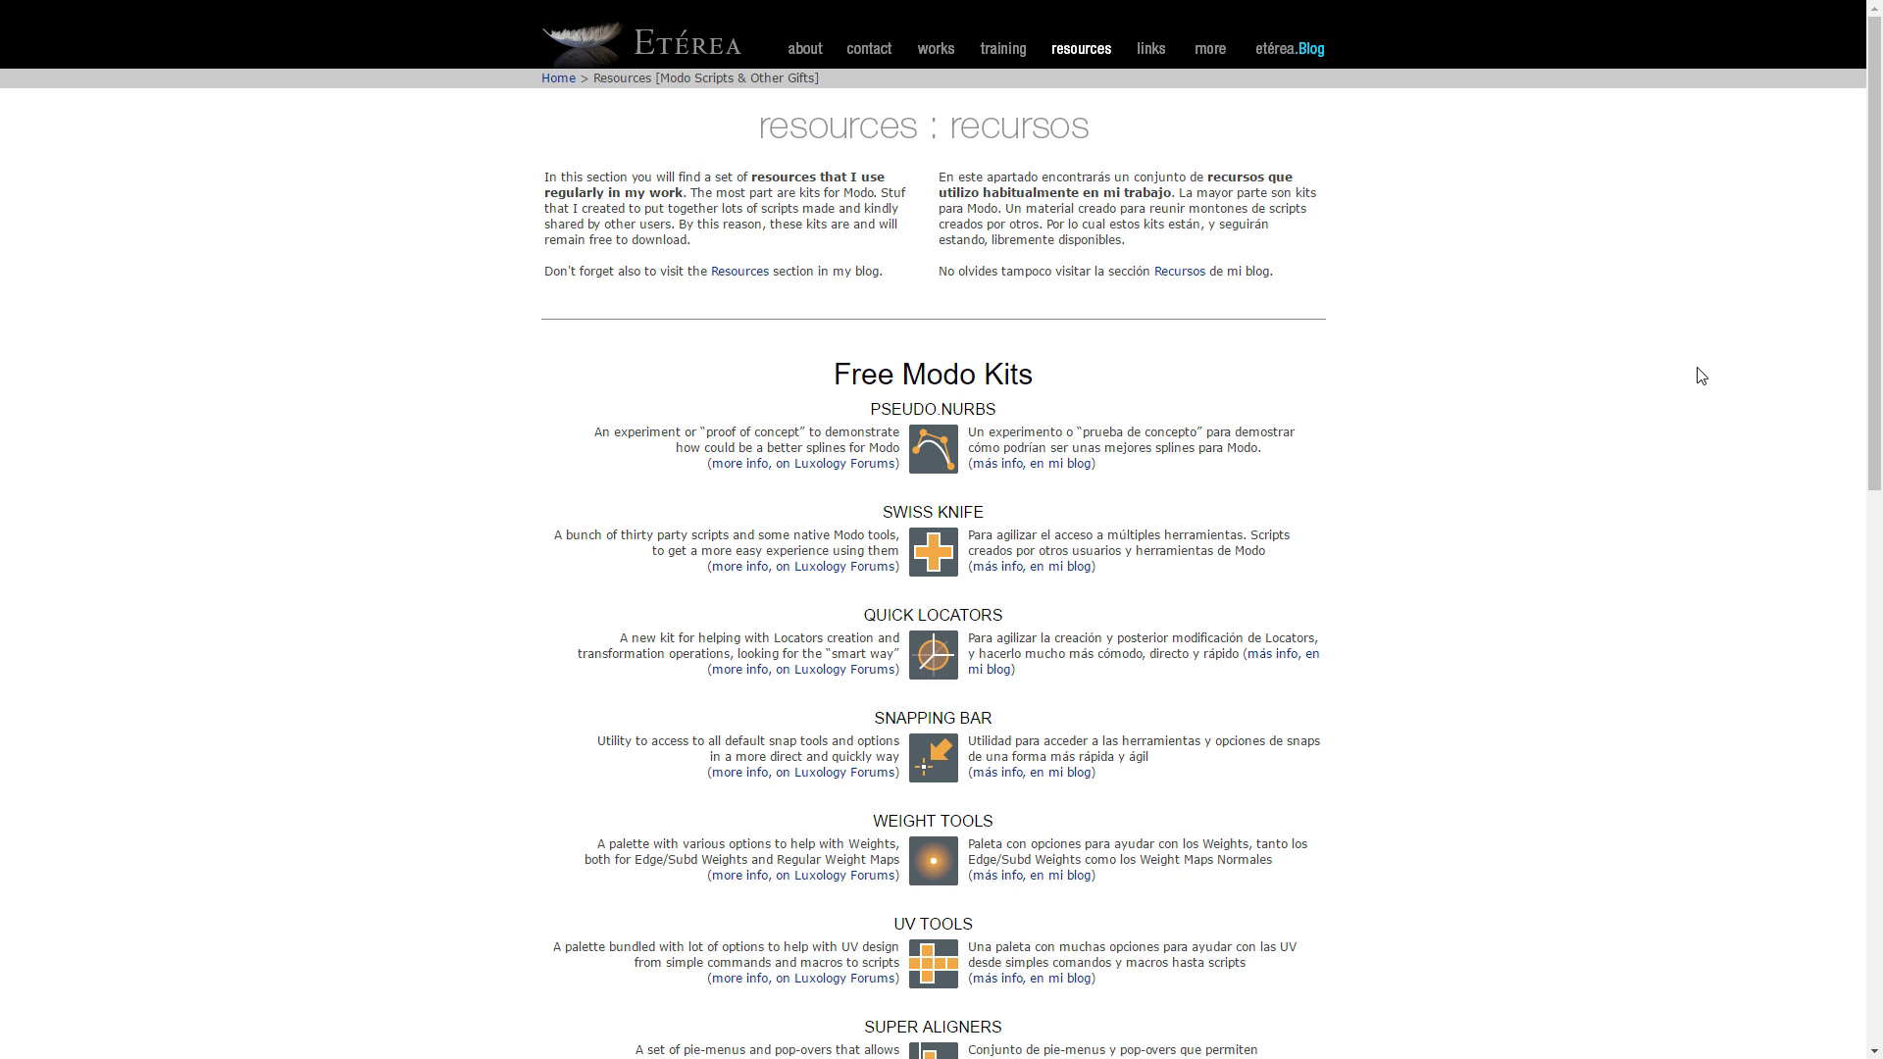
Look through the free Modo kits on the Etérea resources page and the forum topic on Eterea Super Aligners Icons
left_click_drag(1868, 235, 1831, 462)
scroll(1830, 462, "down", 1)
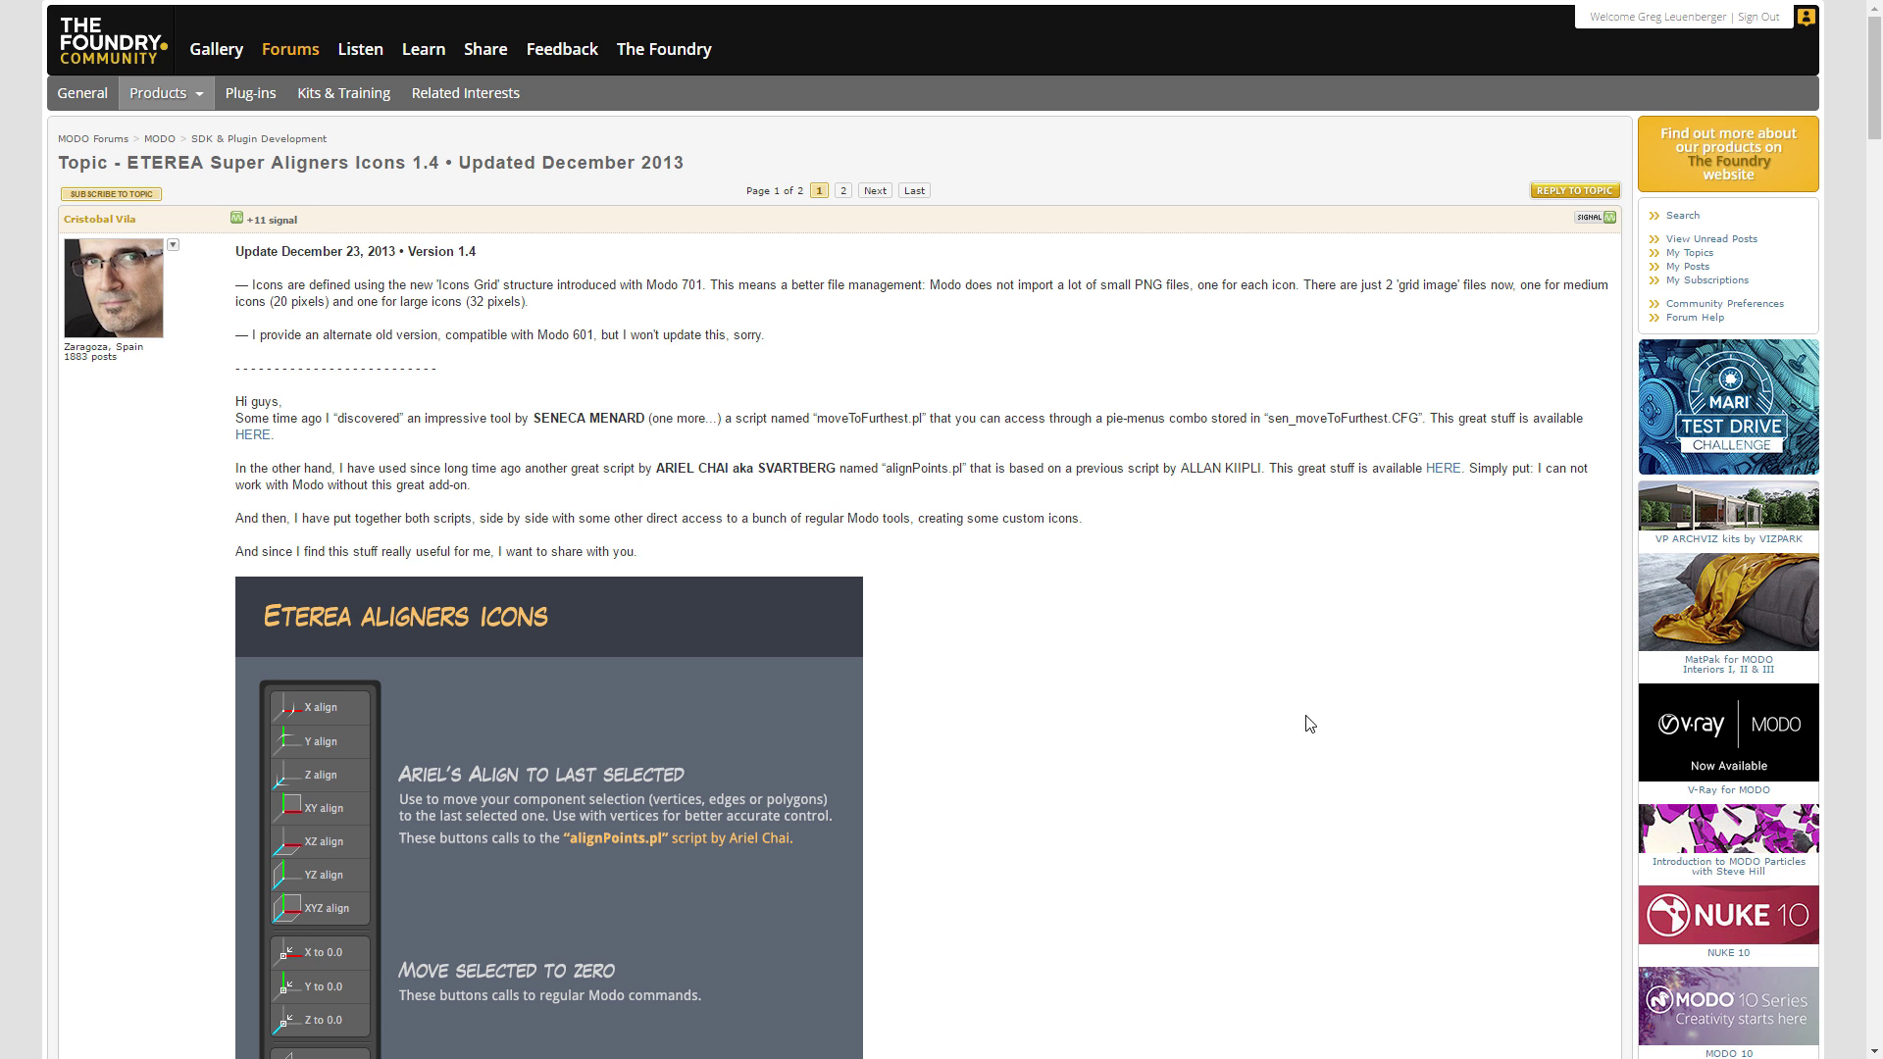
left_click_drag(1855, 127, 1826, 453)
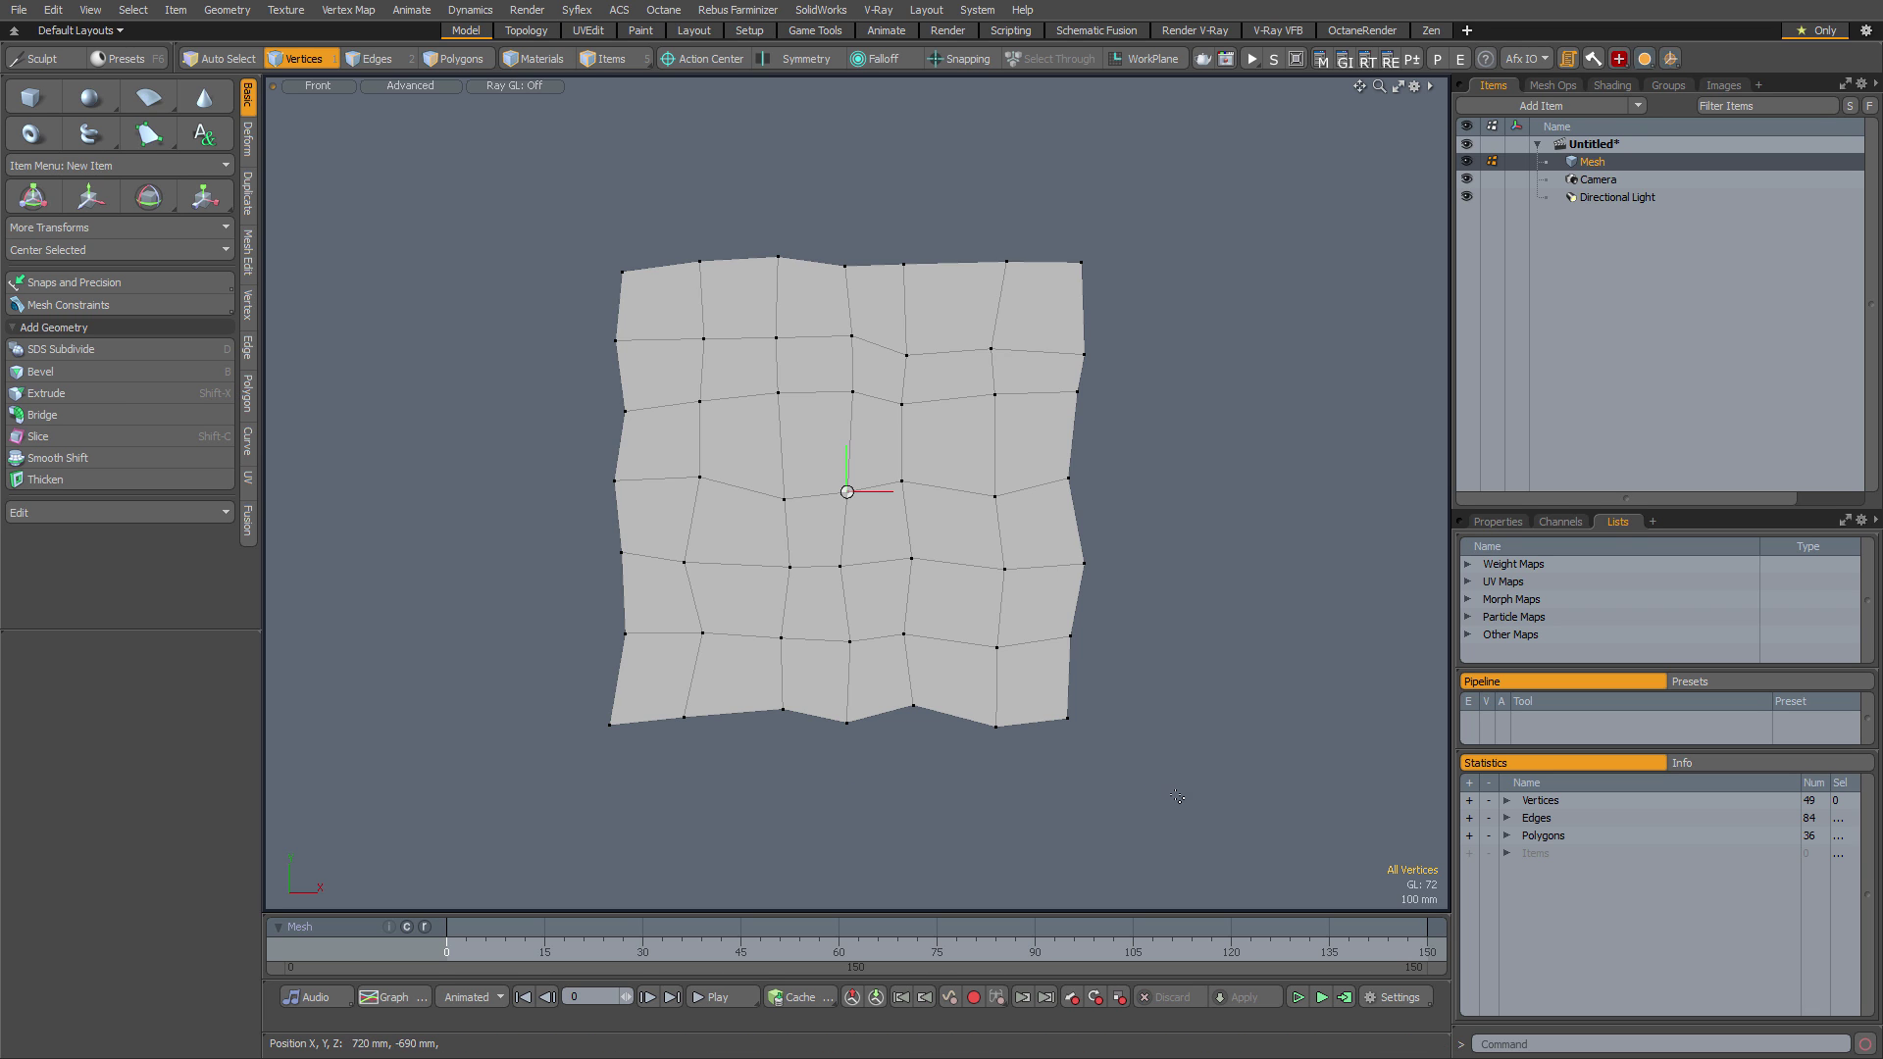
Align the mesh's right-edge vertices to the RIGHT and its left-edge vertices to the LEFT with the aligners
right_click_drag(1178, 791, 1036, 229)
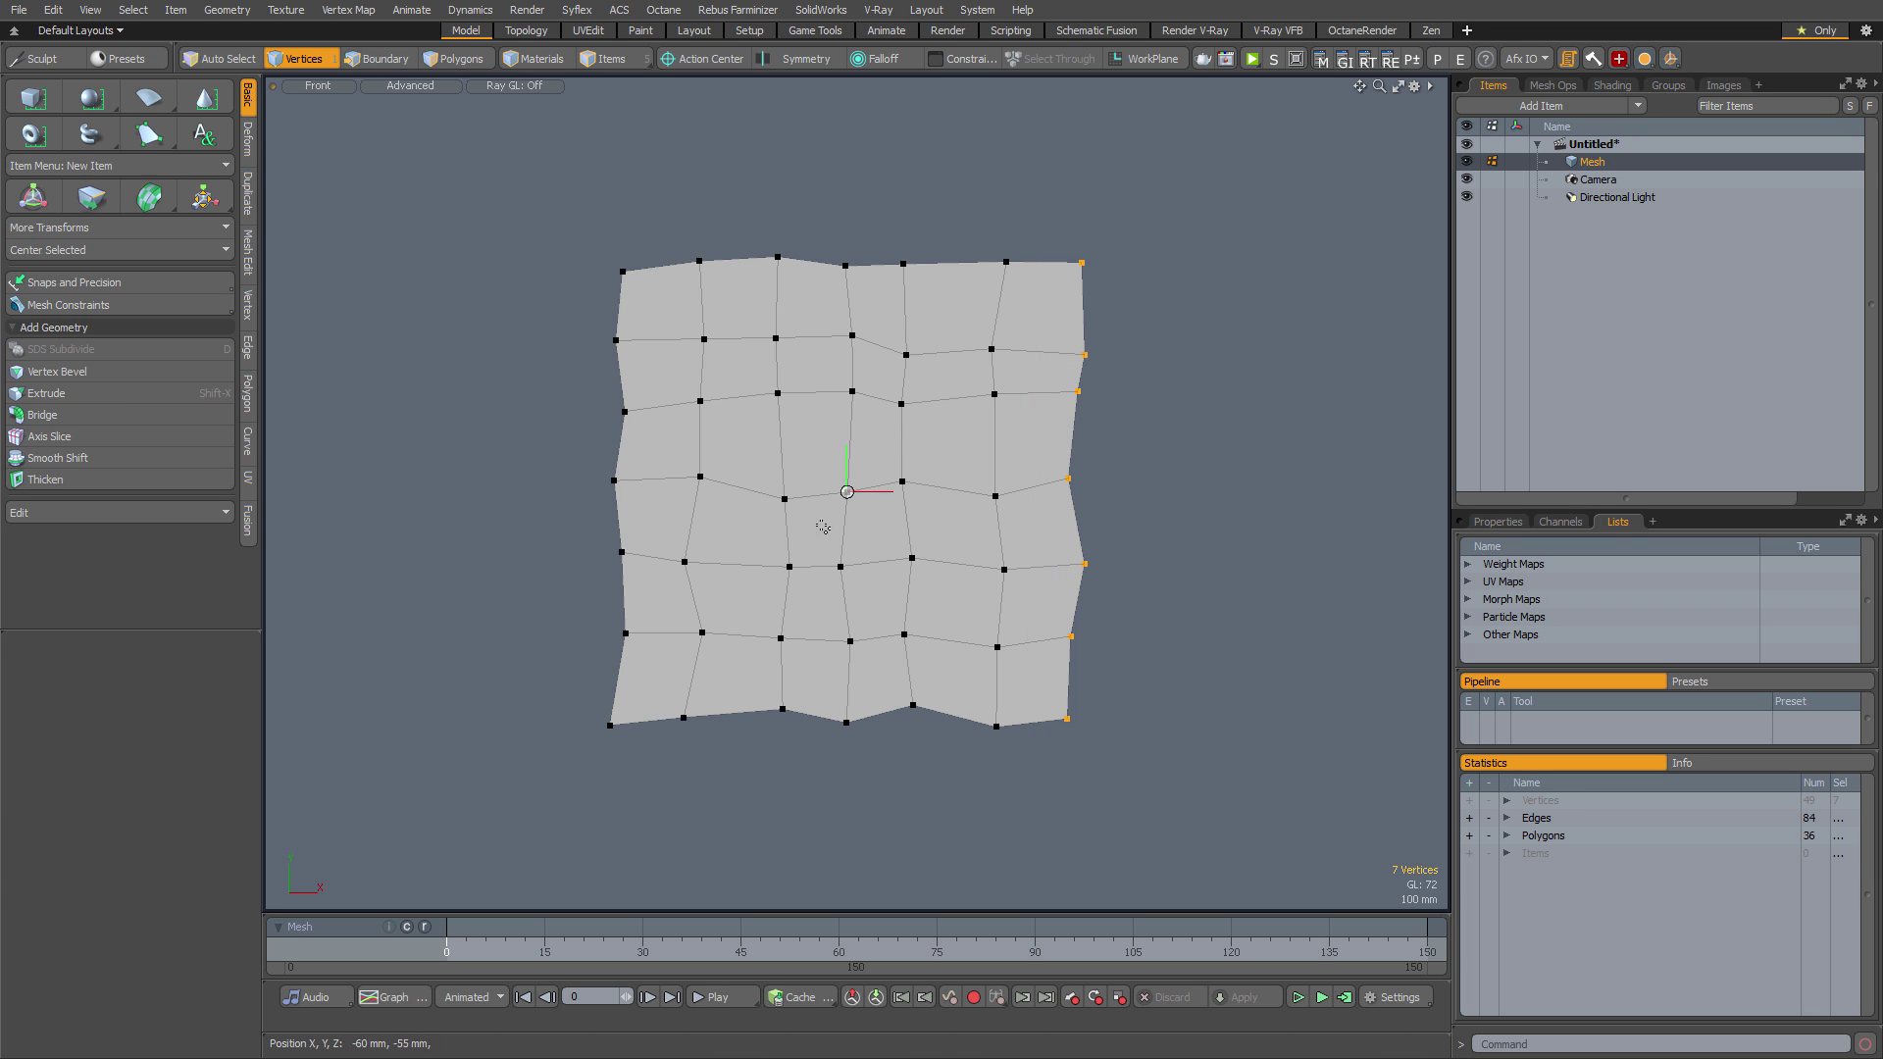
key("alt+a")
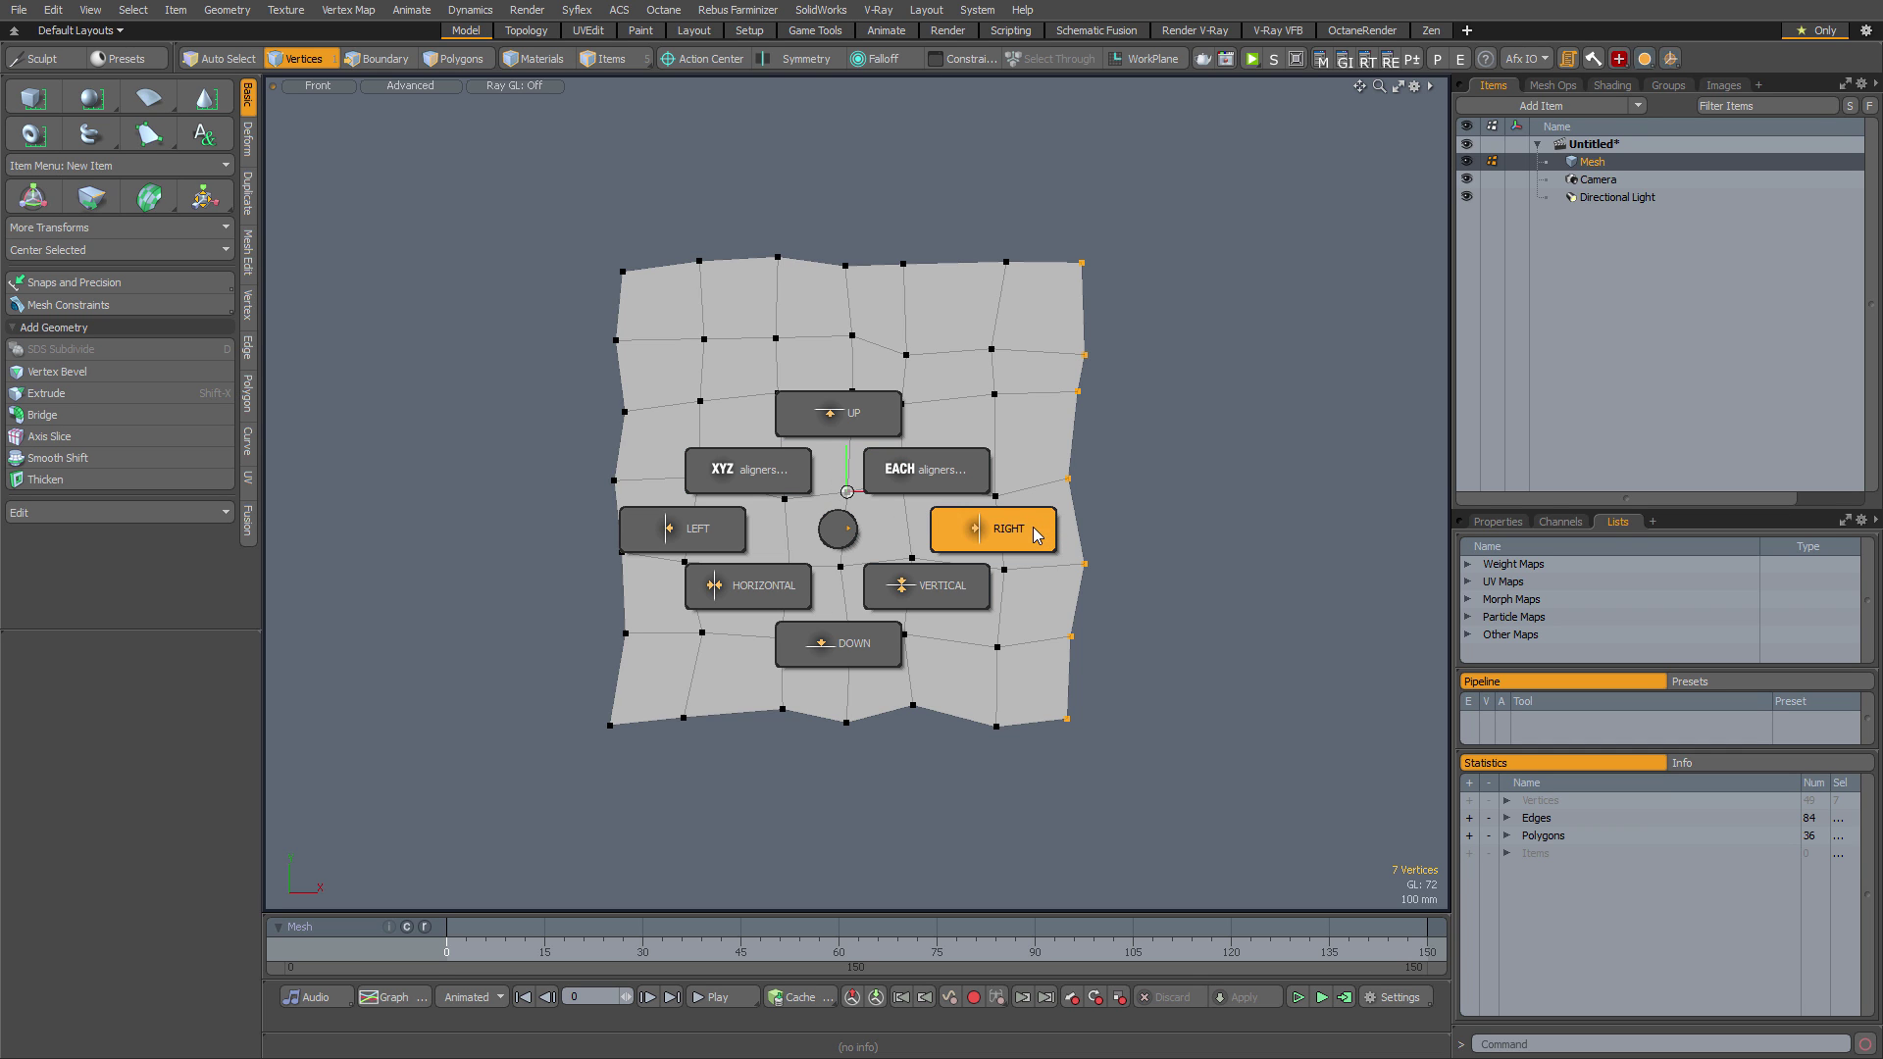
left_click(1082, 559)
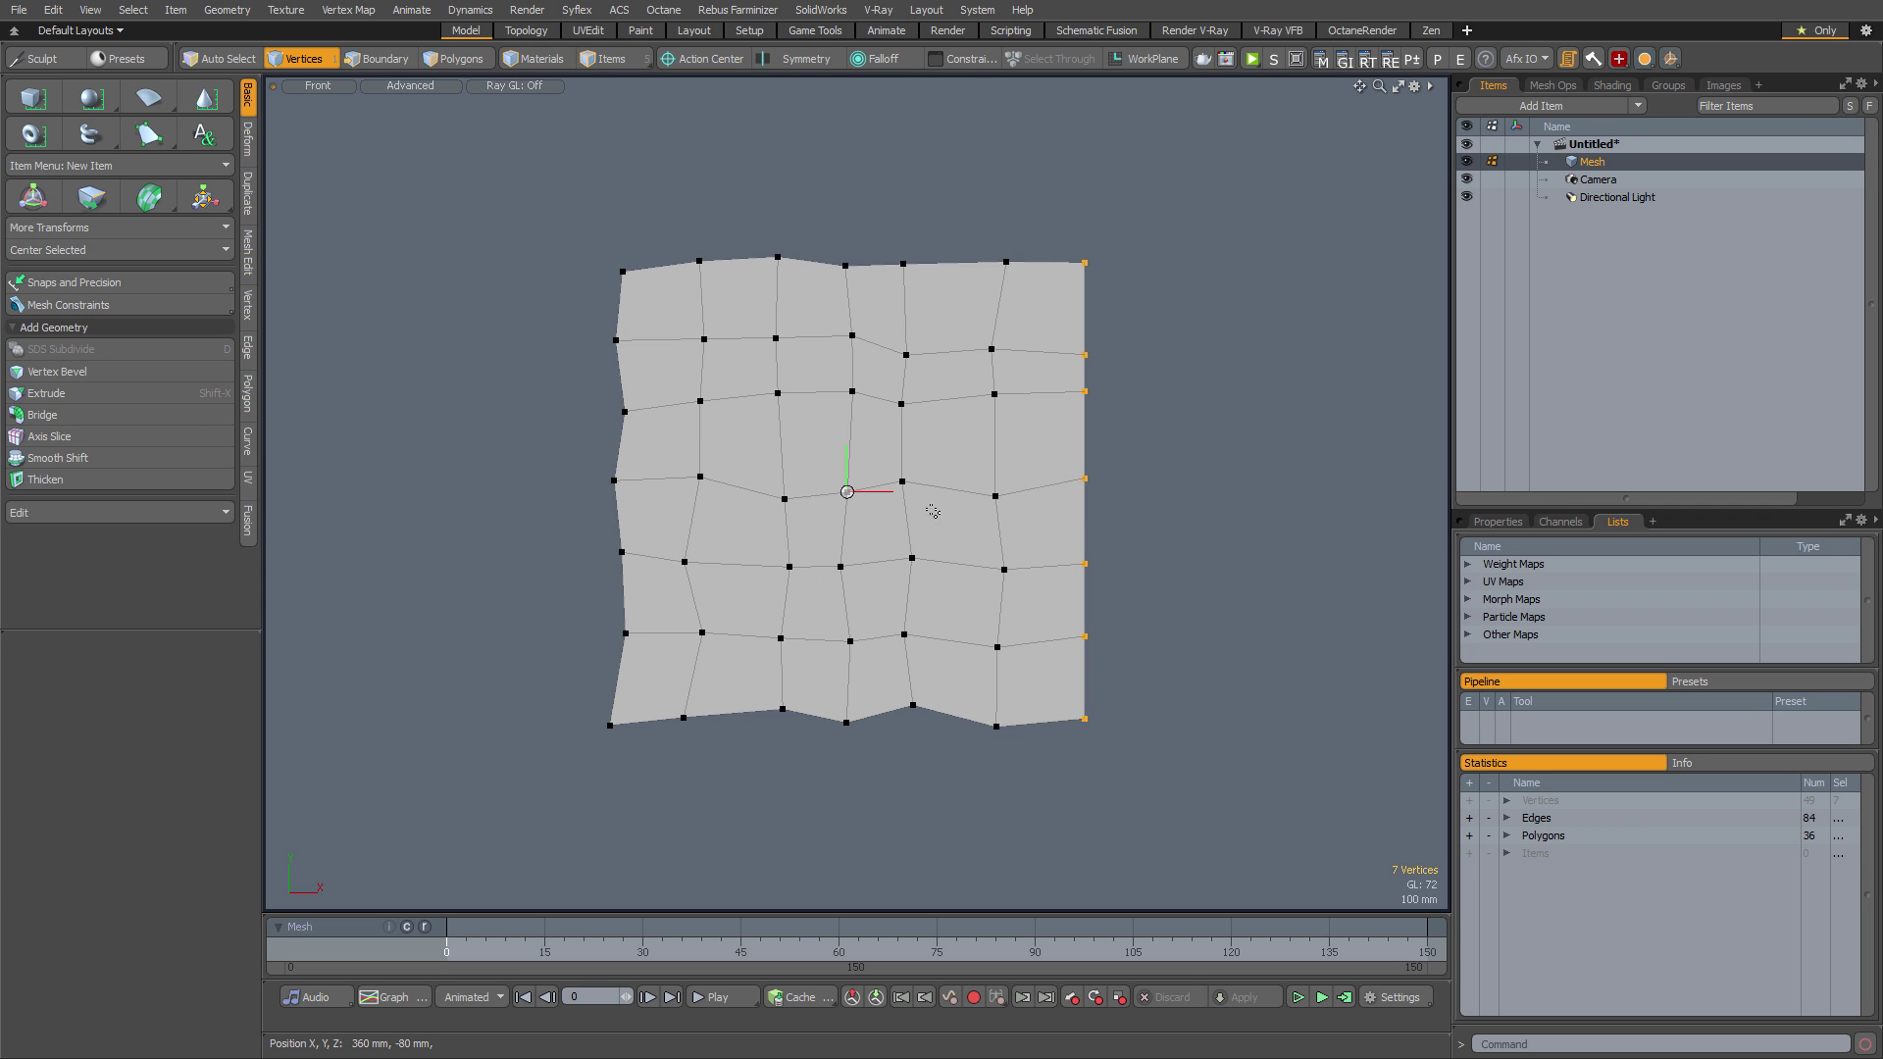
right_click_drag(471, 829, 663, 234)
key("ctrl+a")
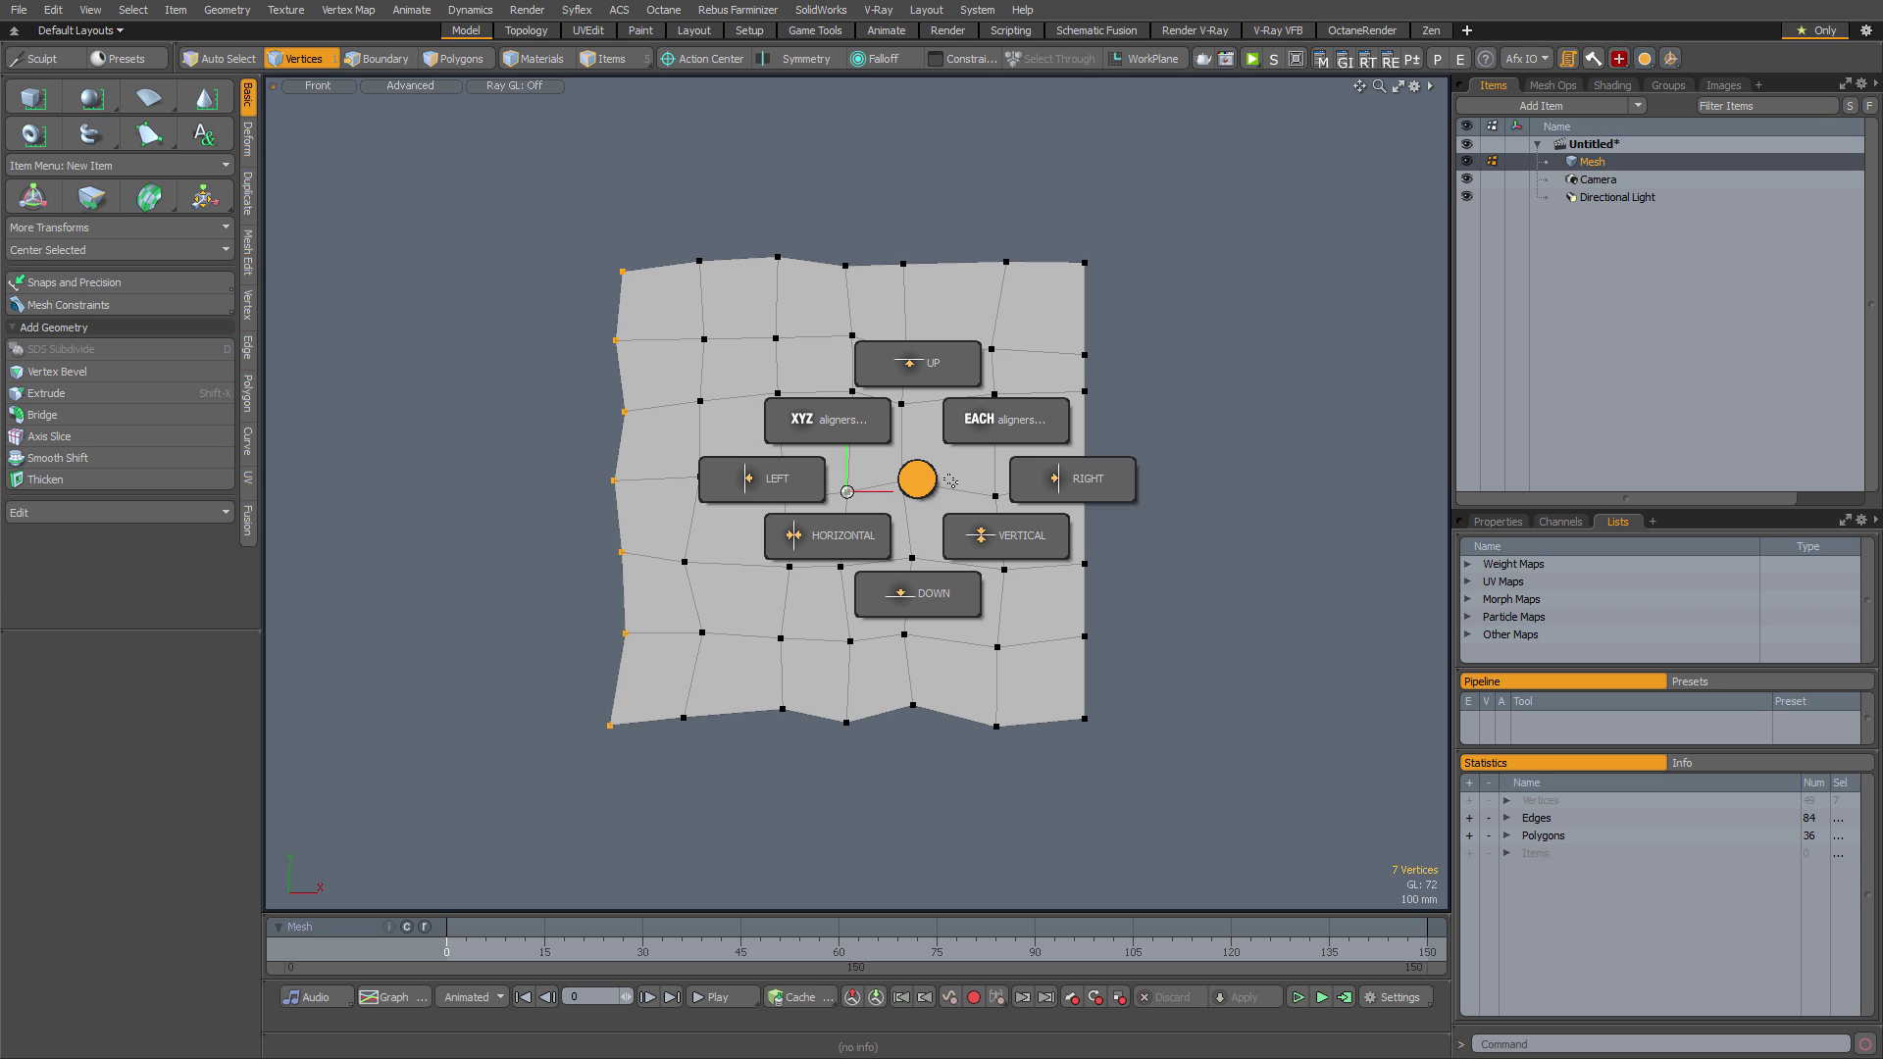
left_click(760, 479)
Align the mesh's top-edge vertices UP and its bottom-edge vertices DOWN with the aligners
right_click_drag(537, 208, 1191, 316)
key("alt+a")
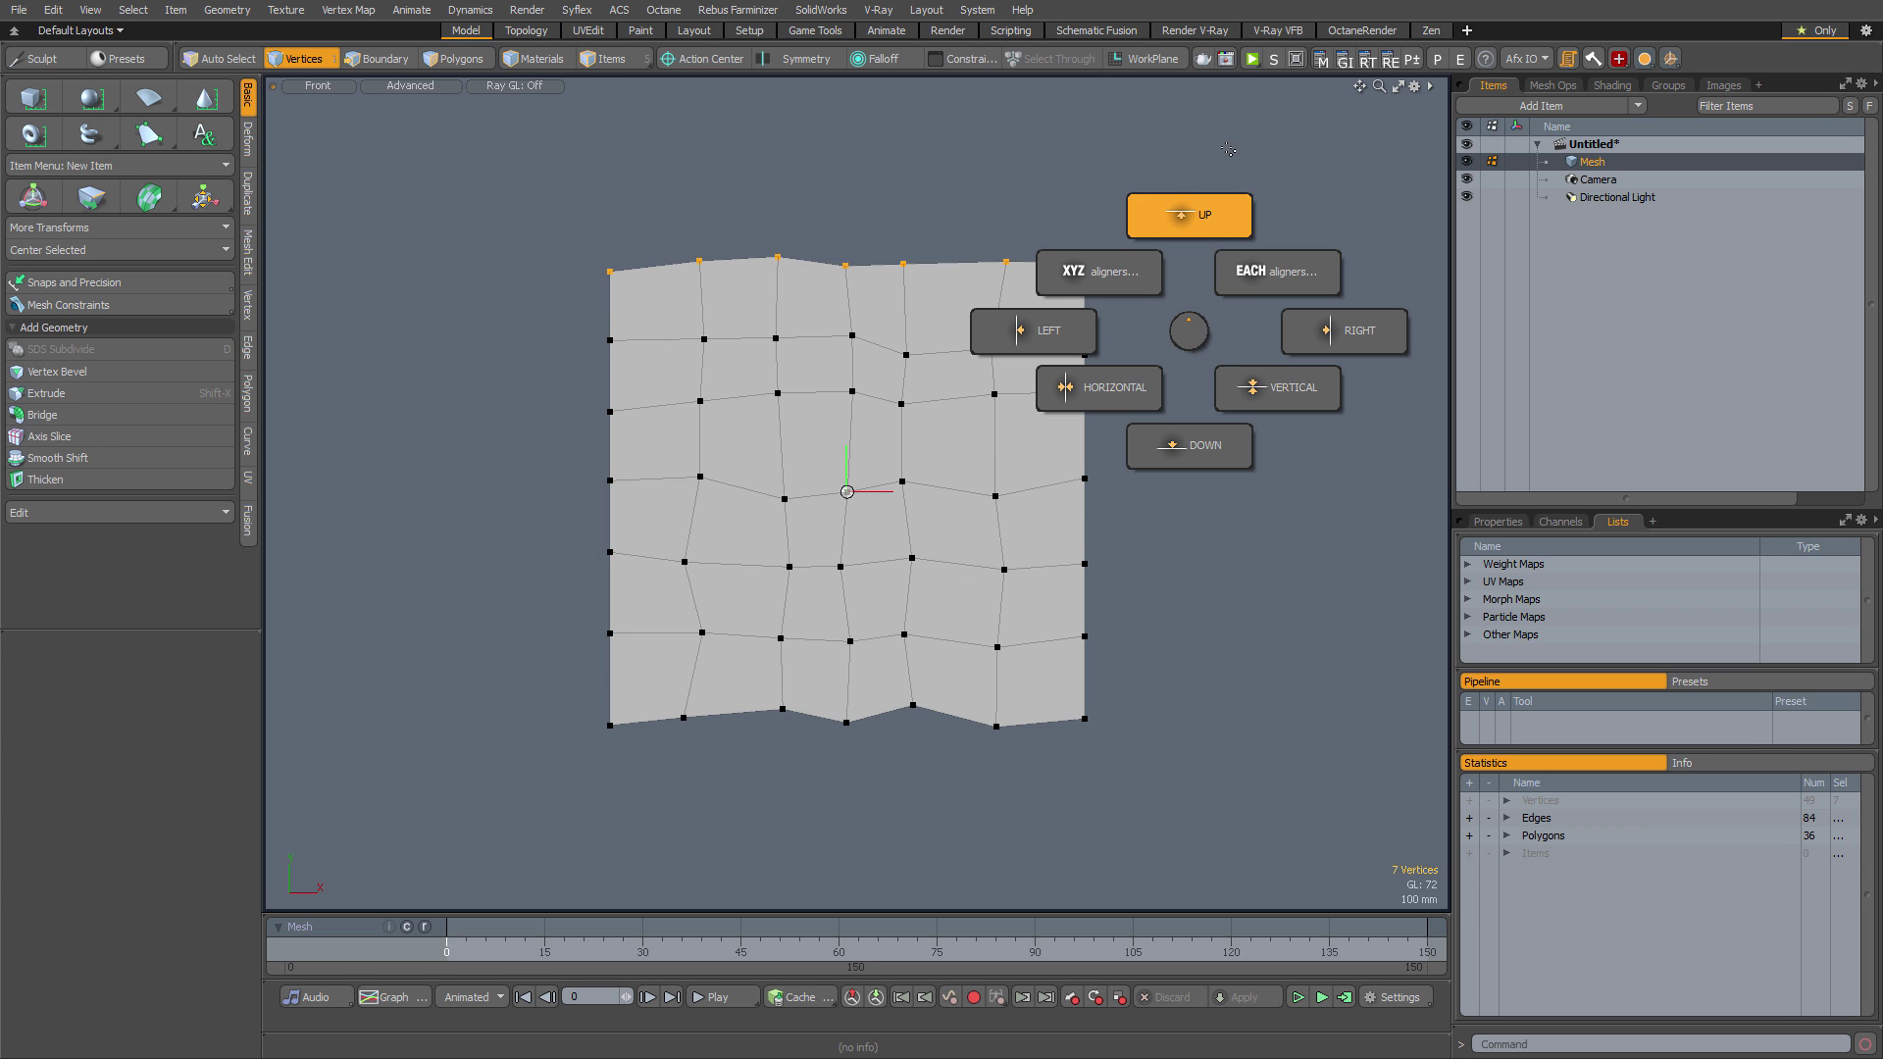
left_click(1189, 214)
right_click_drag(454, 853, 1167, 727)
key("alt+a")
left_click(1176, 895)
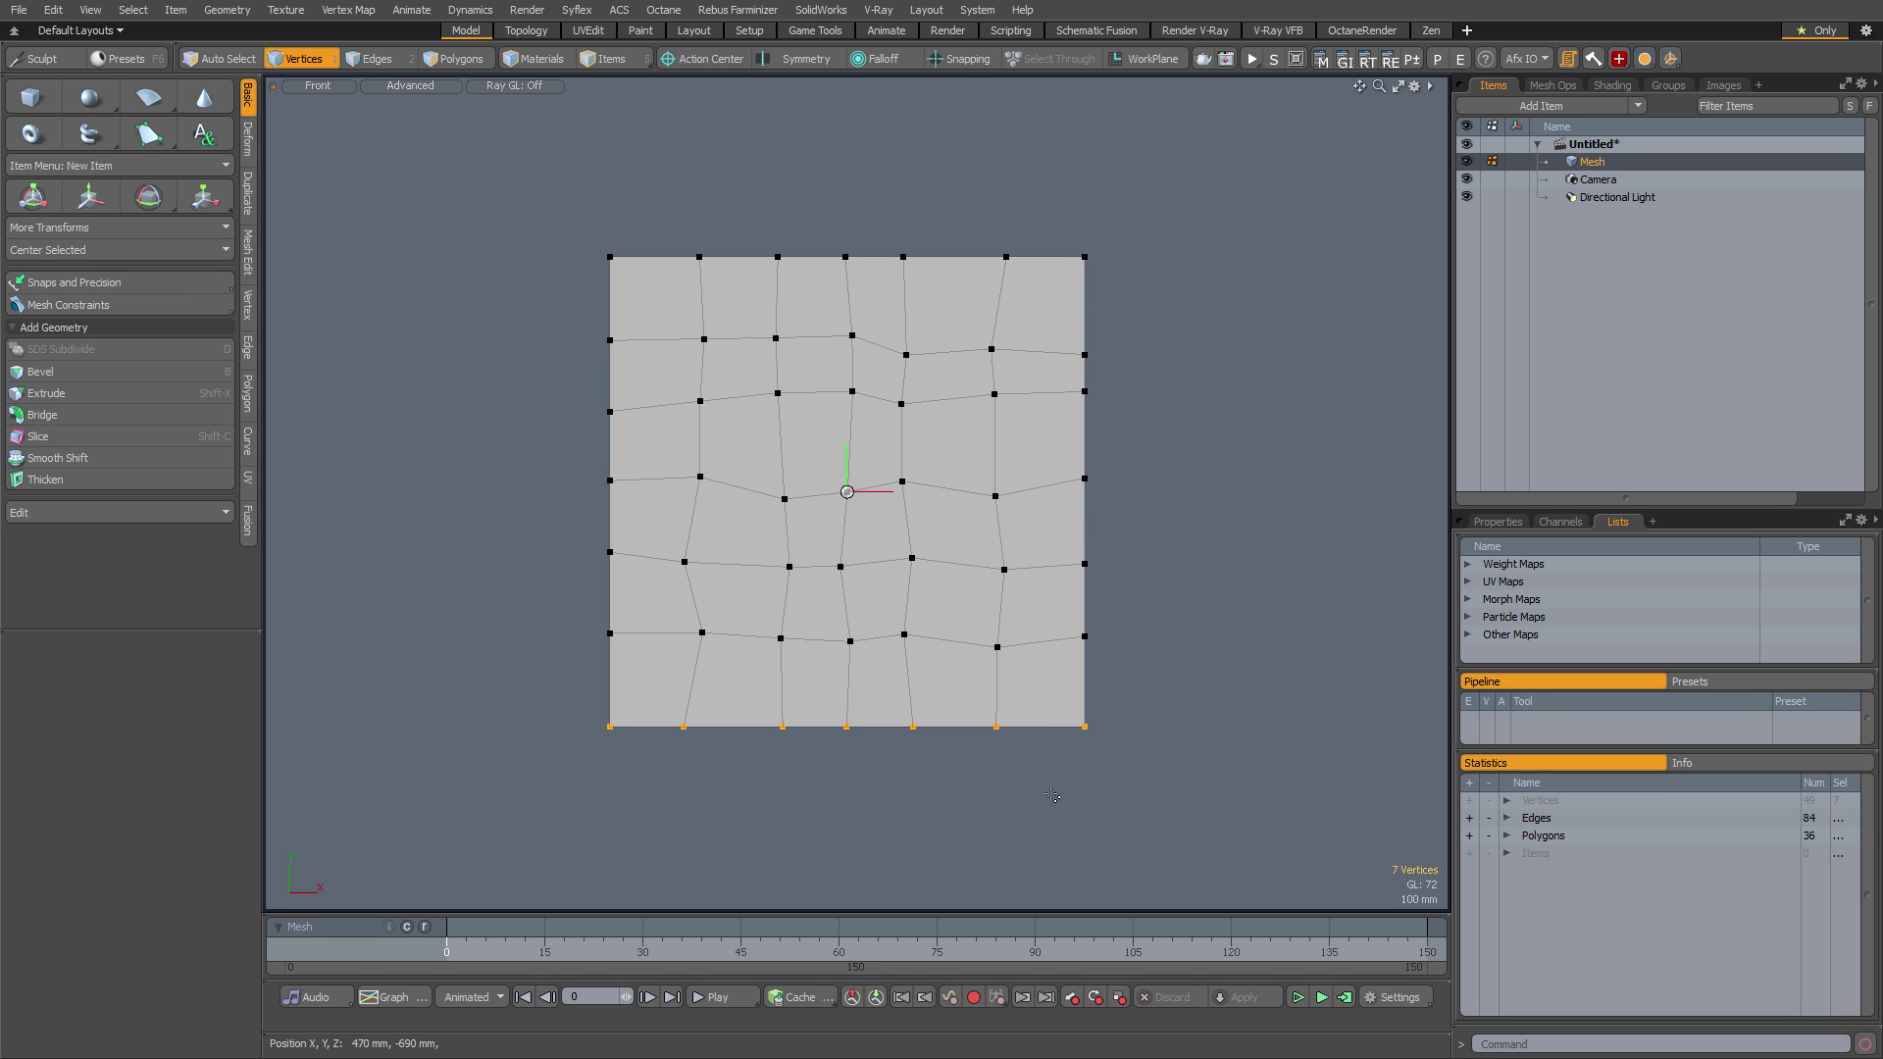
Align the second vertex column from the right edge to the RIGHT and switch to the Perspective view
right_click_drag(1050, 786, 941, 171)
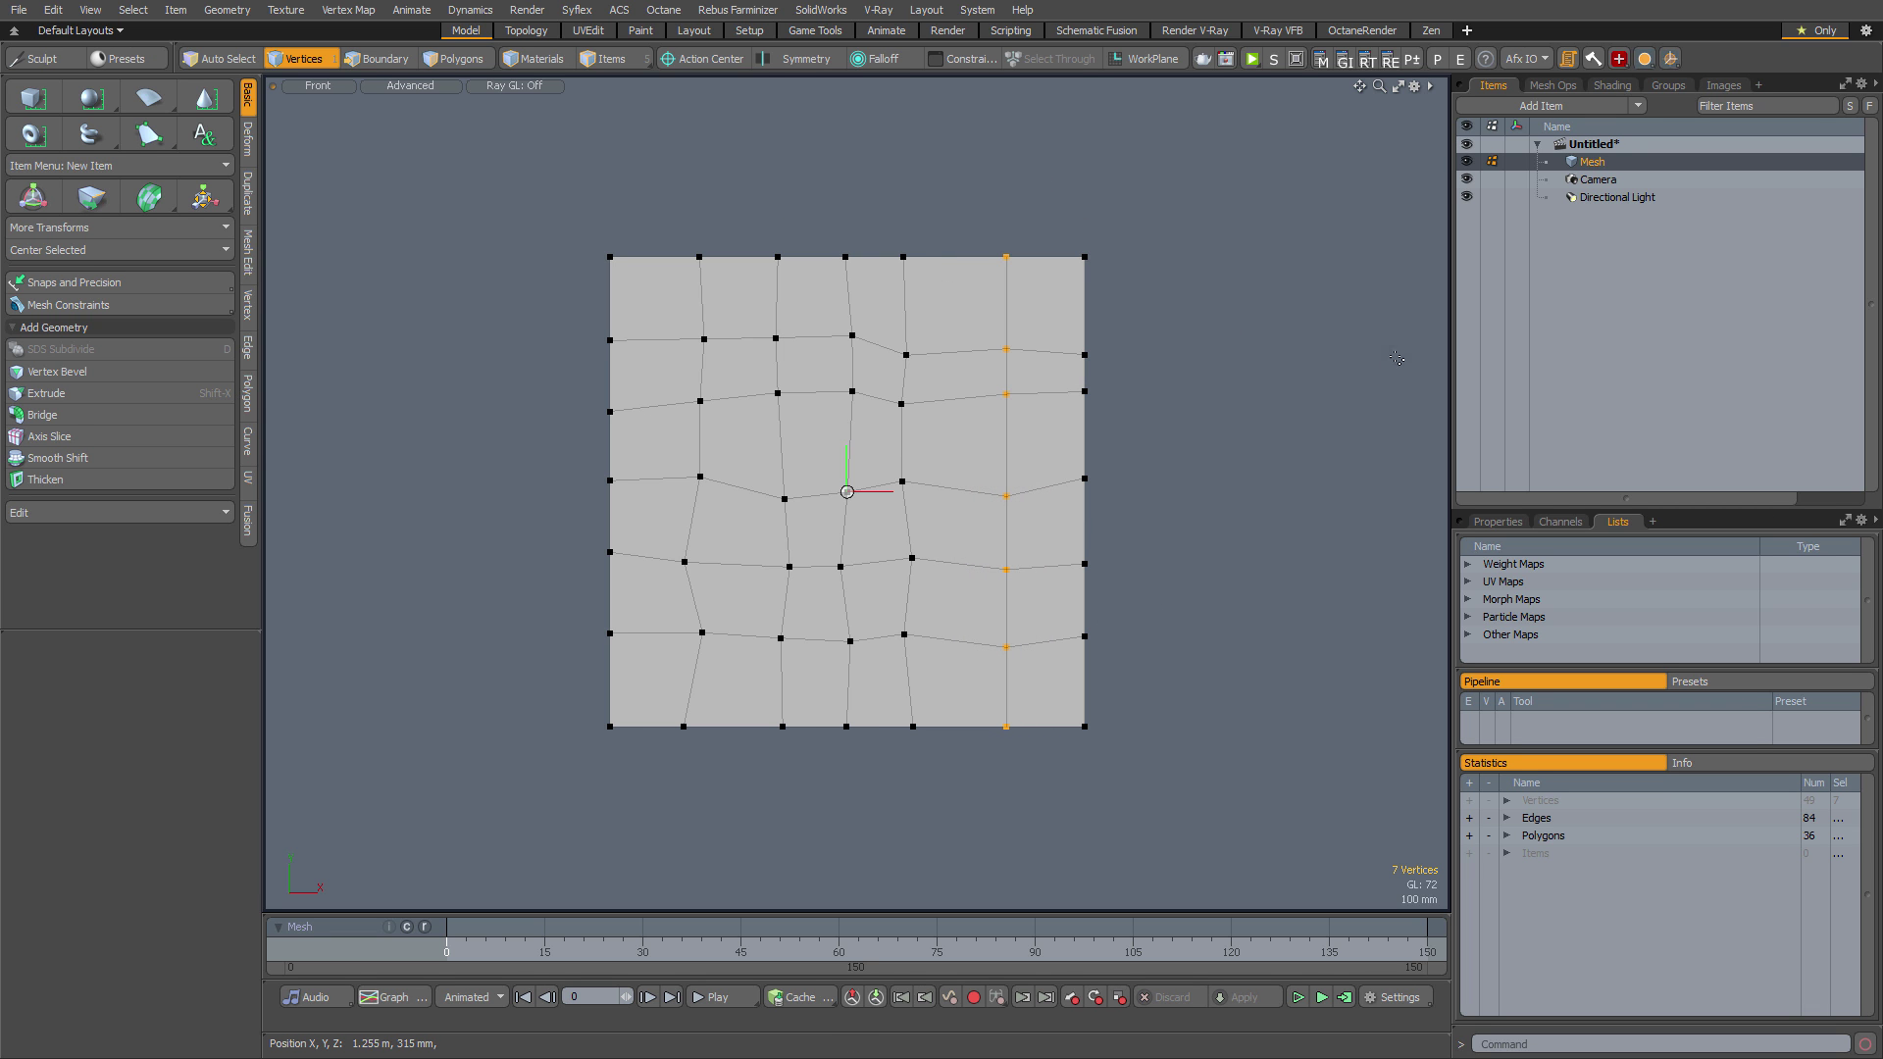
key("ctrl+space")
left_click(1237, 451)
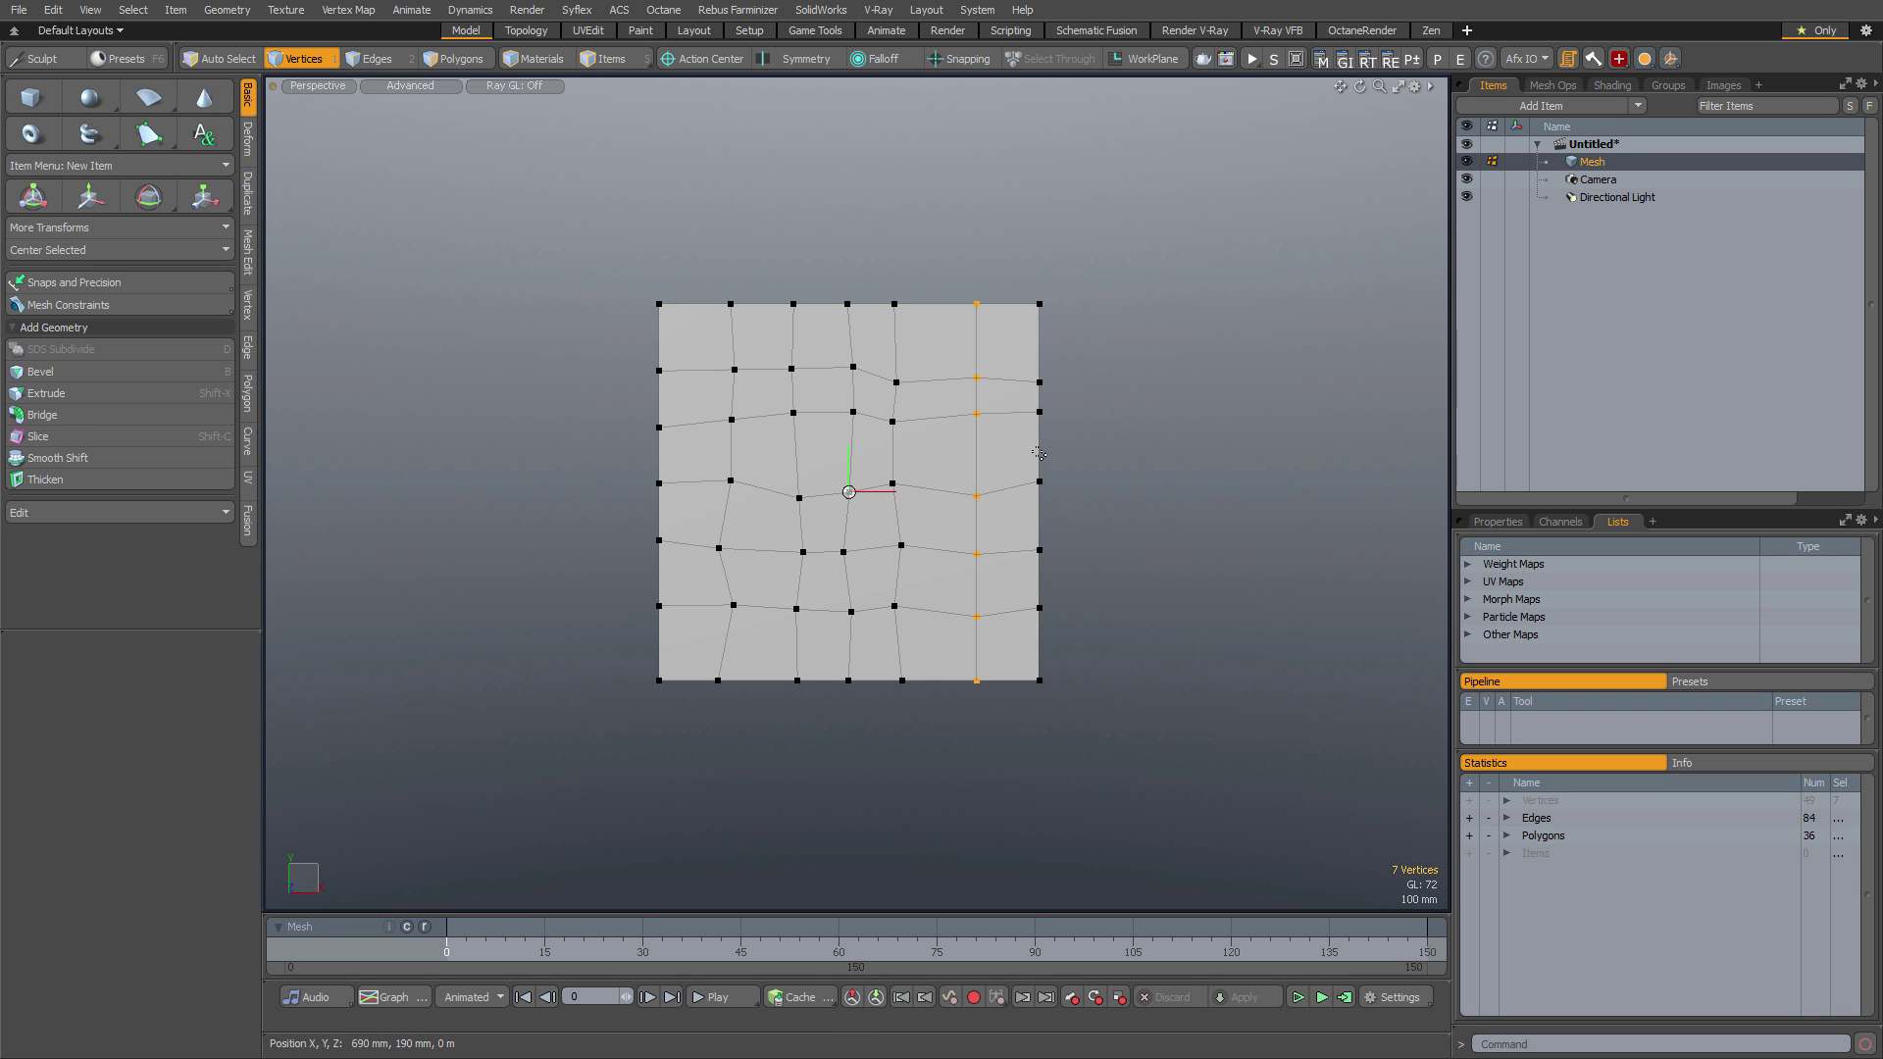
Align the horizontal edge loop just below the mesh's top edge UP, selecting it in edge mode
left_click_drag(966, 481, 883, 380, "alt")
left_click_drag(883, 379, 925, 357, "ctrl+alt")
left_click_drag(936, 604, 941, 500, "alt")
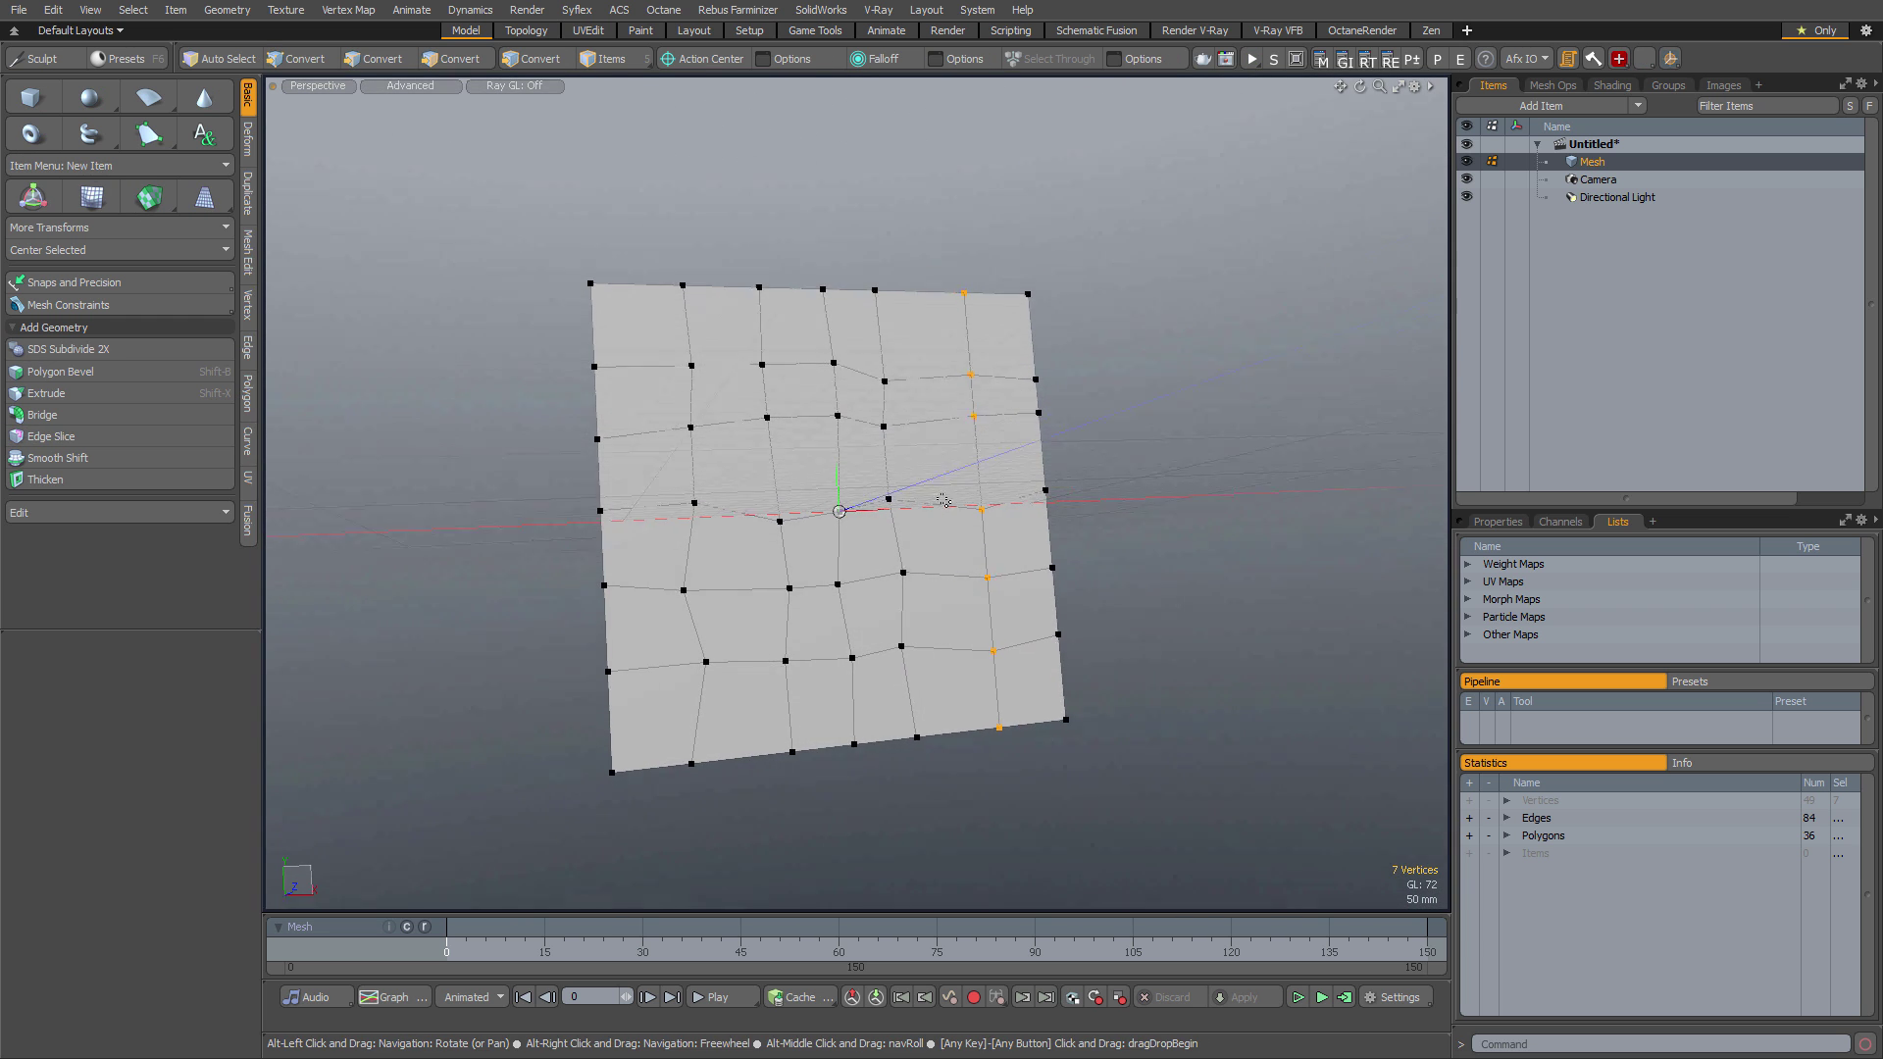
left_click(655, 397)
key("2")
double_click(651, 368)
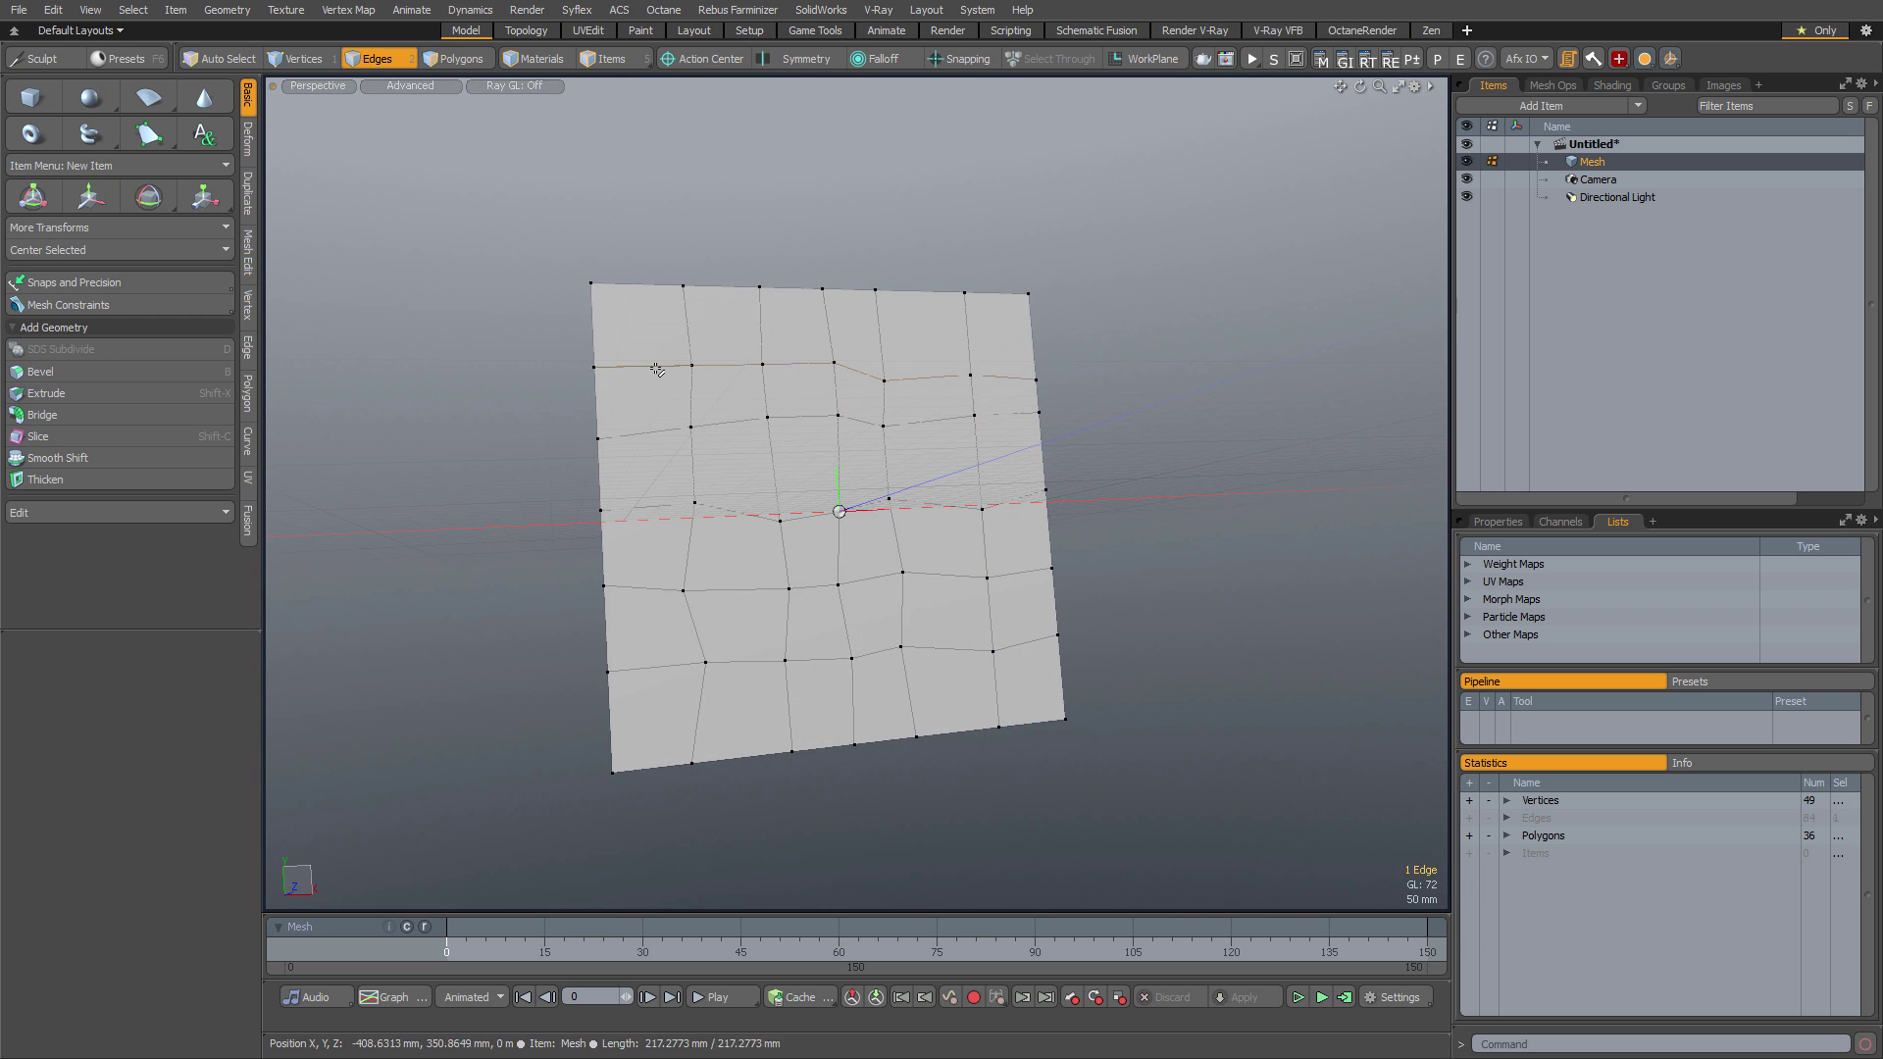
key("a")
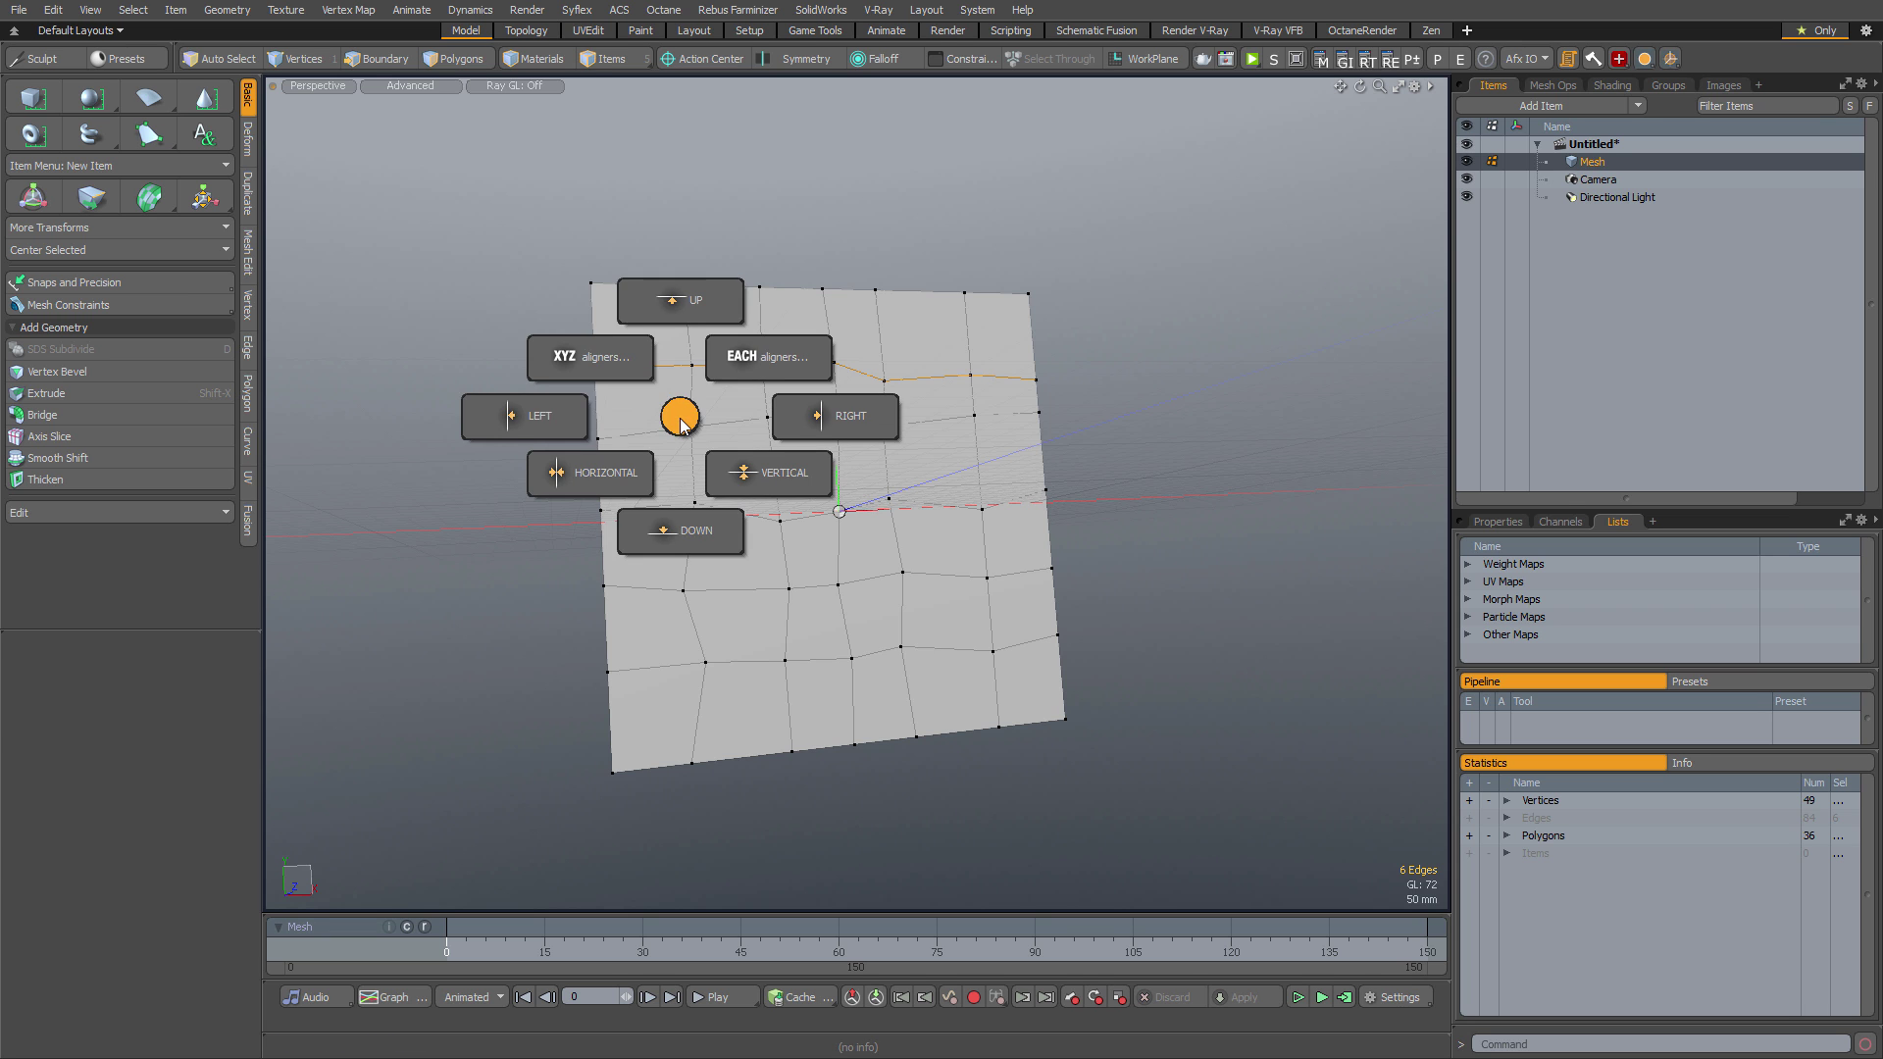
left_click(681, 300)
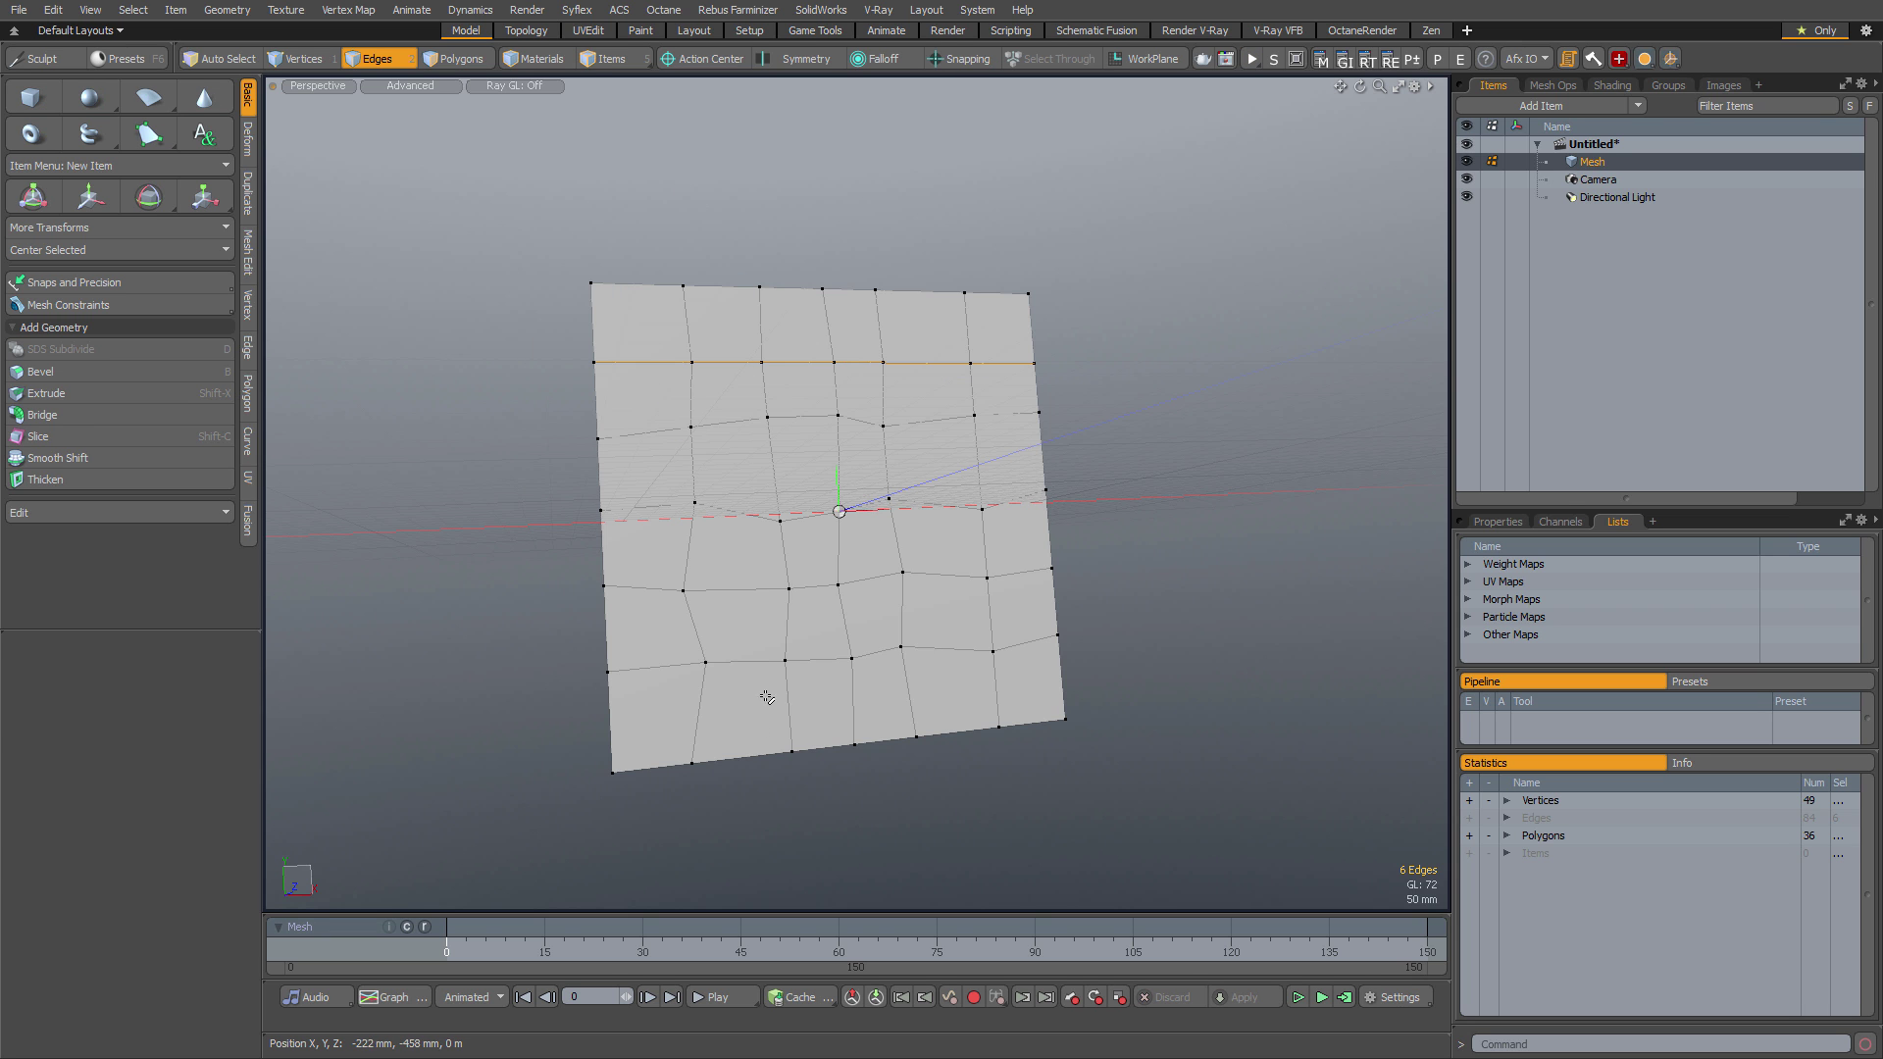
Align the horizontal edge loop just above the mesh's bottom edge DOWN
double_click(751, 663)
key("alt+a")
left_click(772, 871)
Hide the workplane grid and switch to the Front view
left_click_drag(1139, 578, 1060, 583, "alt")
key("ctrl+3")
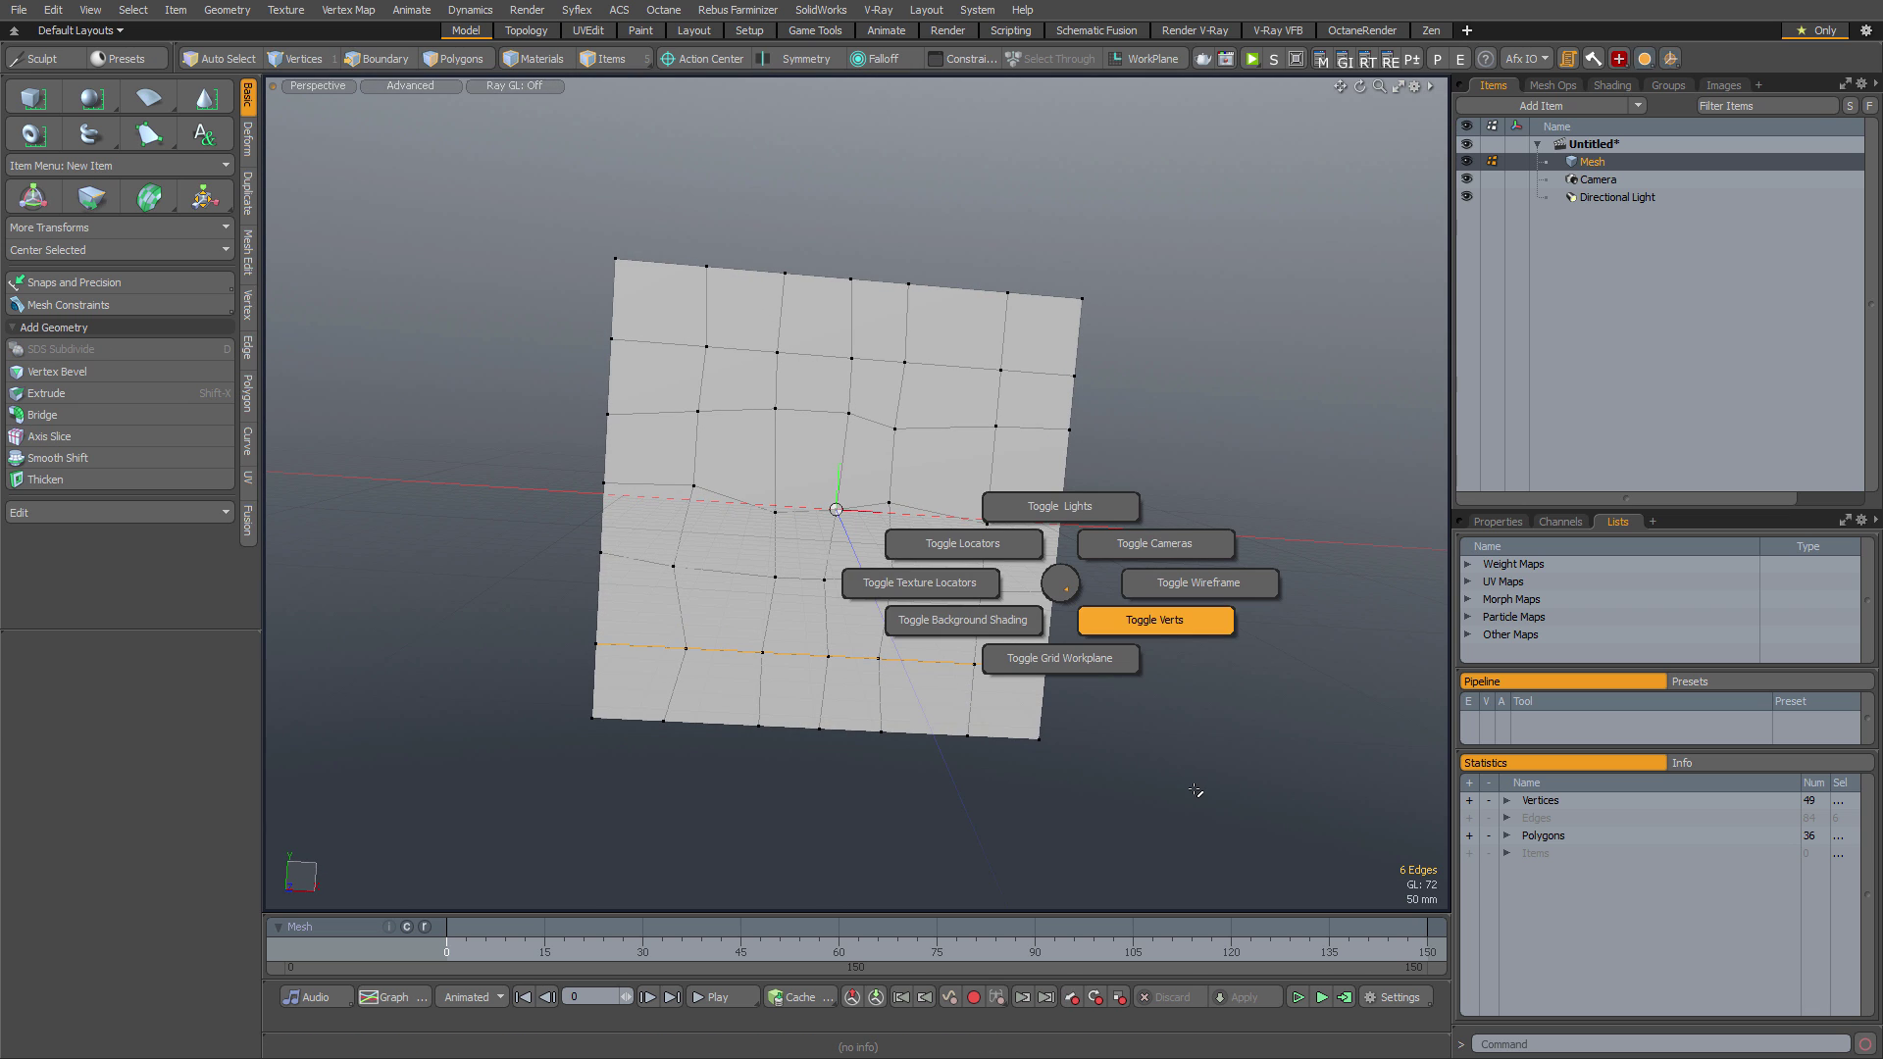
left_click(1104, 784)
key("ctrl+space")
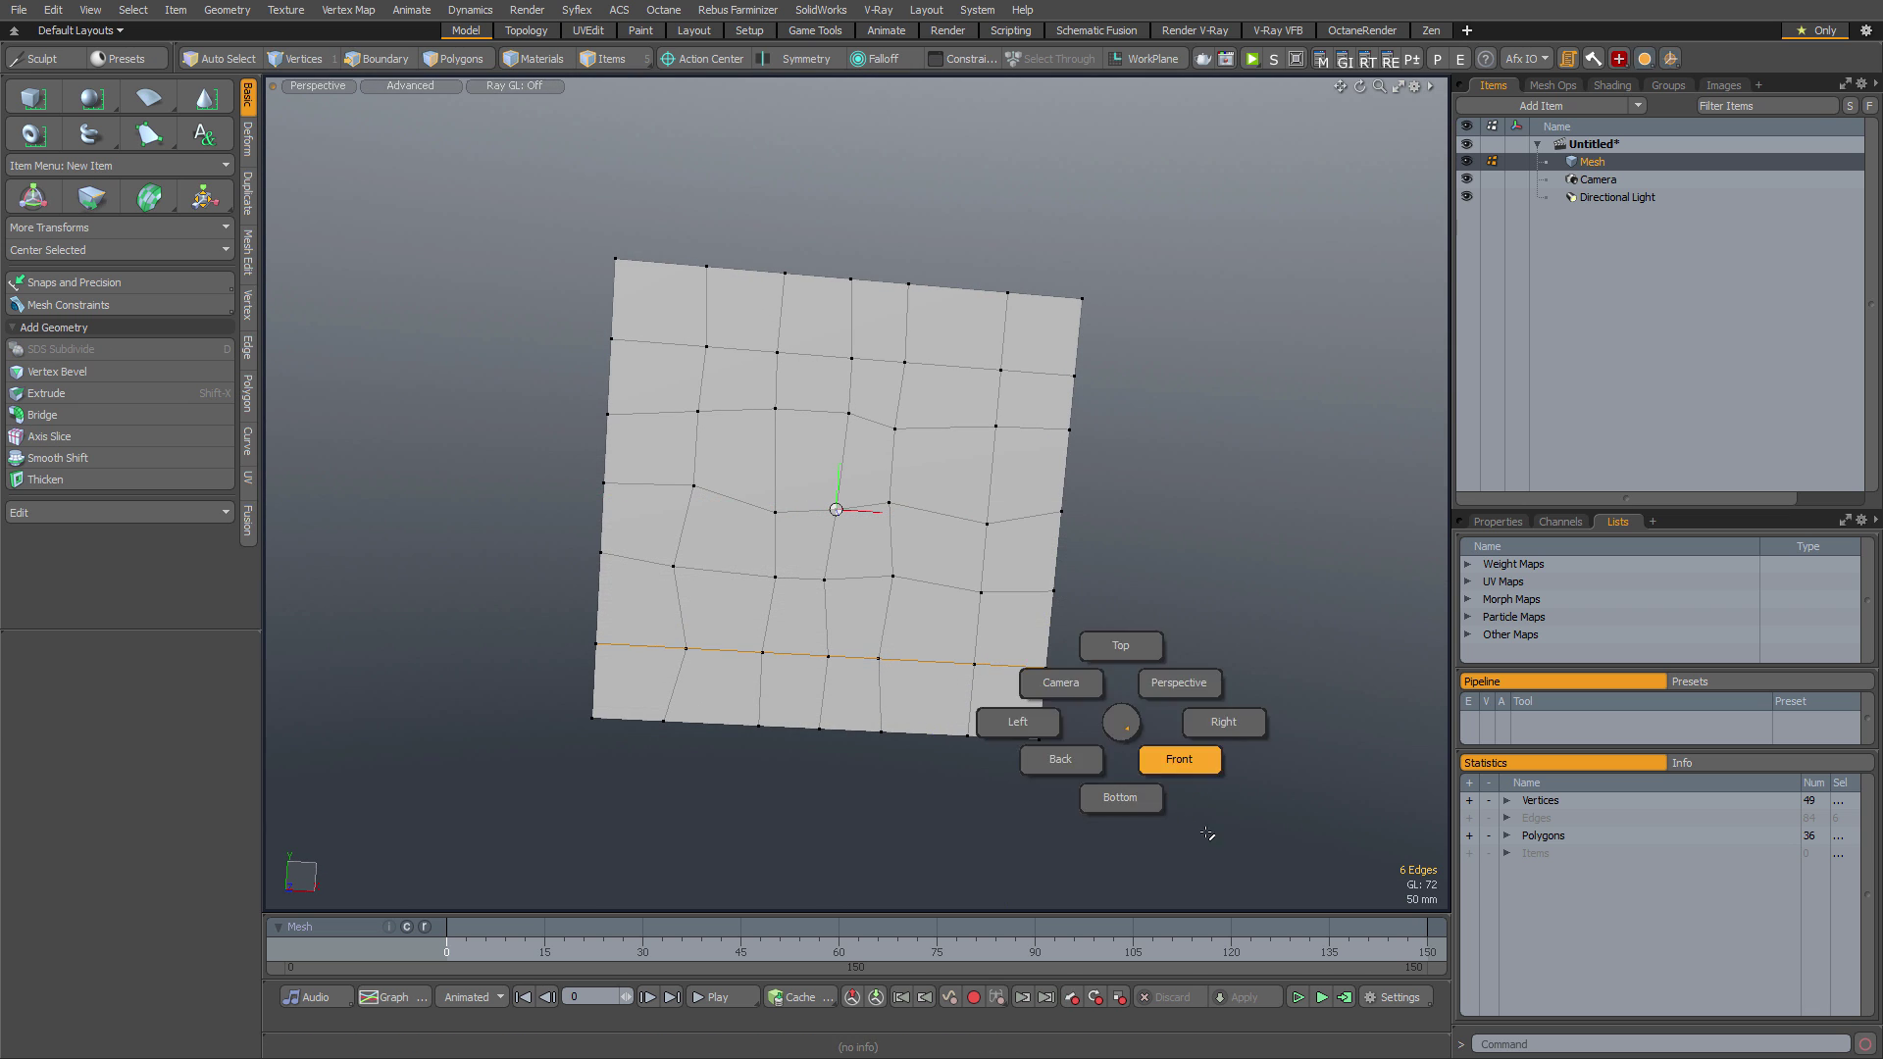
left_click(1210, 836)
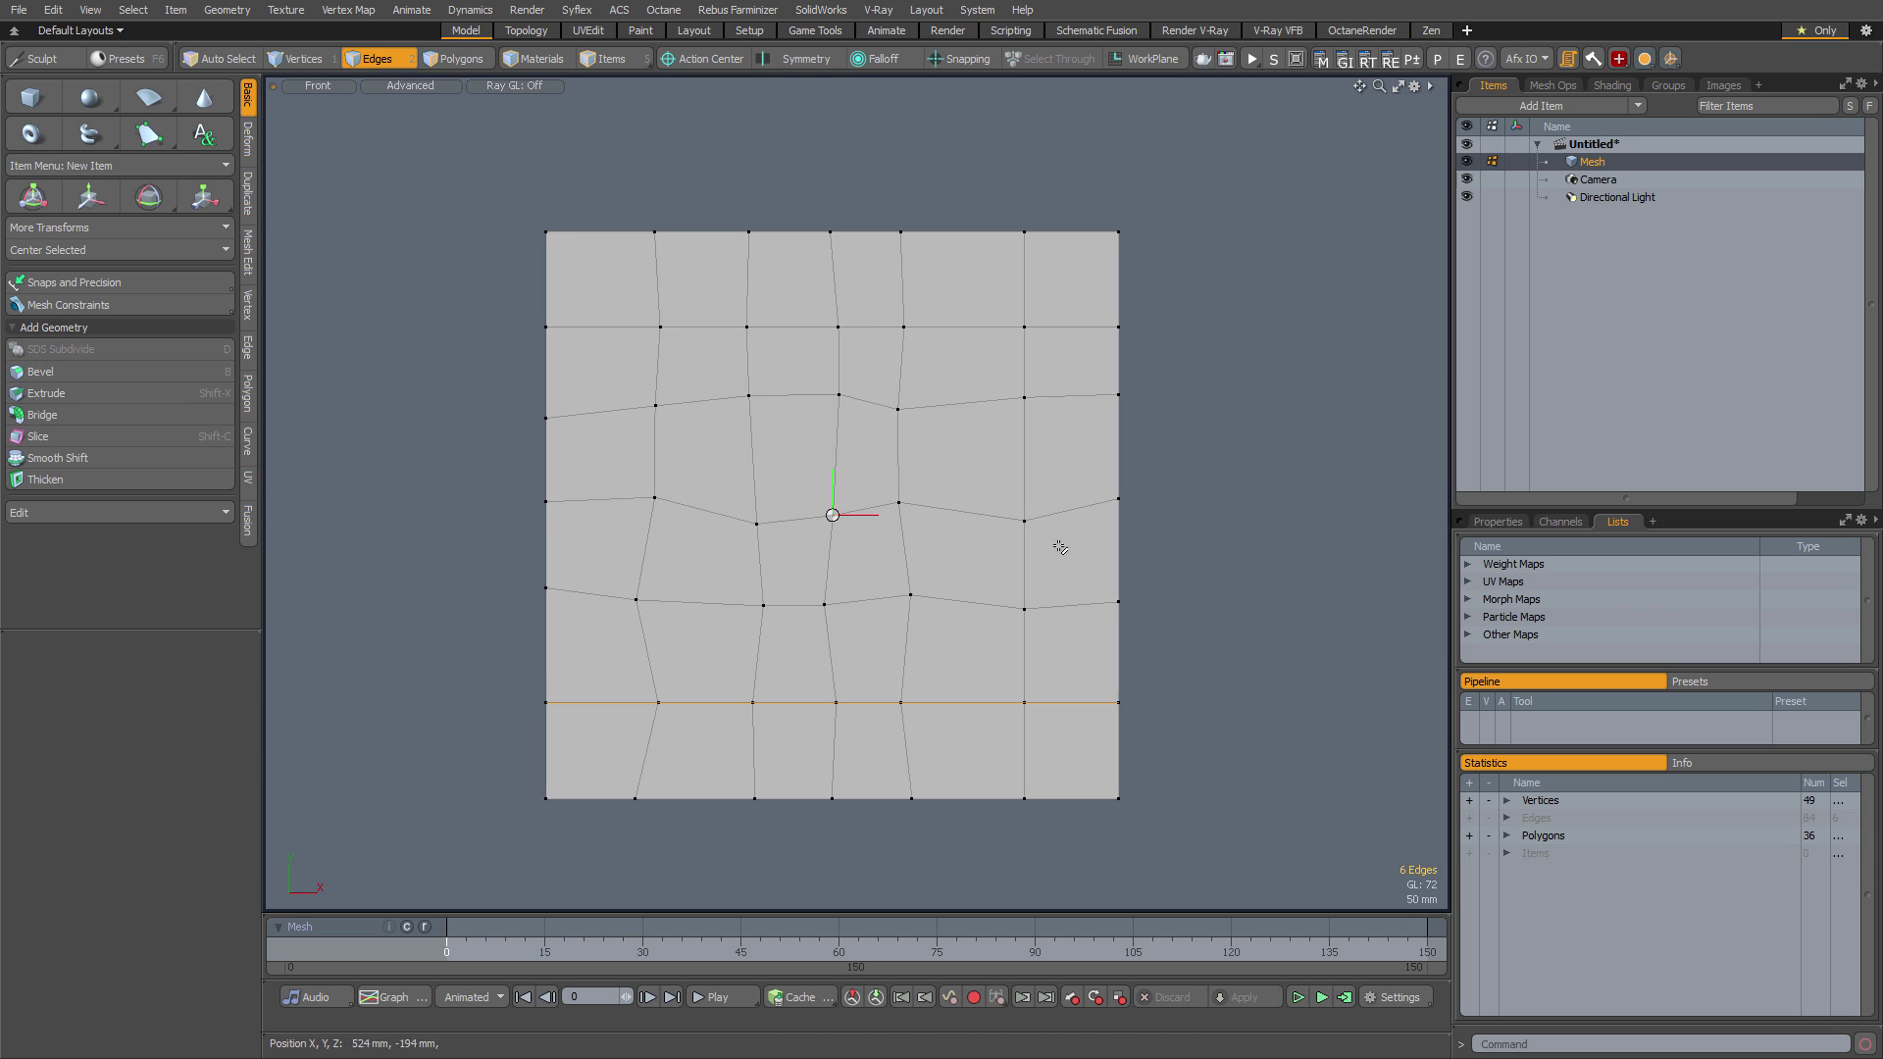
Select the vertical edge loops second from the mesh's left edge and third from its right edge
double_click(666, 653)
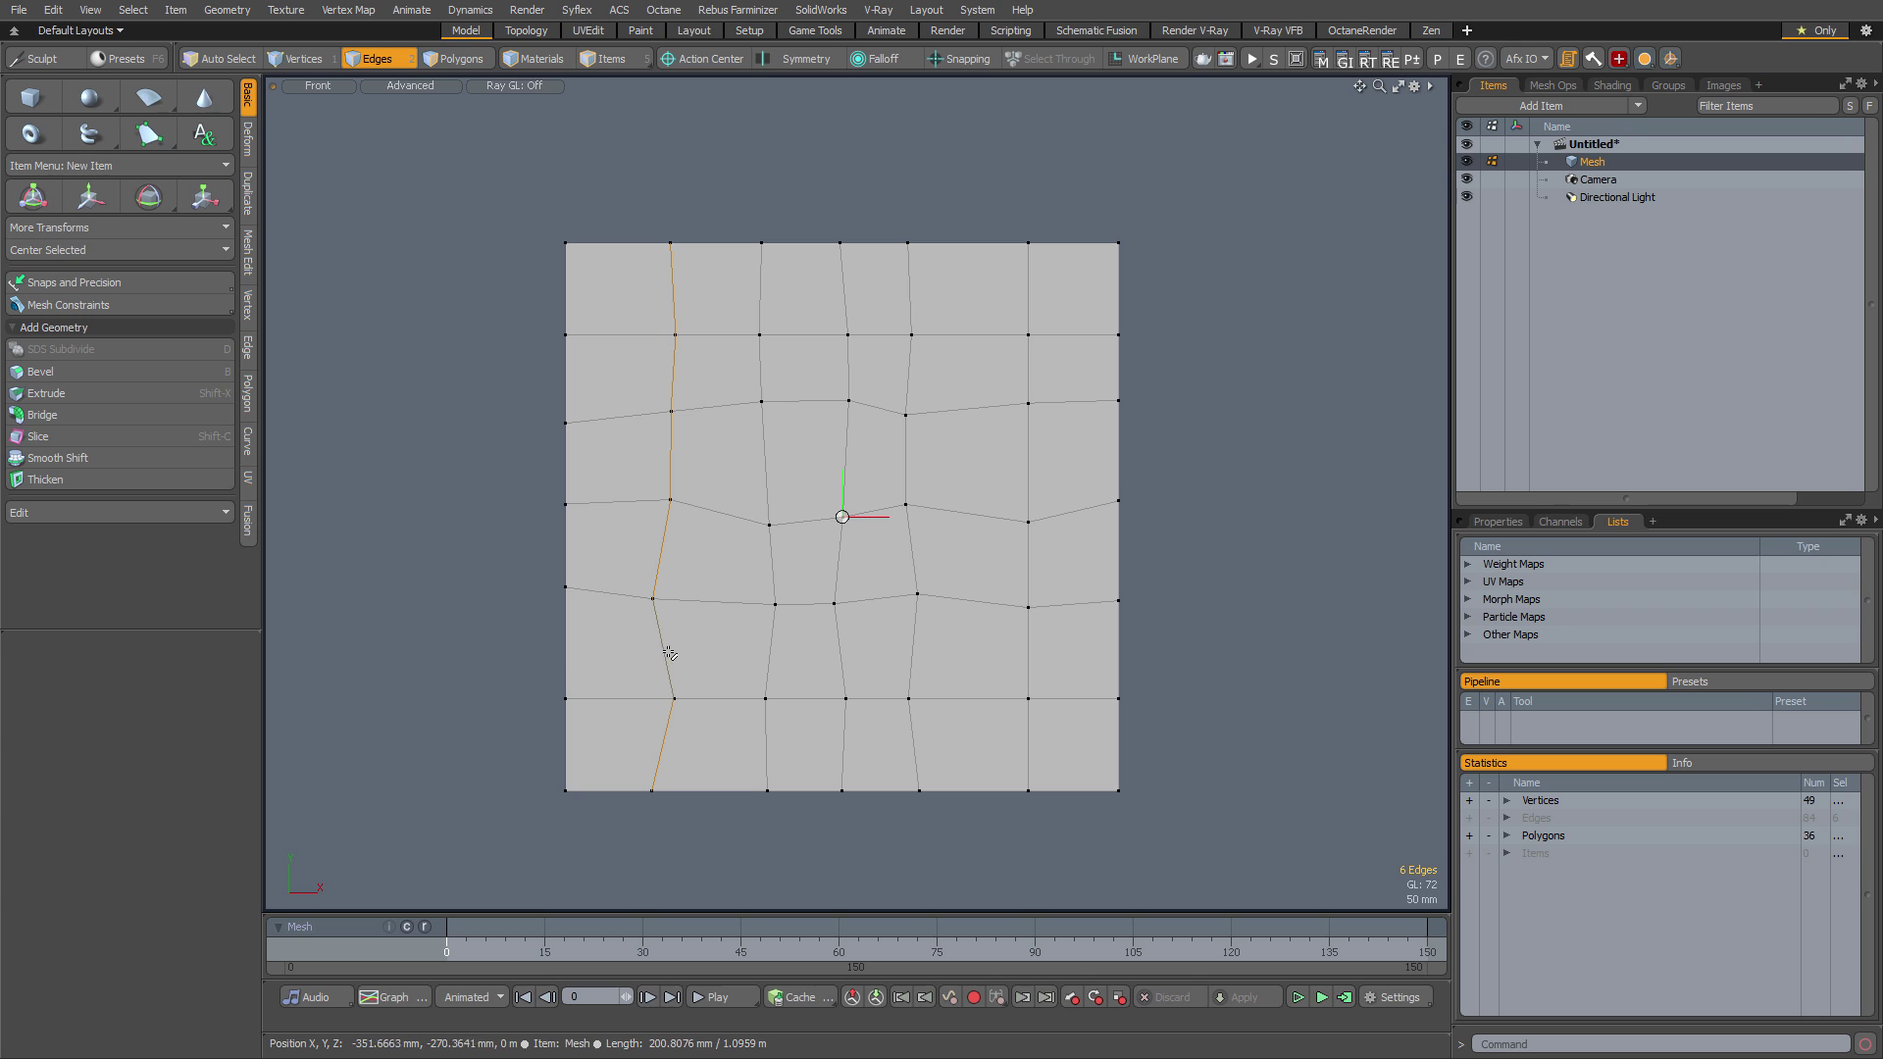
double_click(914, 653, "shift")
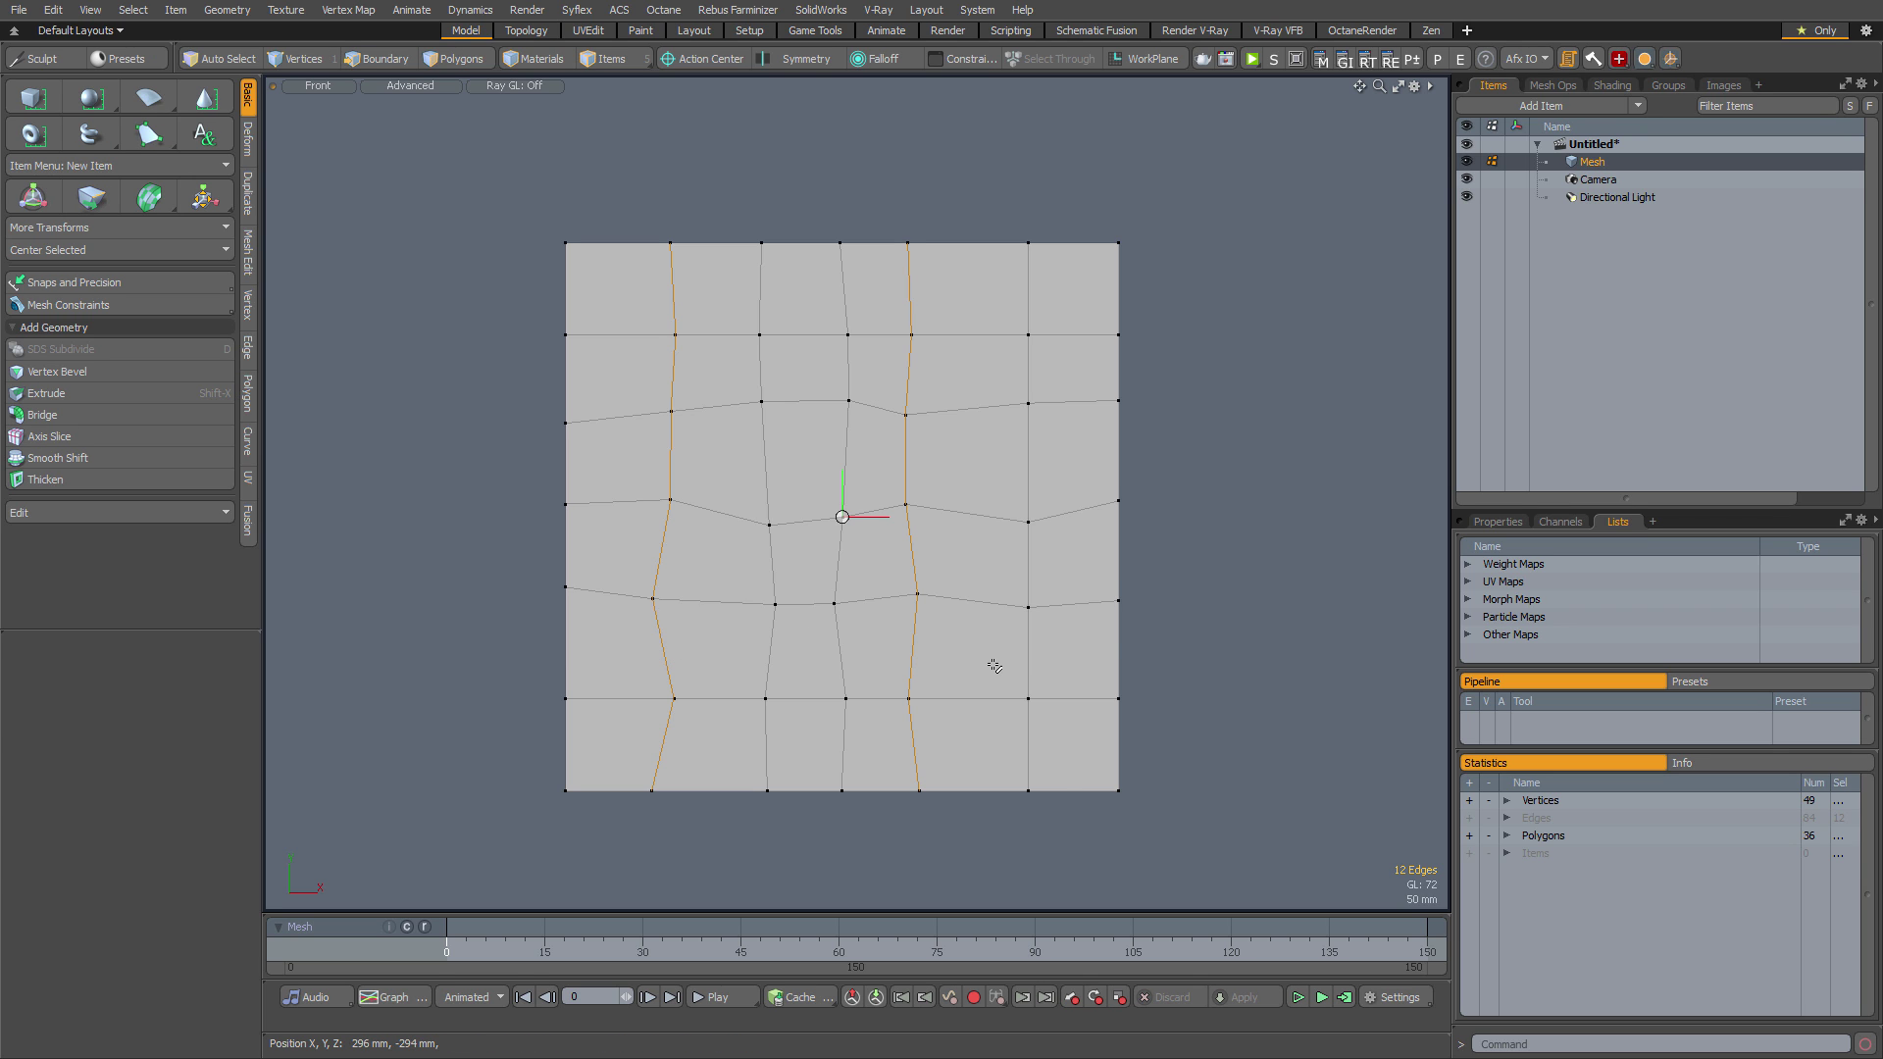
Try to align the two selected vertical loops together with the regular LEFT aligner, then undo it
key("ctrl+a")
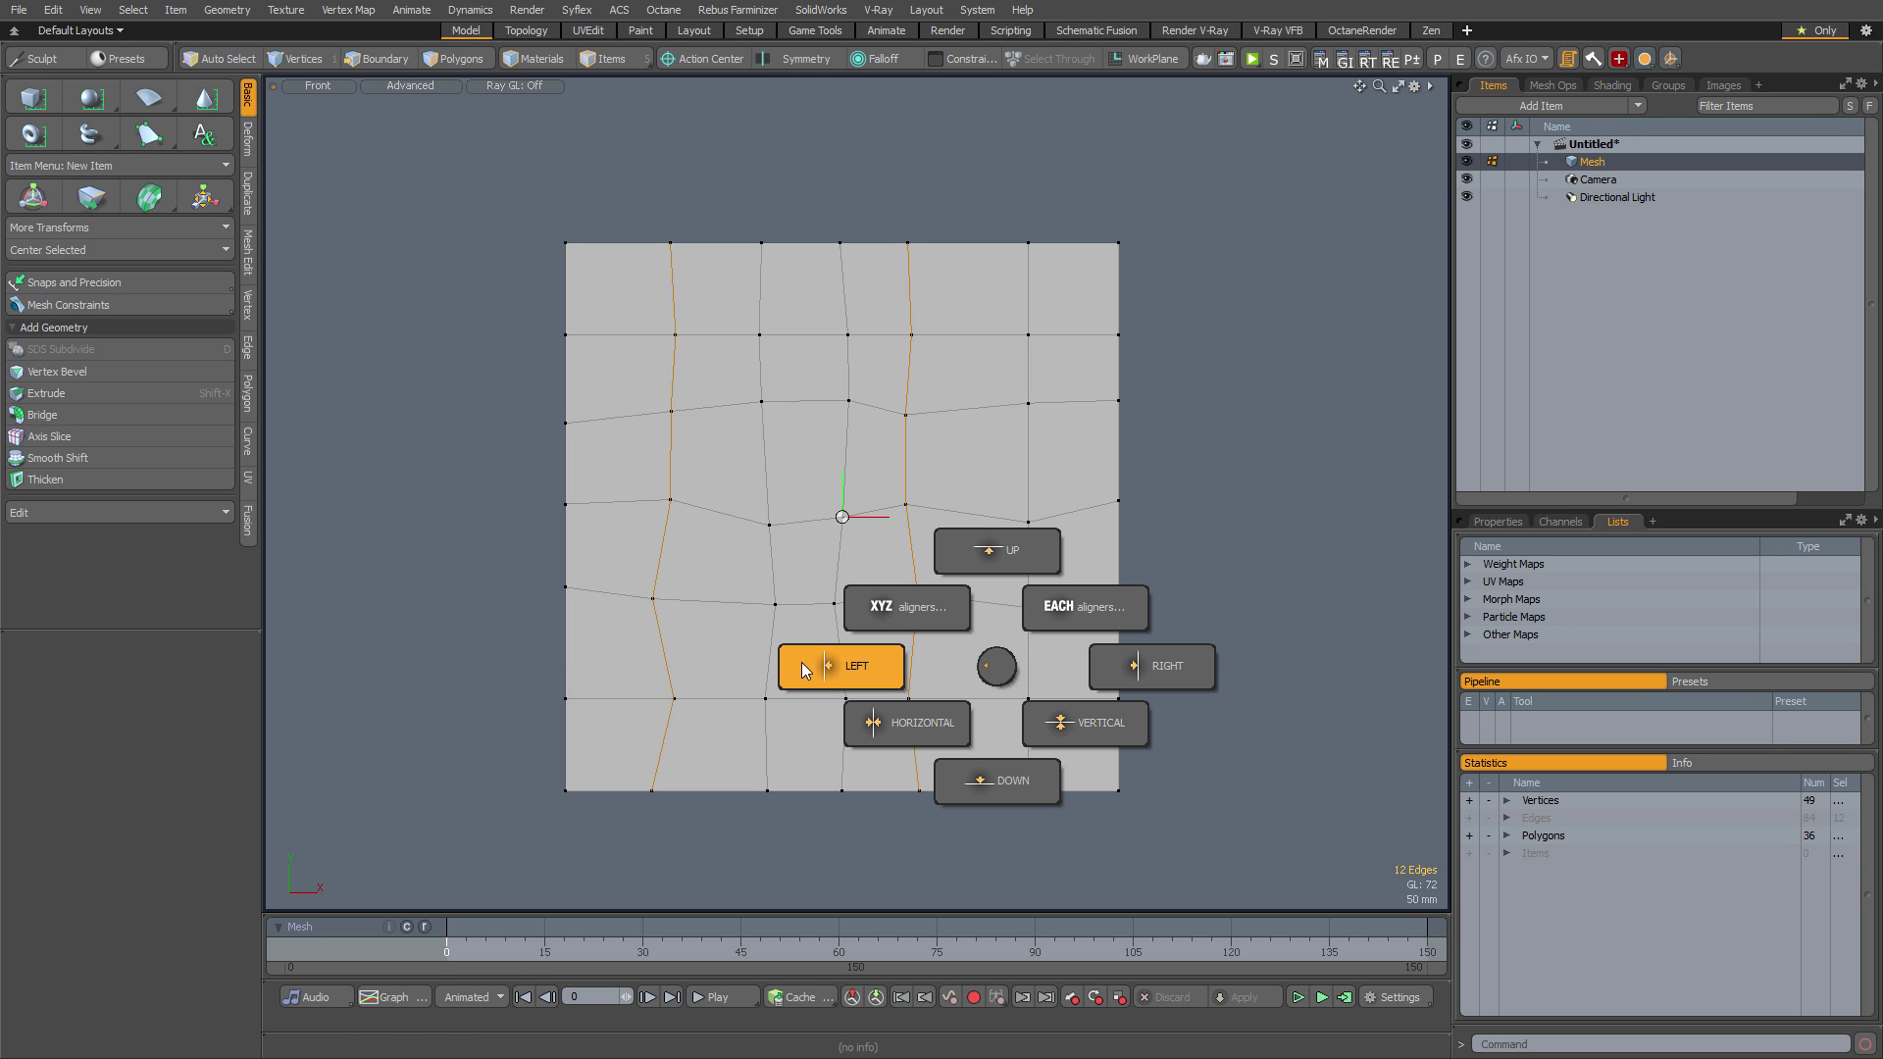
left_click(655, 600)
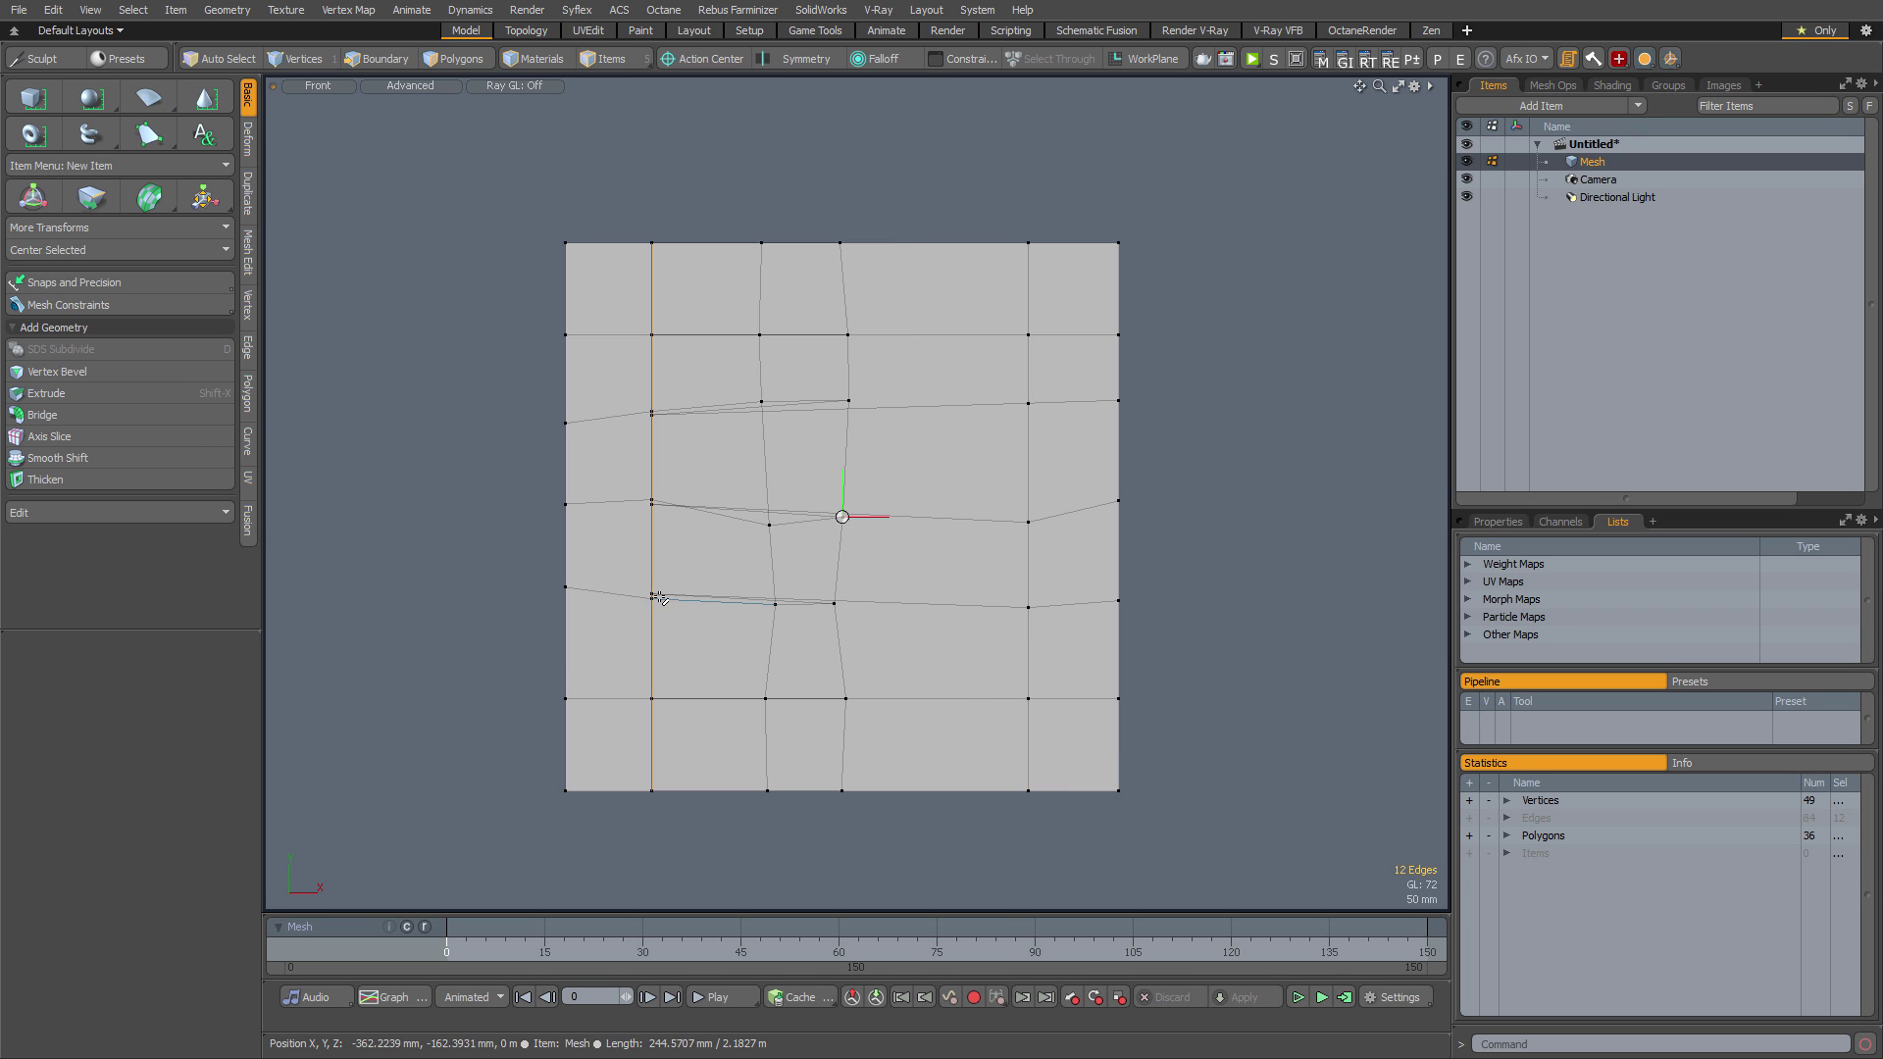
key("ctrl+z")
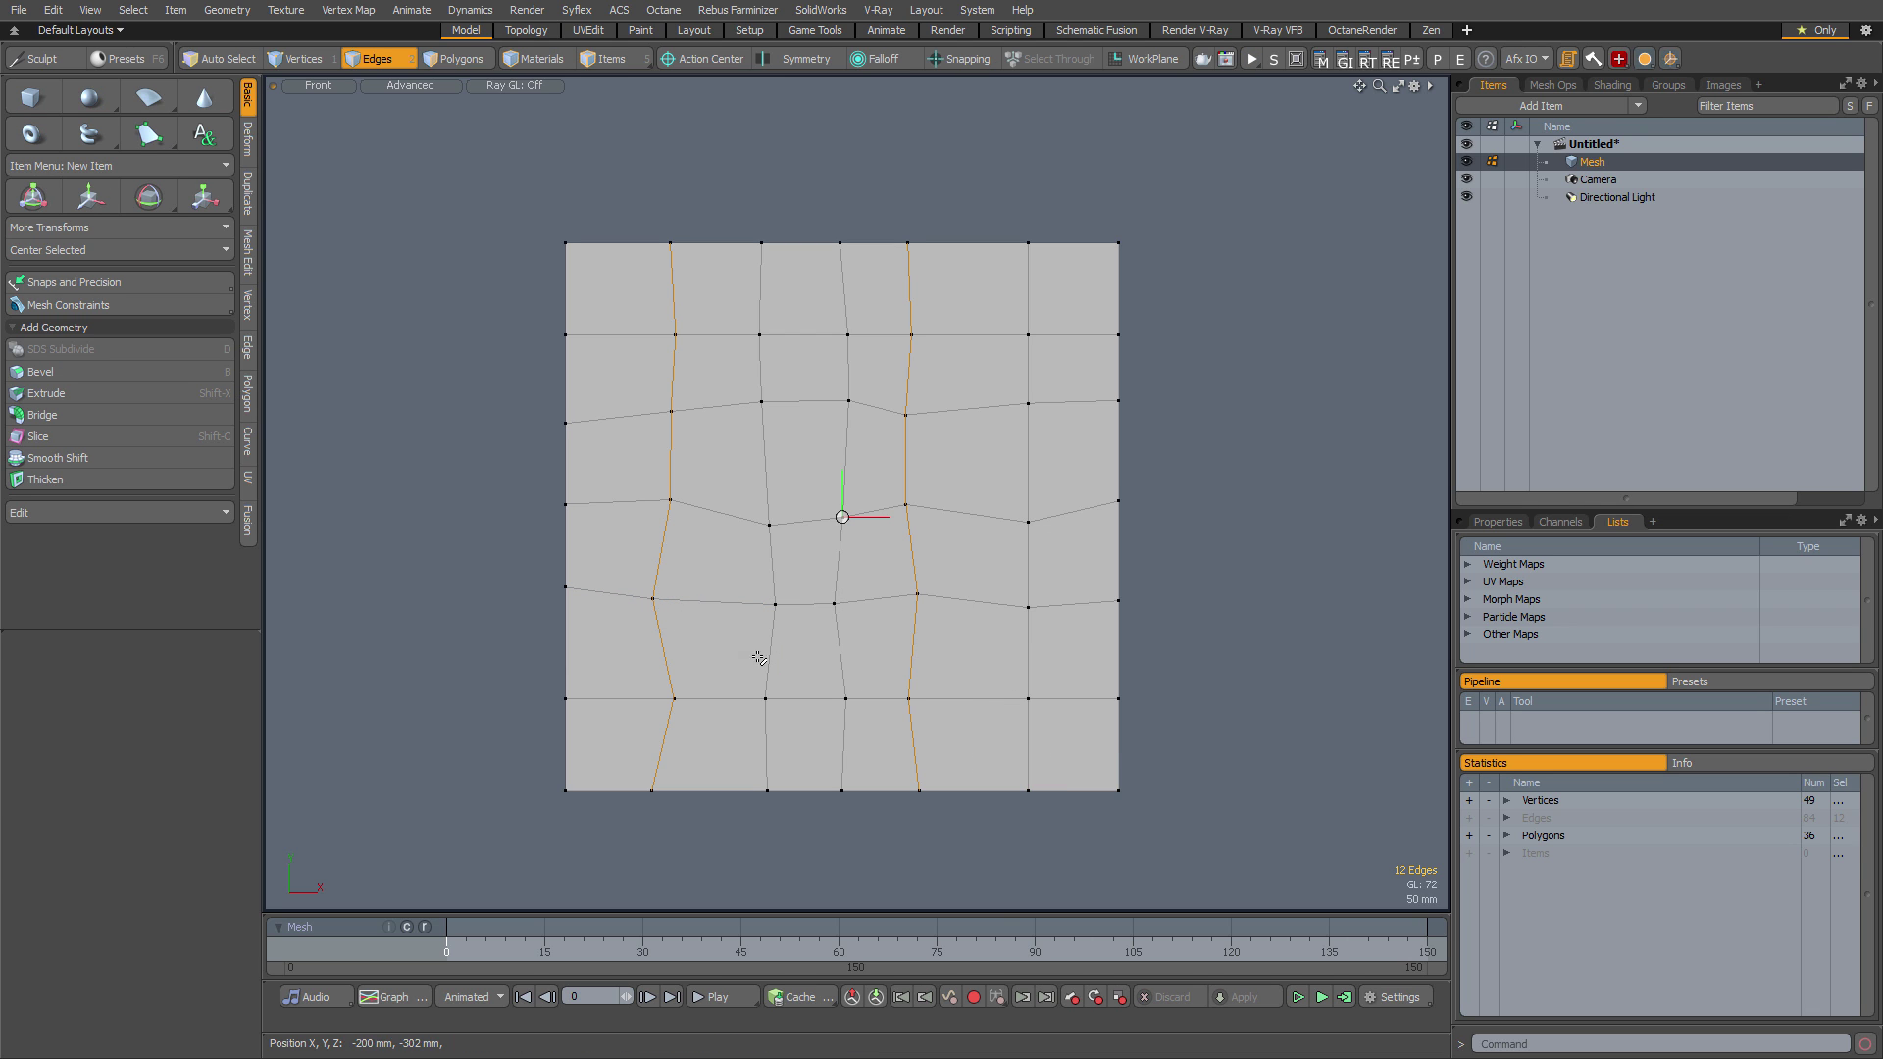
Align each selected vertical edge loop separately to its own LEFT with the EACH aligners
key("ctrl")
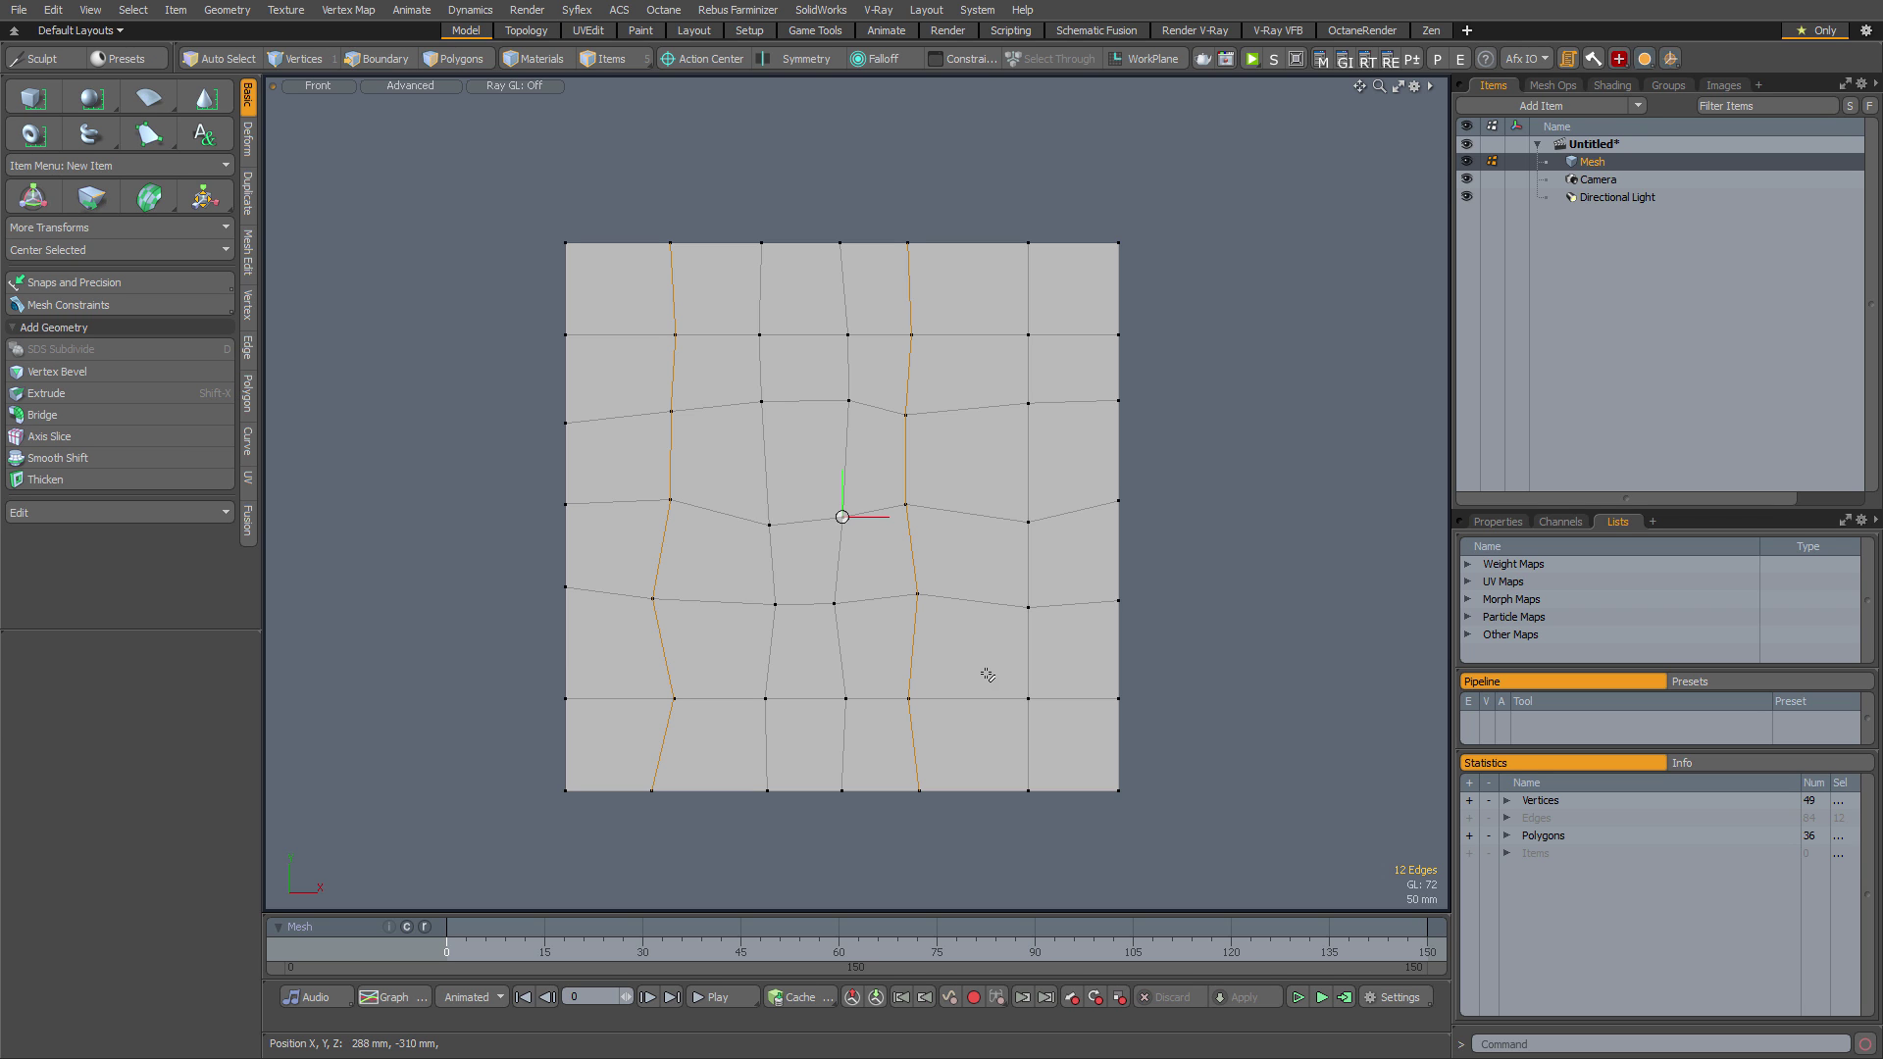
key("ctrl+a")
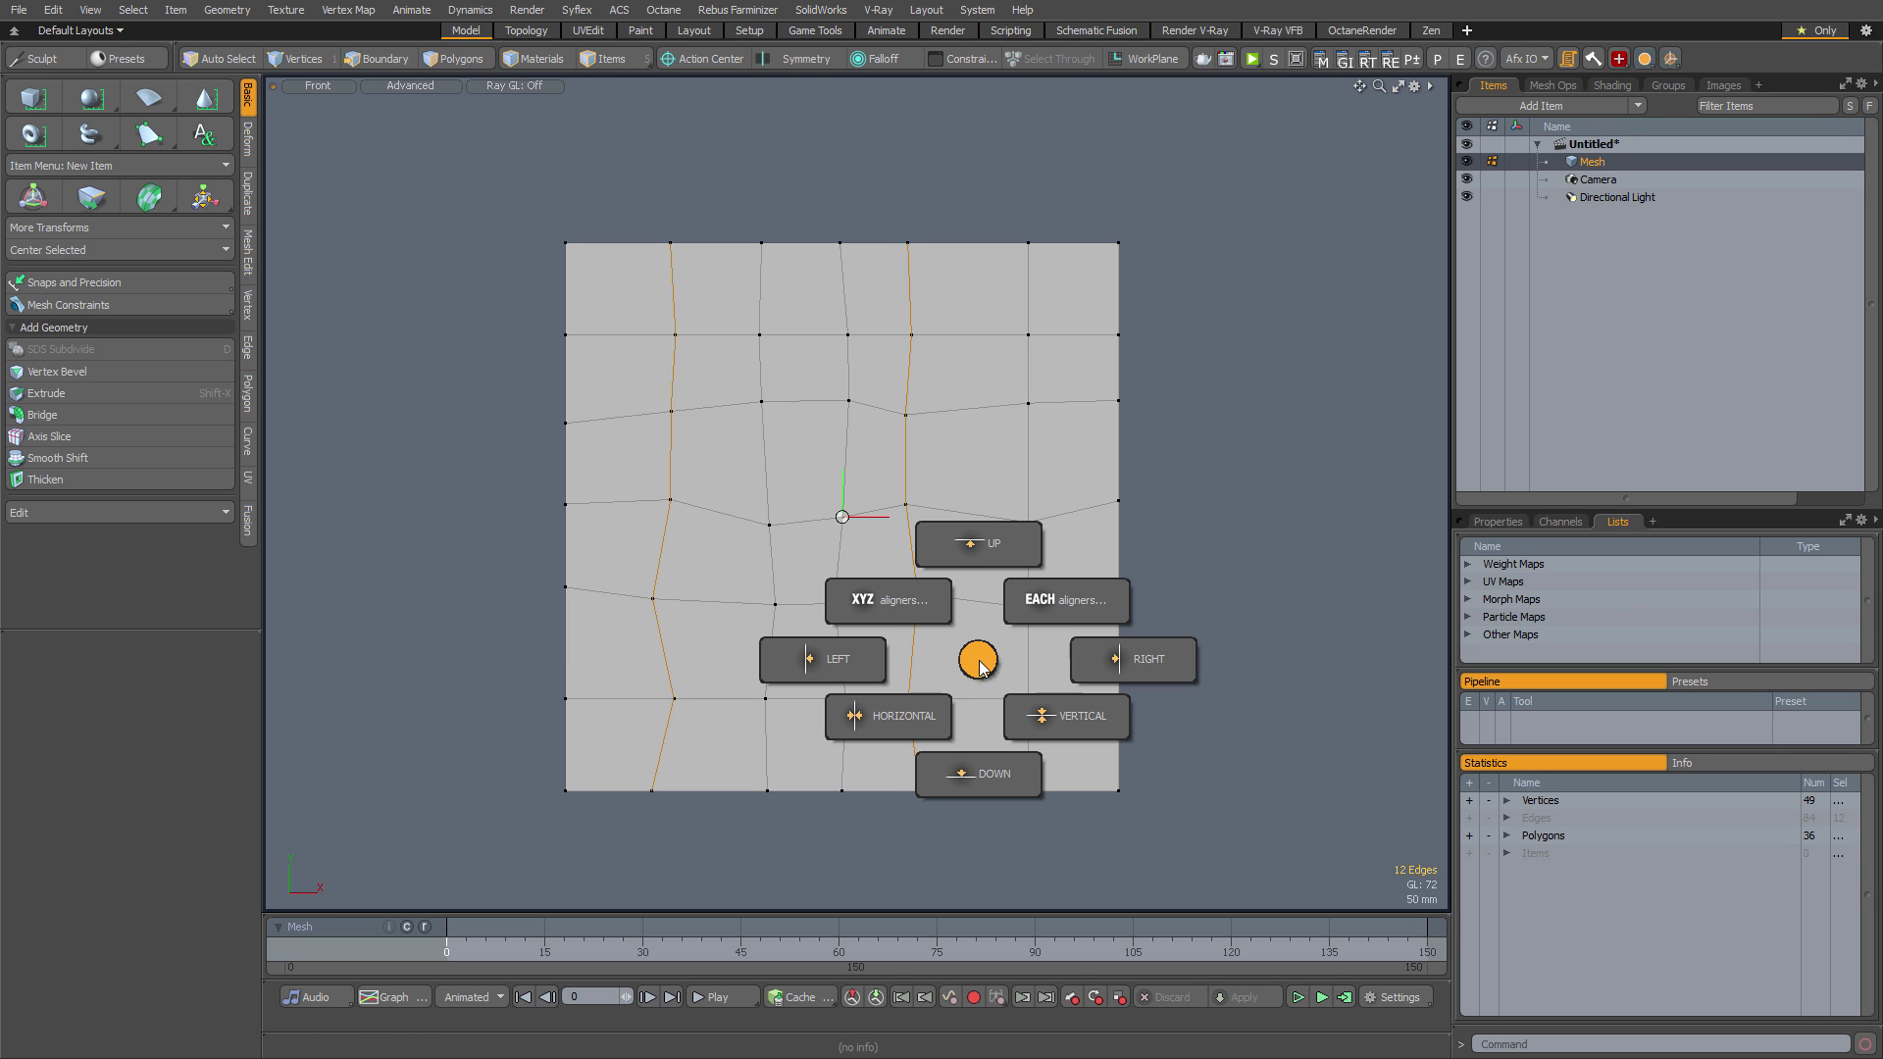
left_click(1061, 580)
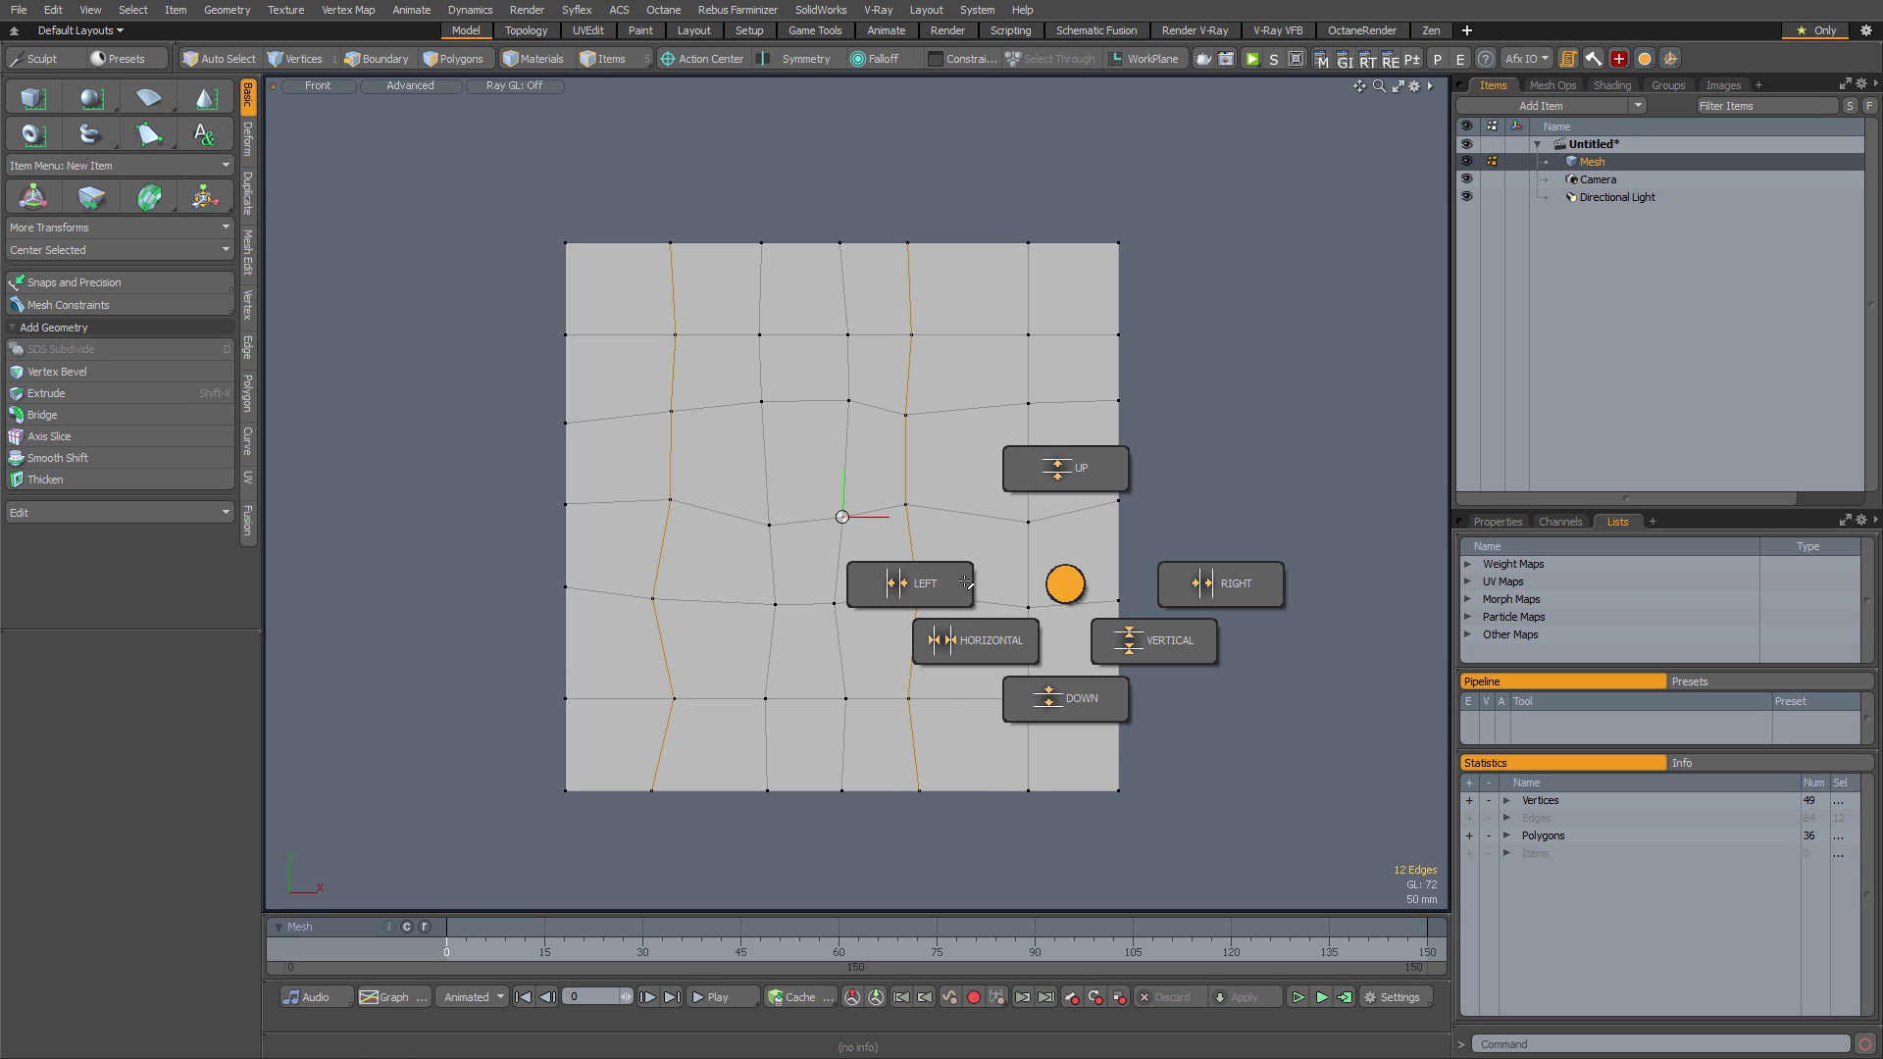
left_click(912, 584)
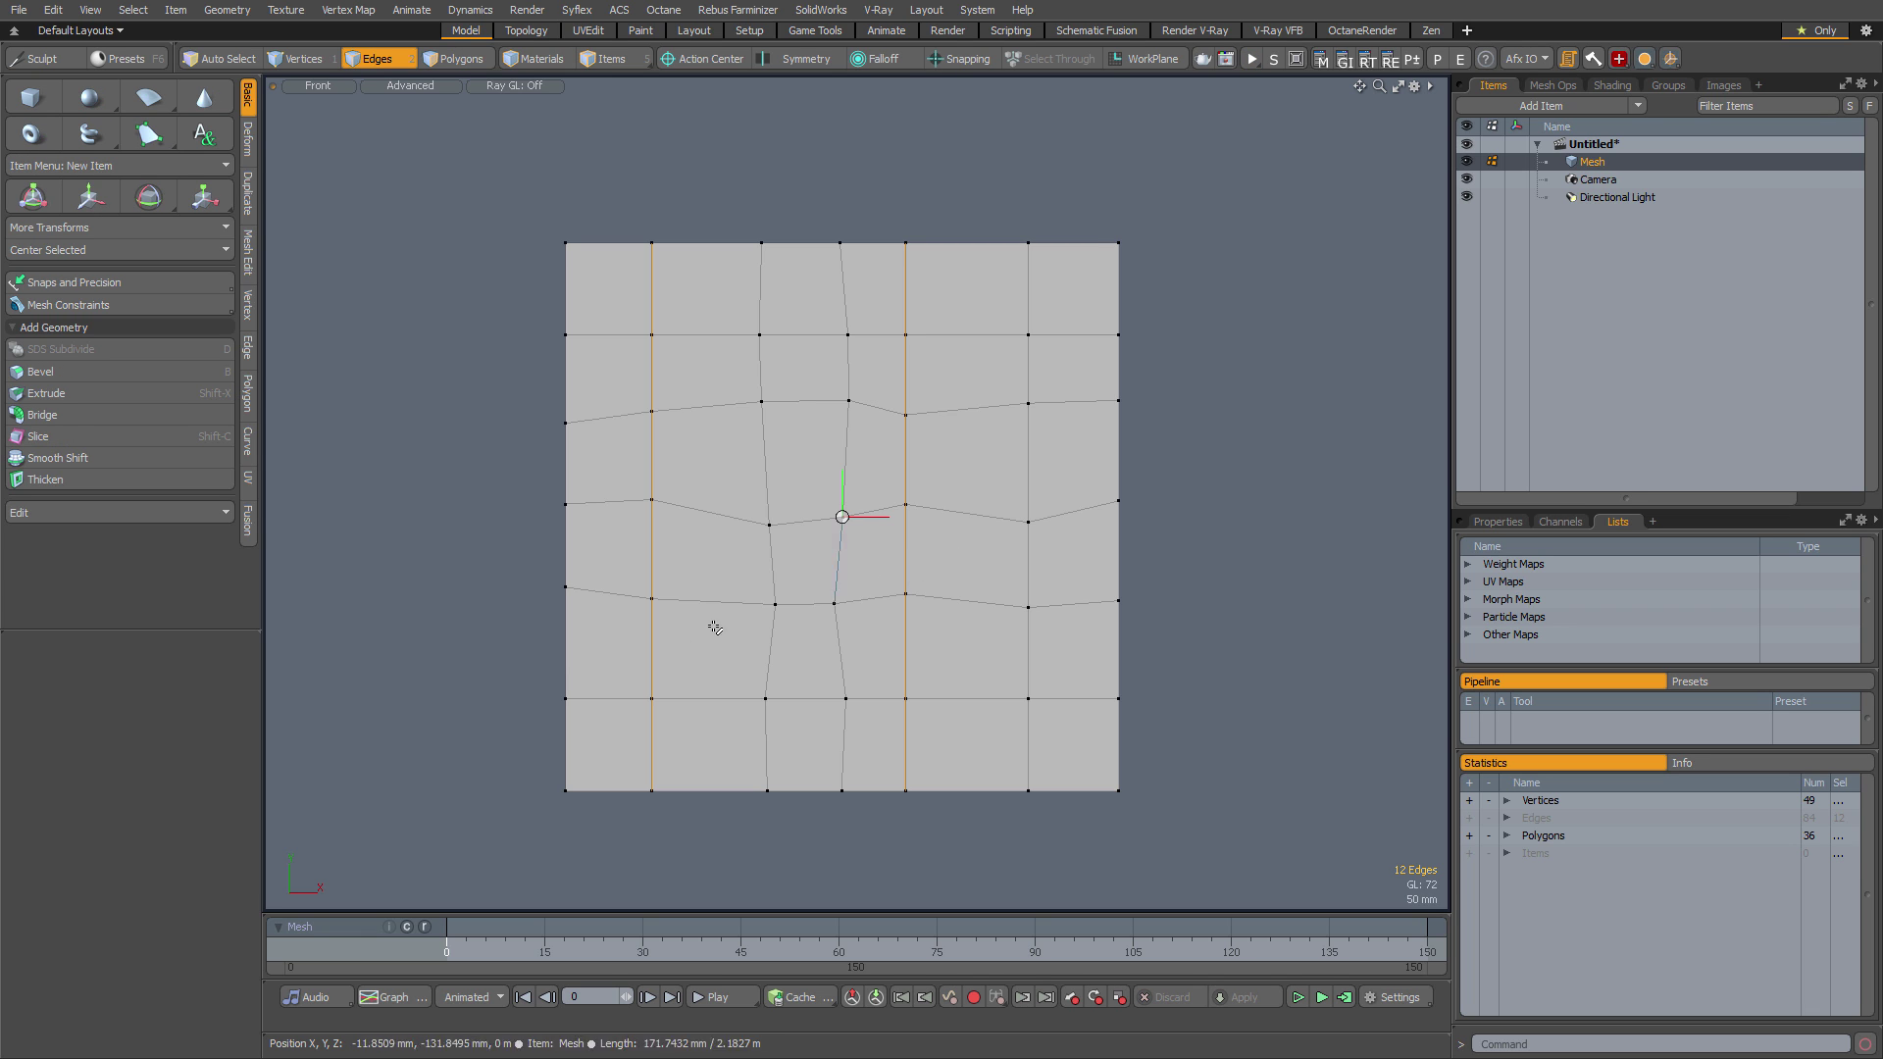
Align the horizontal edge loops third from the top and third from the bottom each UP separately, and switch to vertex selection mode
right_click_drag(504, 651, 1186, 557)
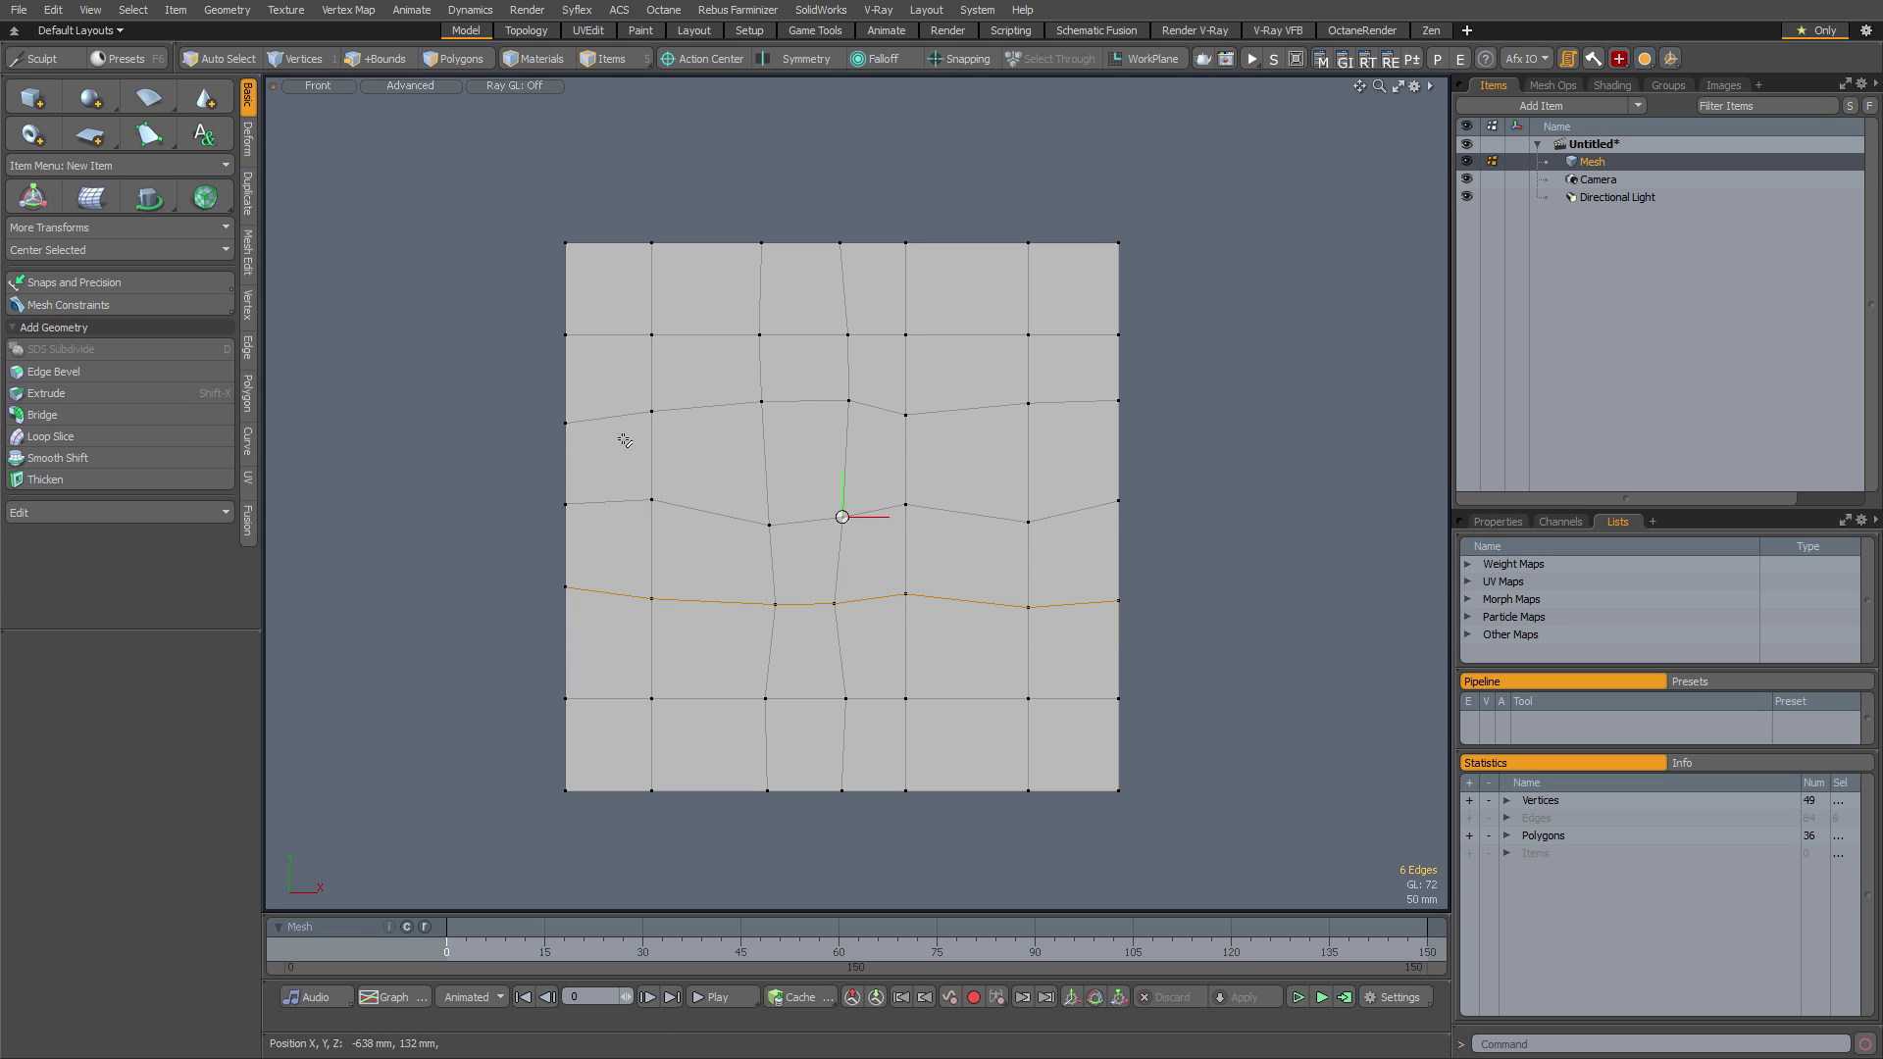
right_click_drag(522, 451, 1186, 365, "shift")
key("ctrl+space")
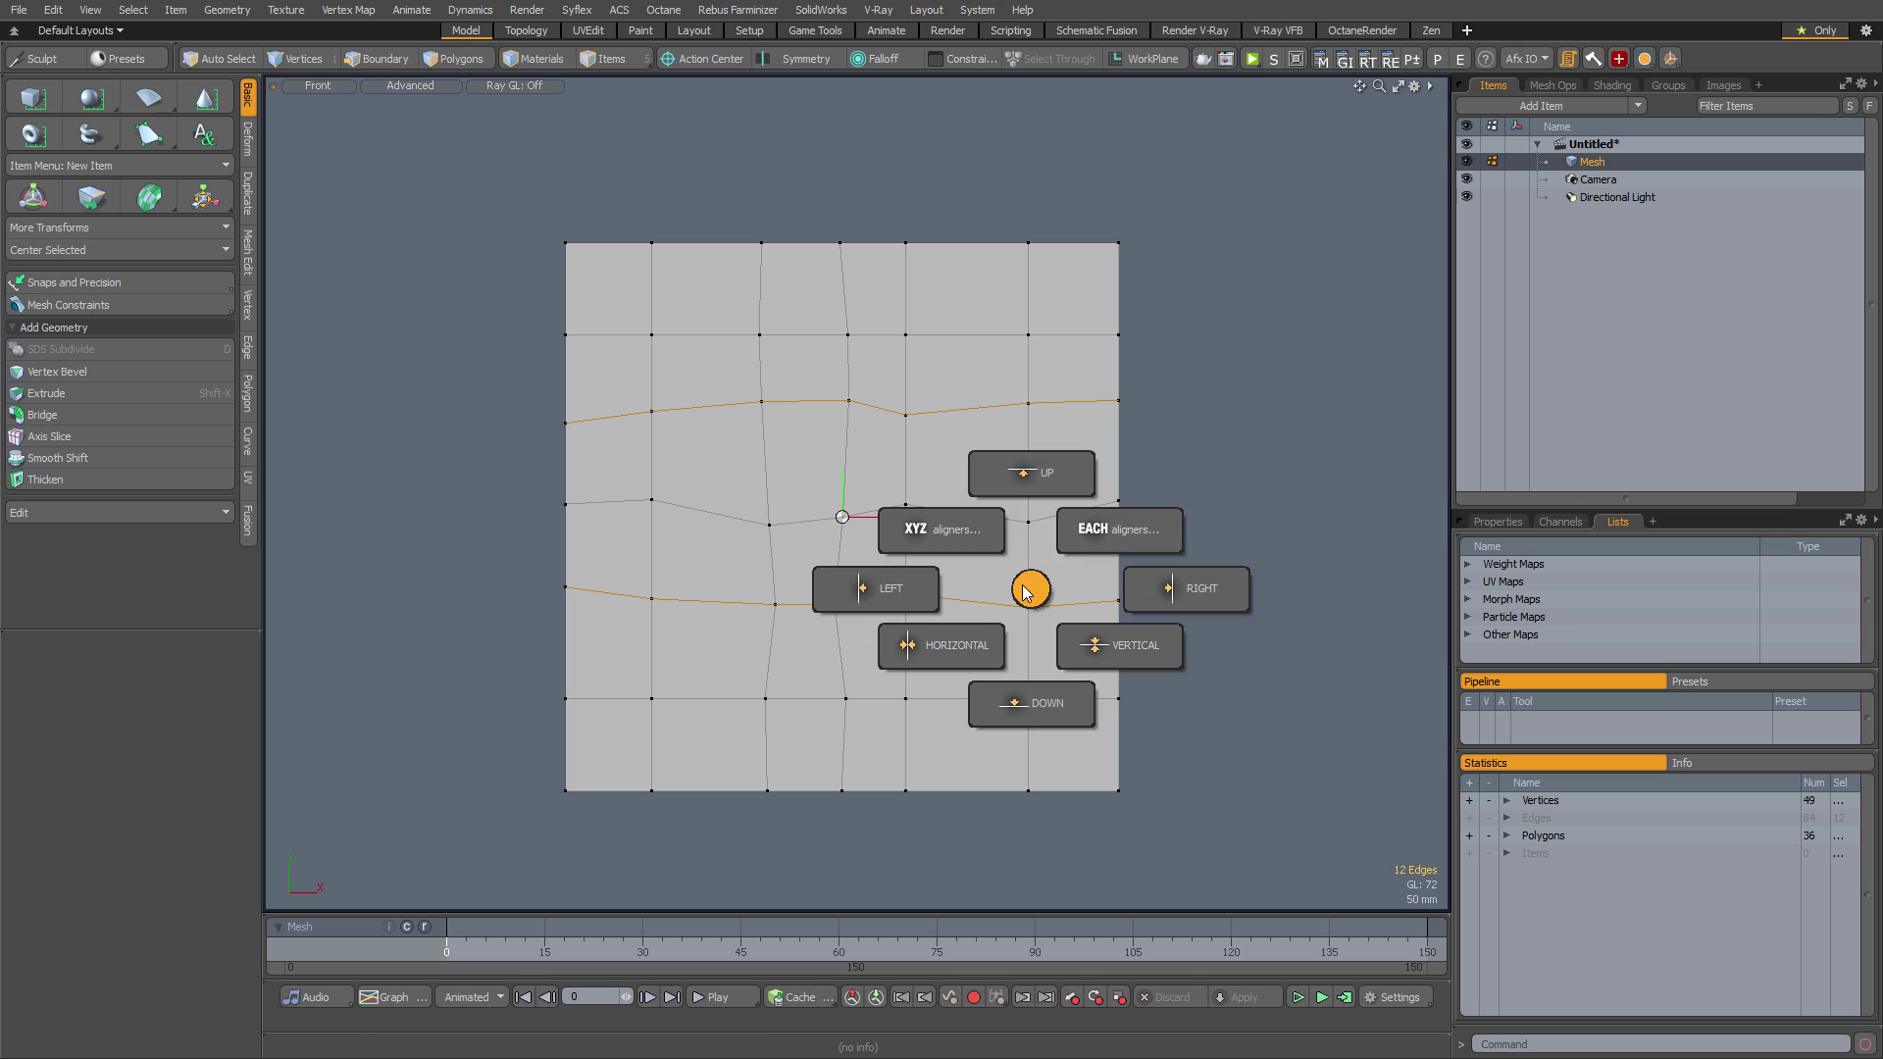
left_click(1128, 503)
left_click(1123, 389)
key("2")
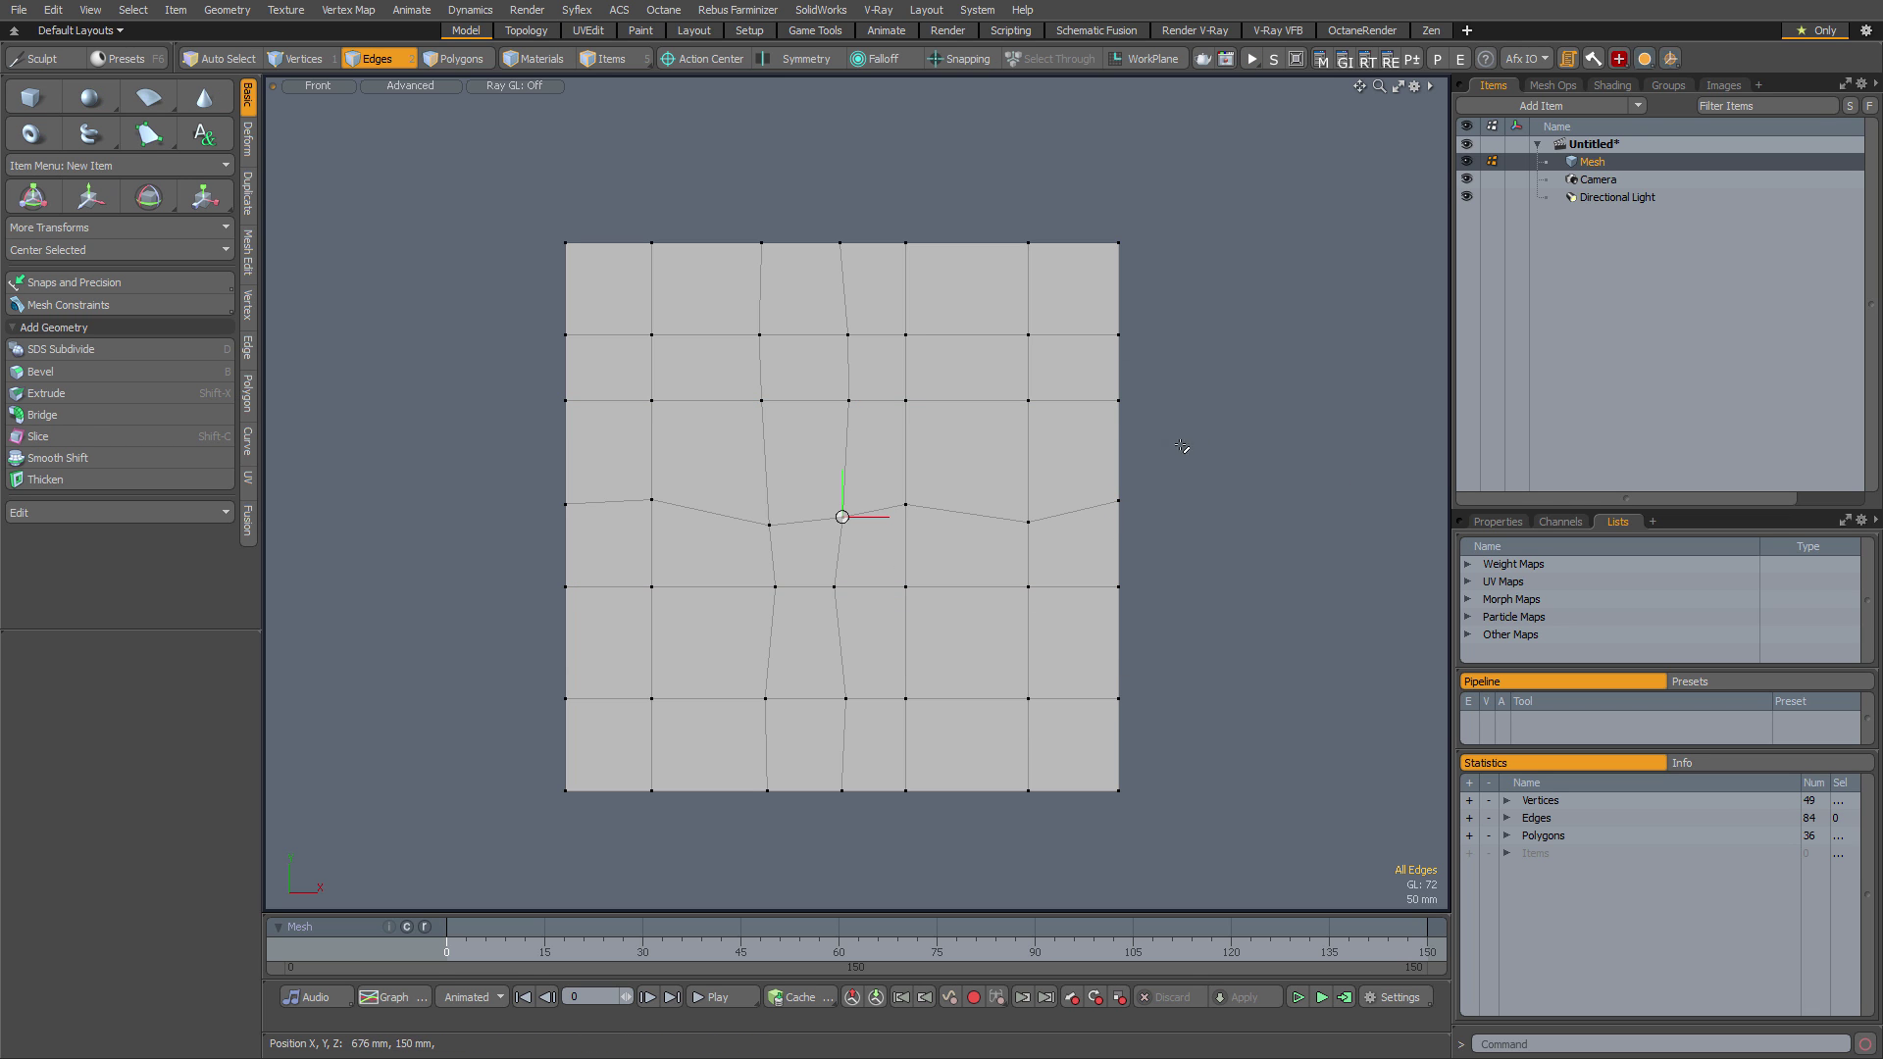
key("1")
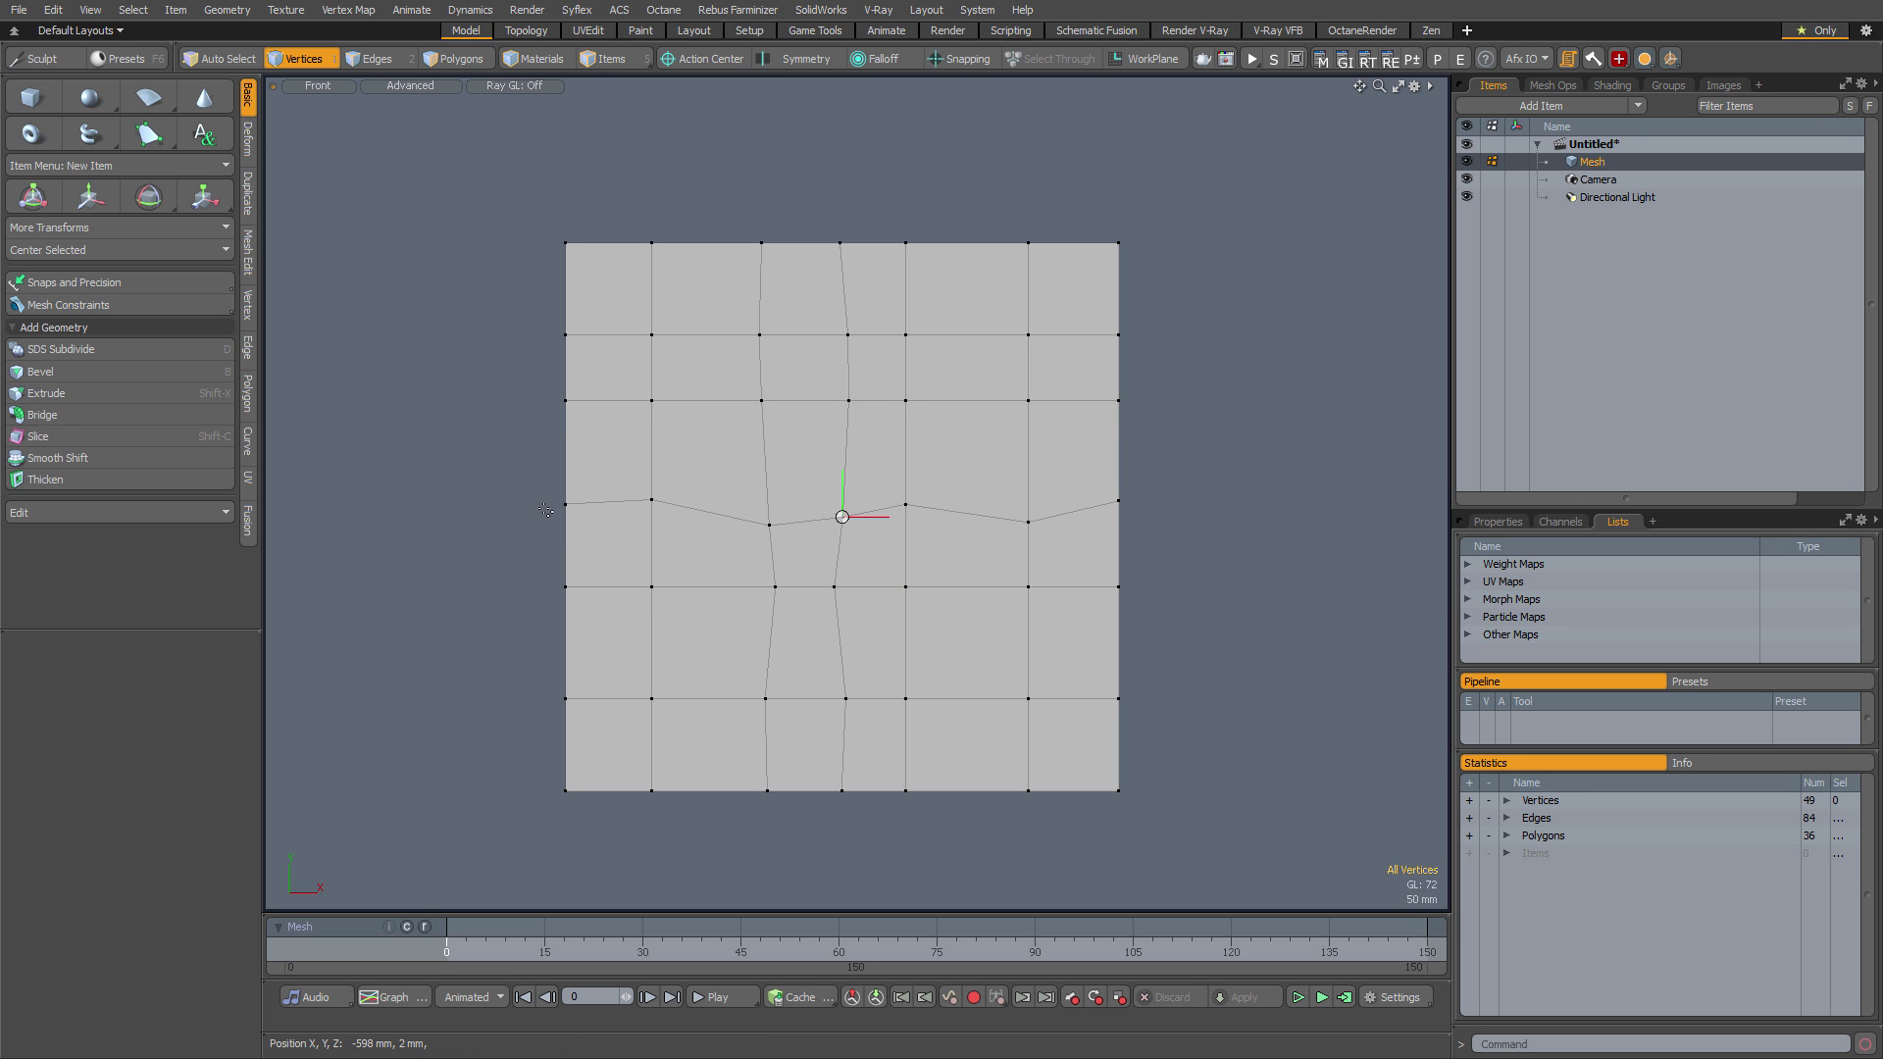
Select the seven vertices of the uneven middle row and straighten them with Y align from the XYZ aligners
left_click_drag(559, 505, 839, 517)
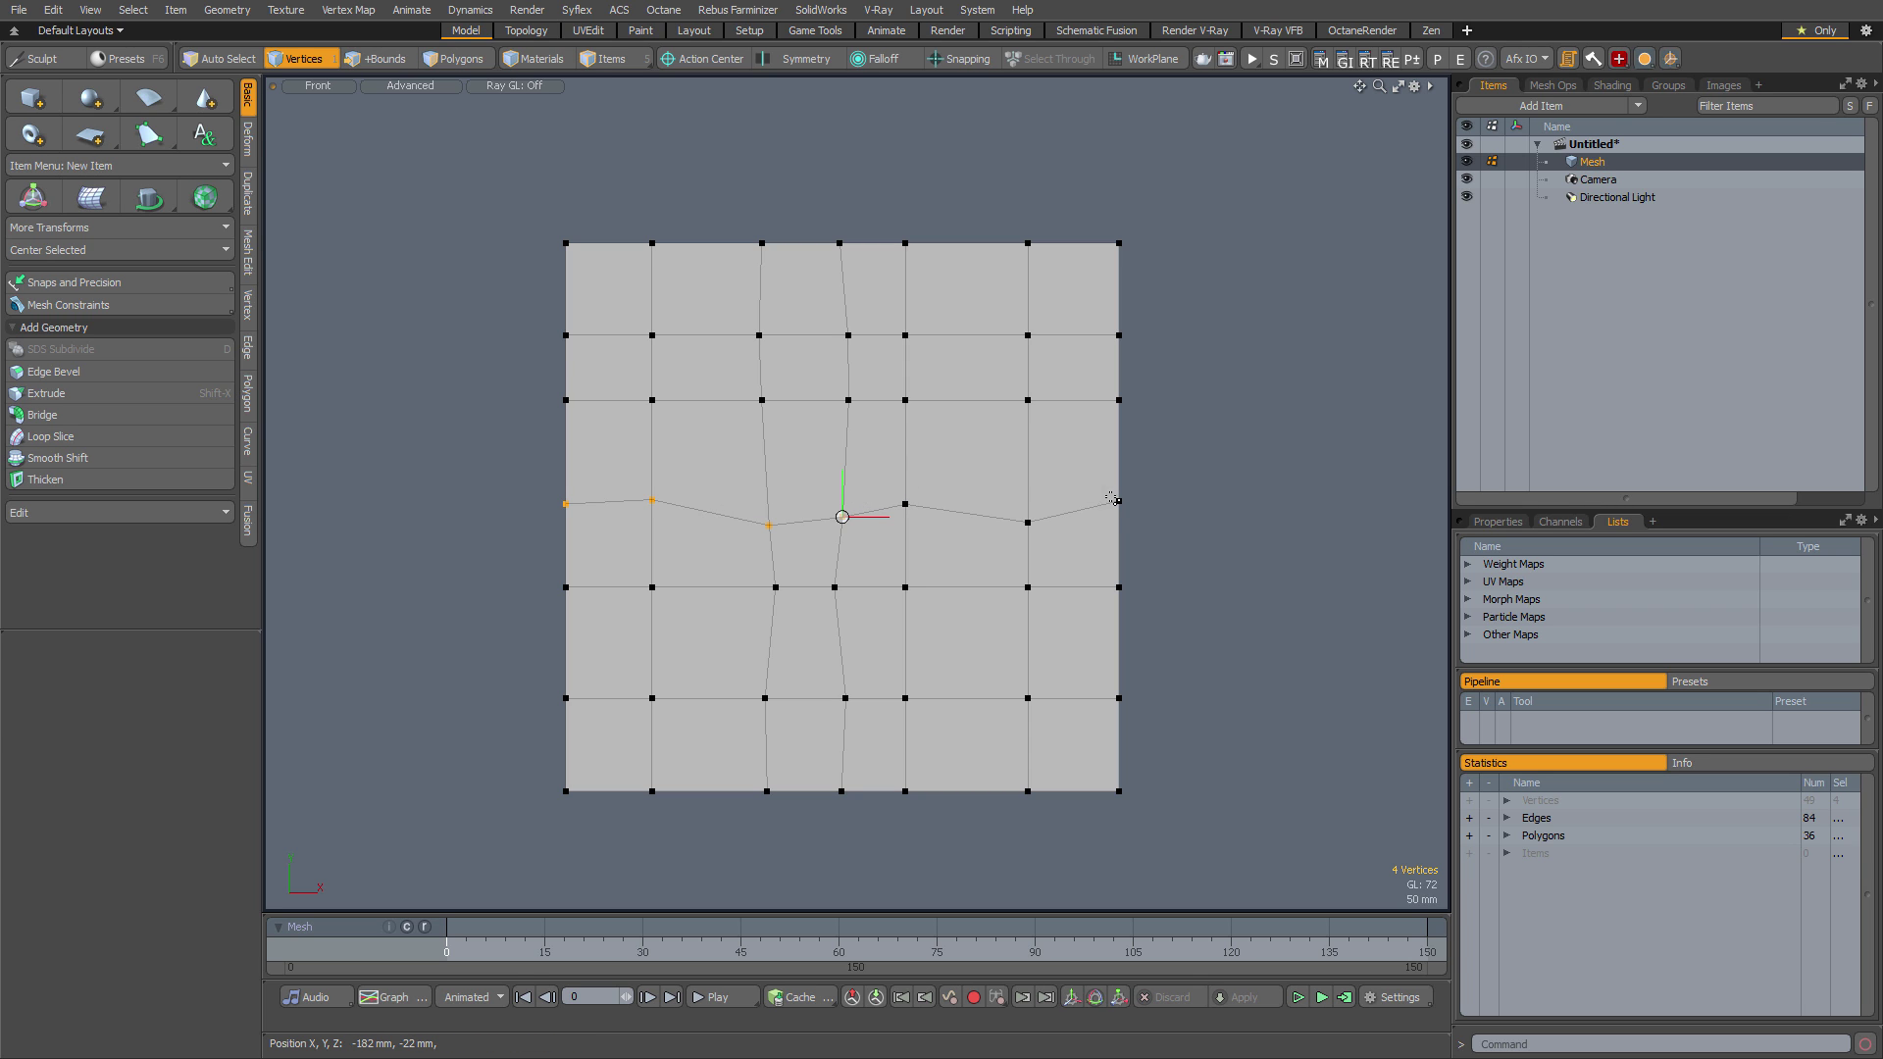
mouse_move(1119, 501)
left_mouse_down("shift")
mouse_move(1054, 522)
mouse_move(907, 504)
mouse_move(961, 495)
left_mouse_up("shift")
key("ctrl+a")
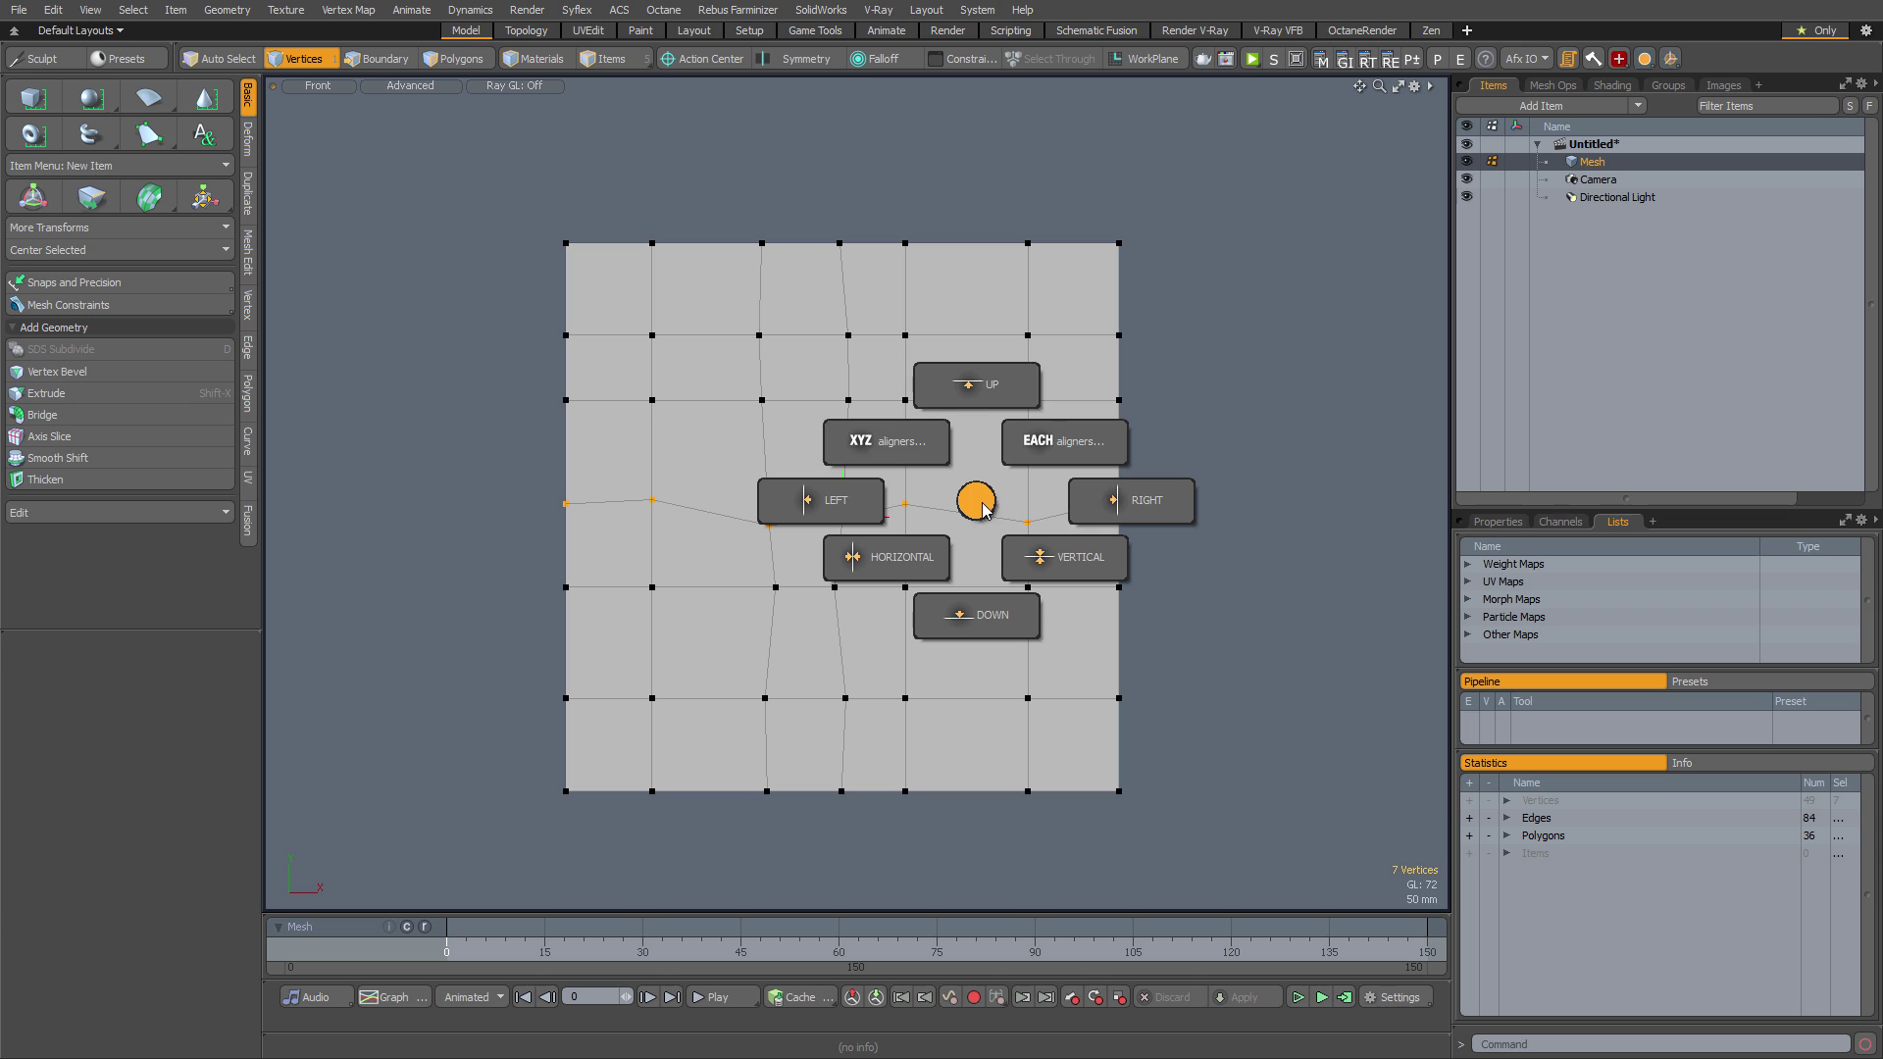
left_click(901, 447)
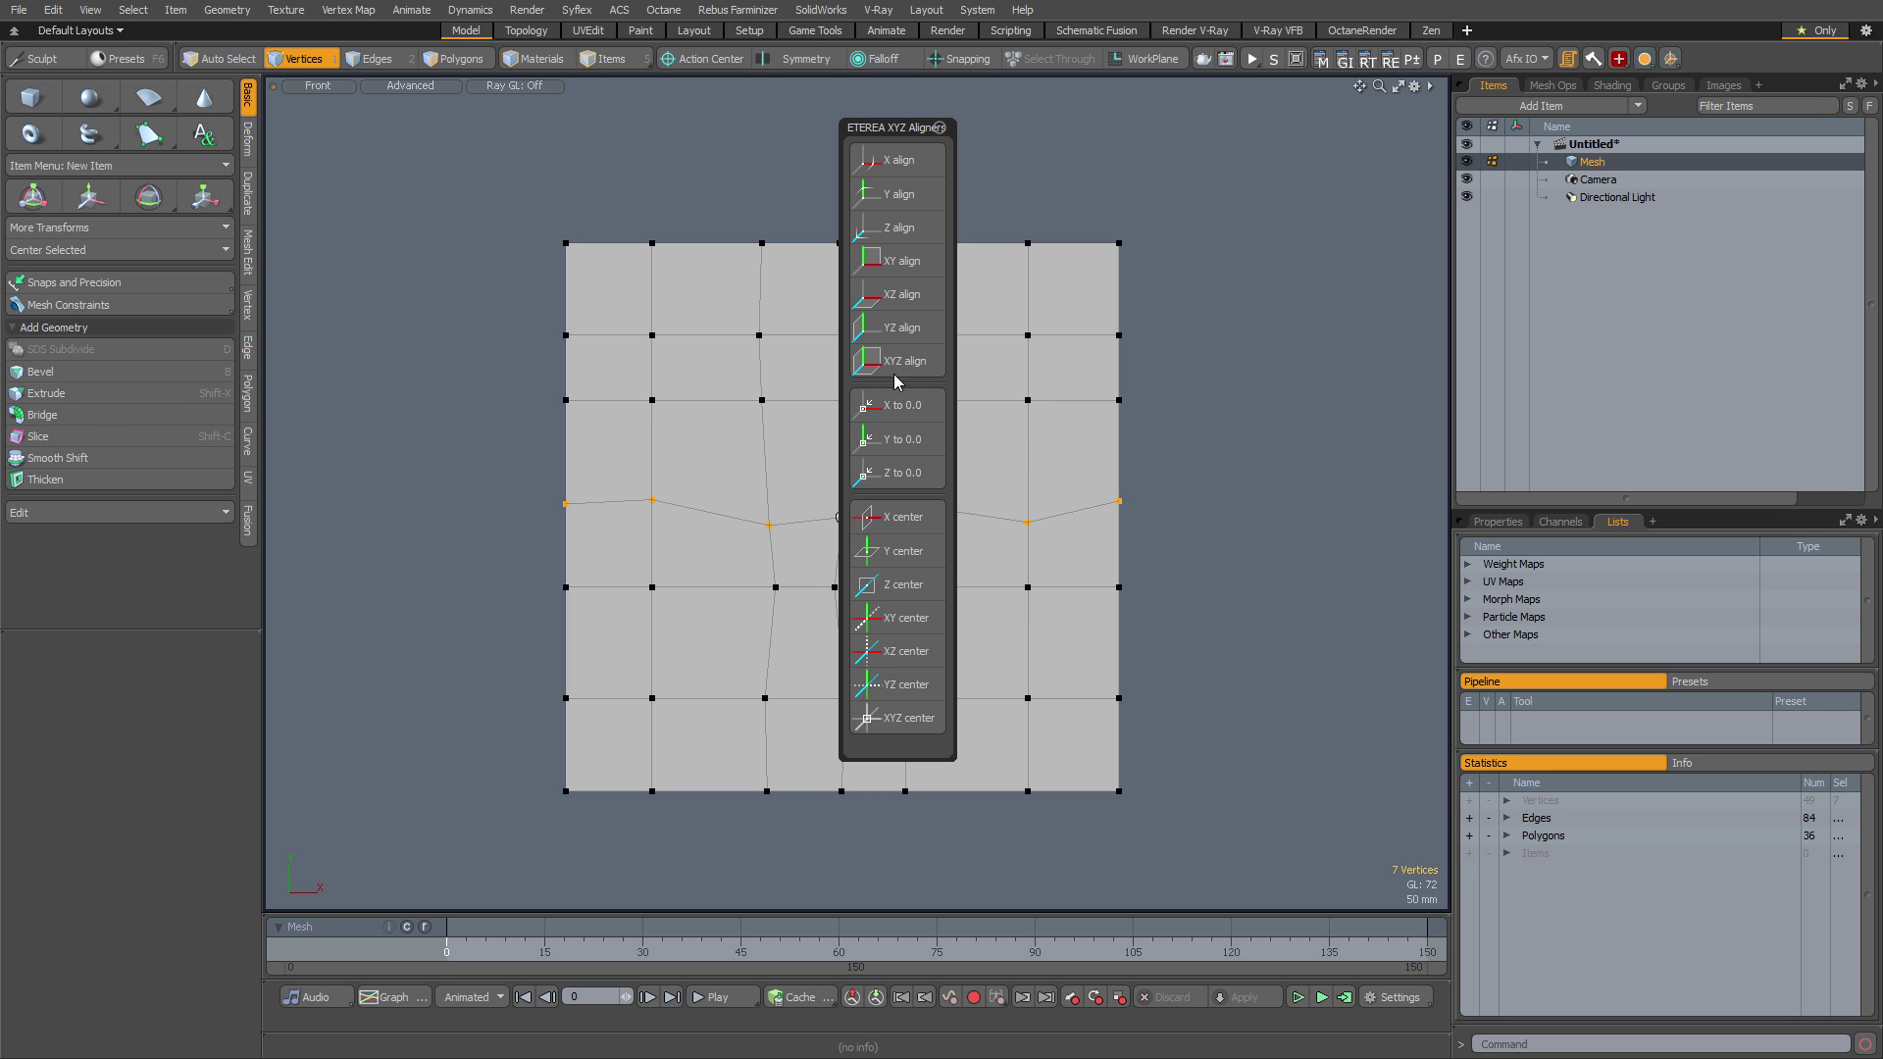
left_click_drag(863, 135, 328, 225)
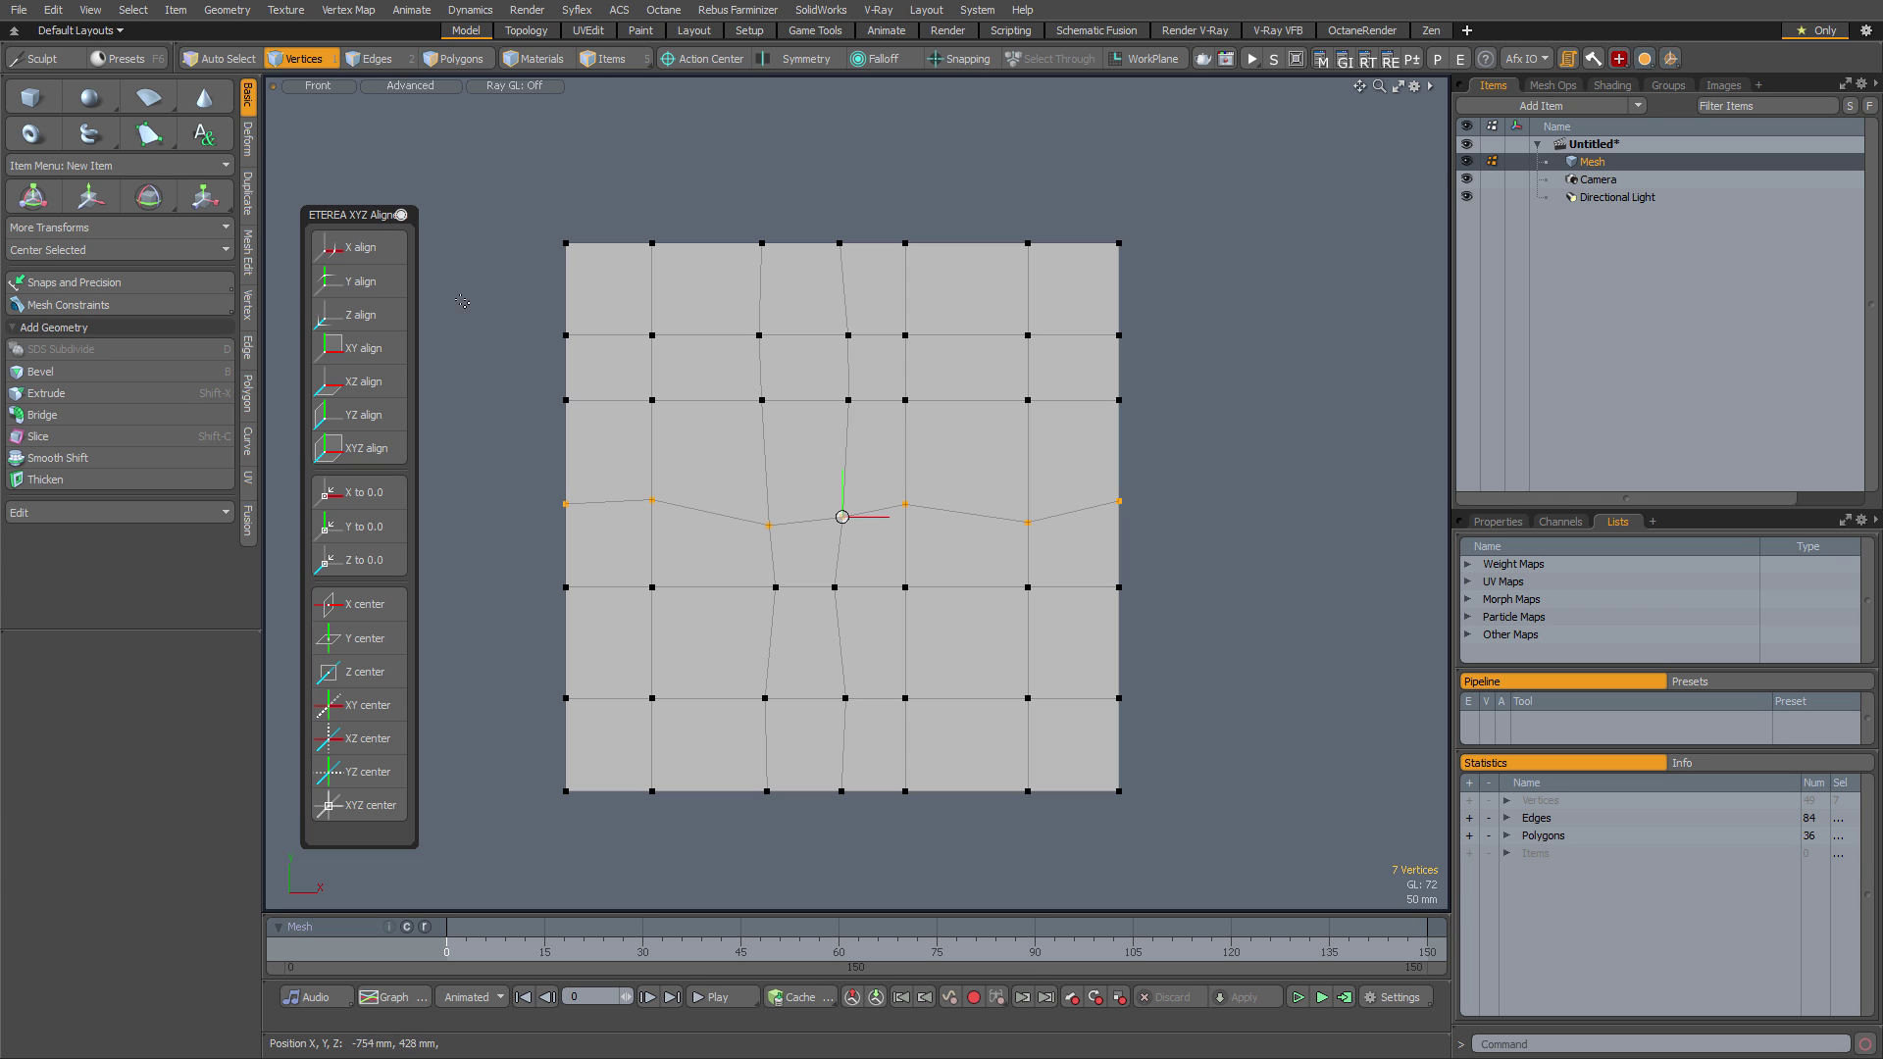
left_click(381, 288)
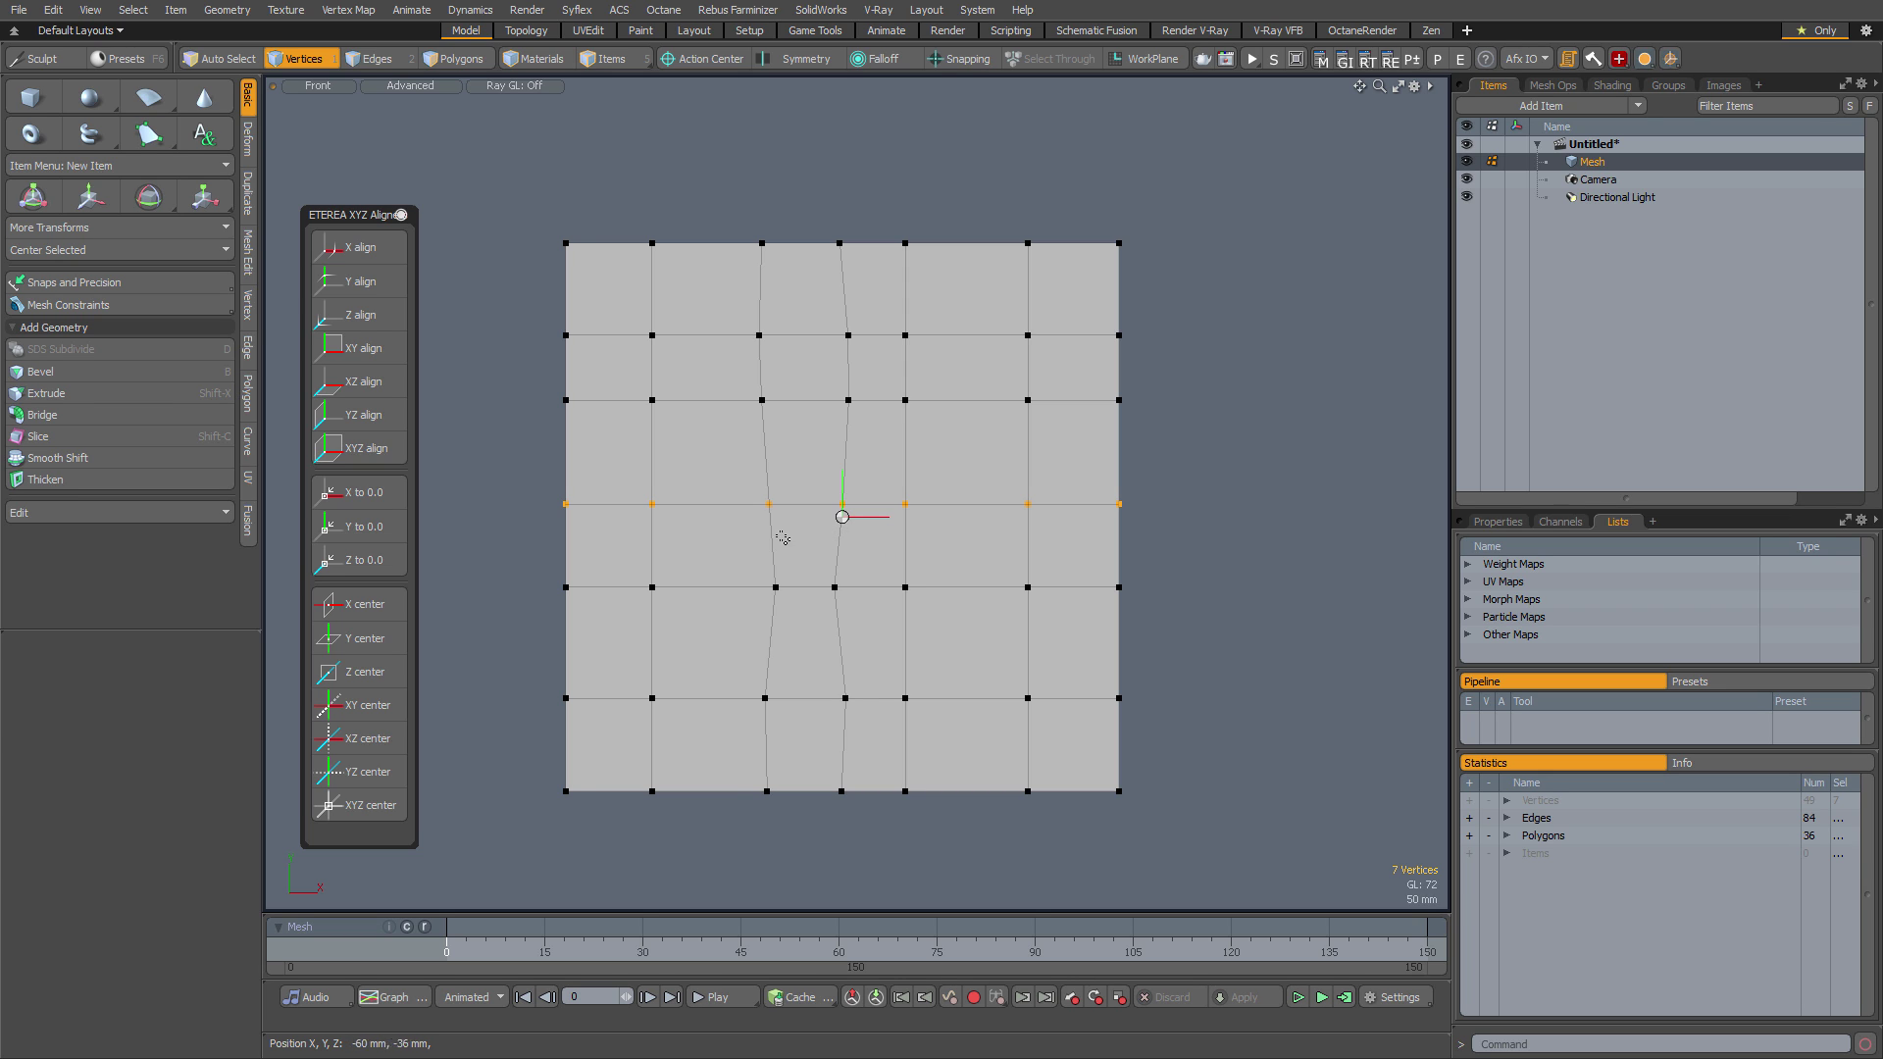
left_click(708, 323)
Select the seven vertices of the third column from the left and straighten them with X align
left_click(761, 243)
left_click(759, 335, "shift")
left_click(768, 794, "shift")
left_click(765, 698, "shift")
left_click(776, 588, "shift")
left_click(768, 504, "shift")
left_click(762, 400, "shift")
left_click(379, 253)
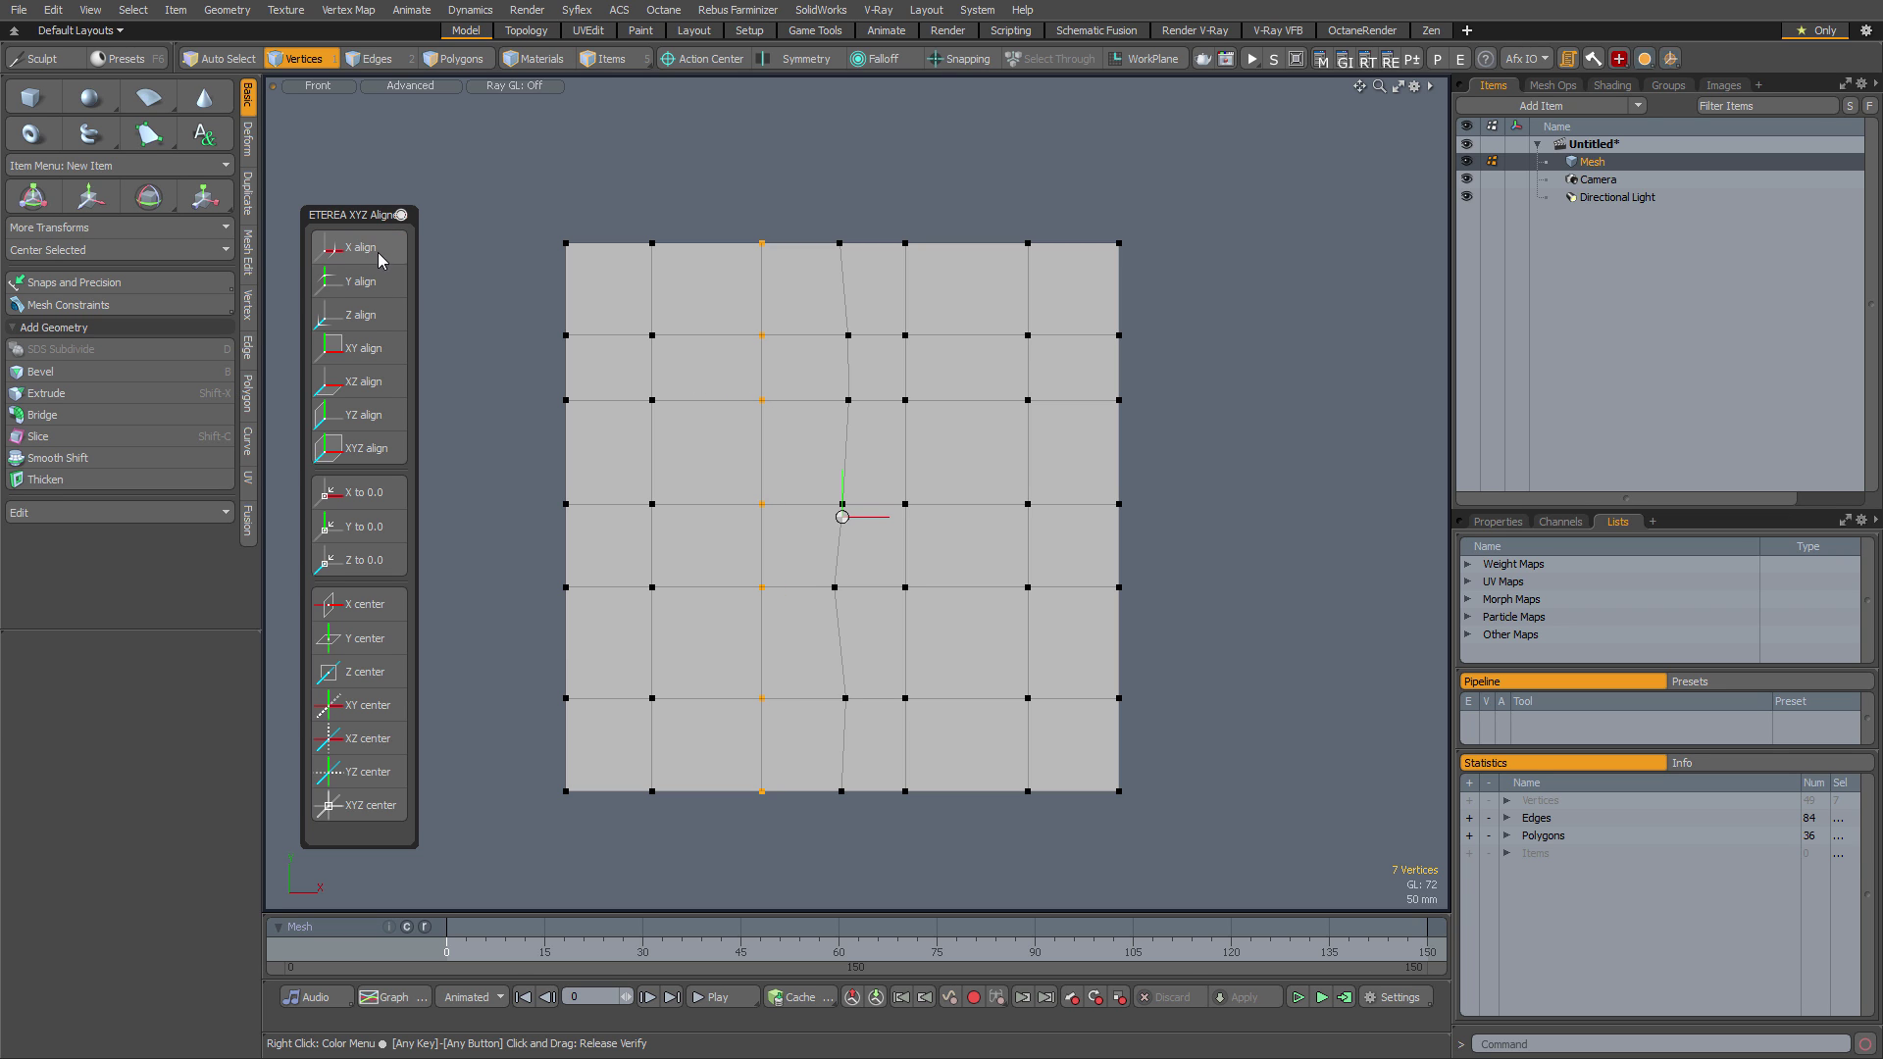
left_click(696, 469)
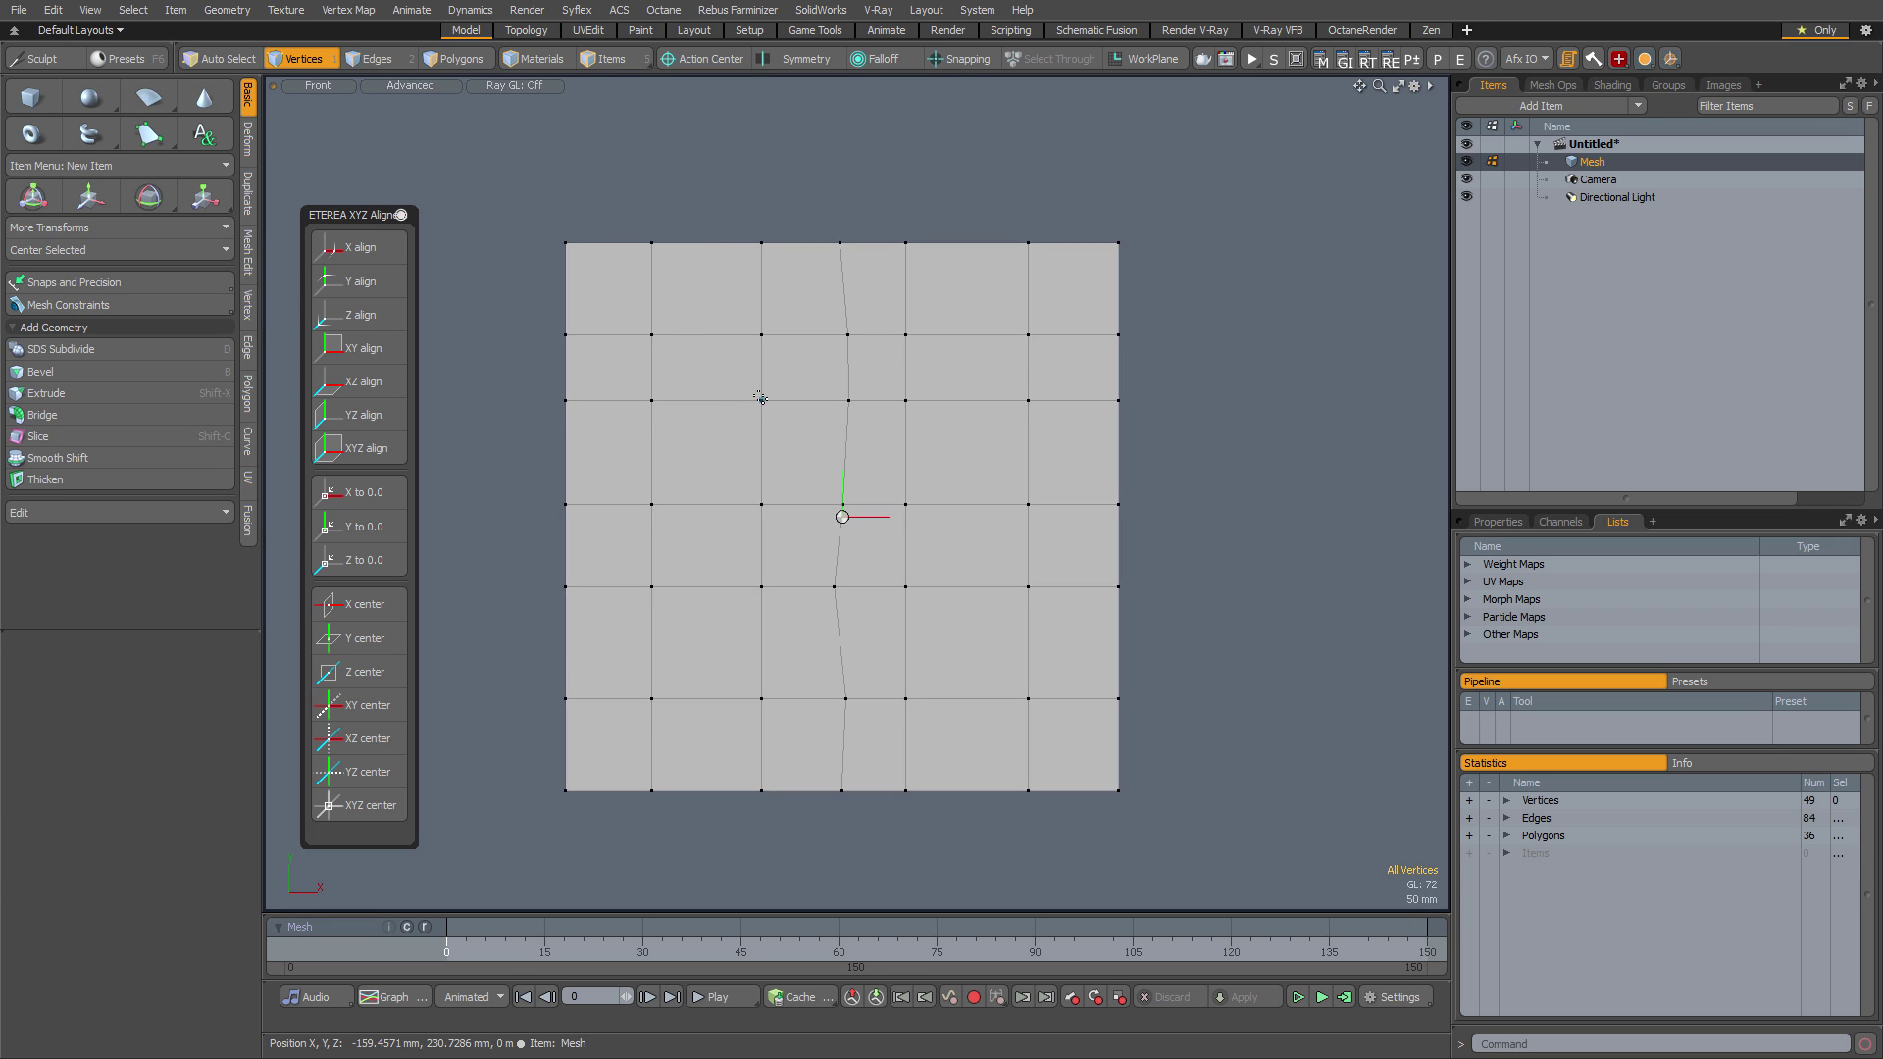
Try to collapse three neighbouring vertices around the middle row and third column to one point, then undo it
mouse_move(755, 398)
left_mouse_down()
mouse_move(645, 510)
mouse_move(764, 504)
left_mouse_up()
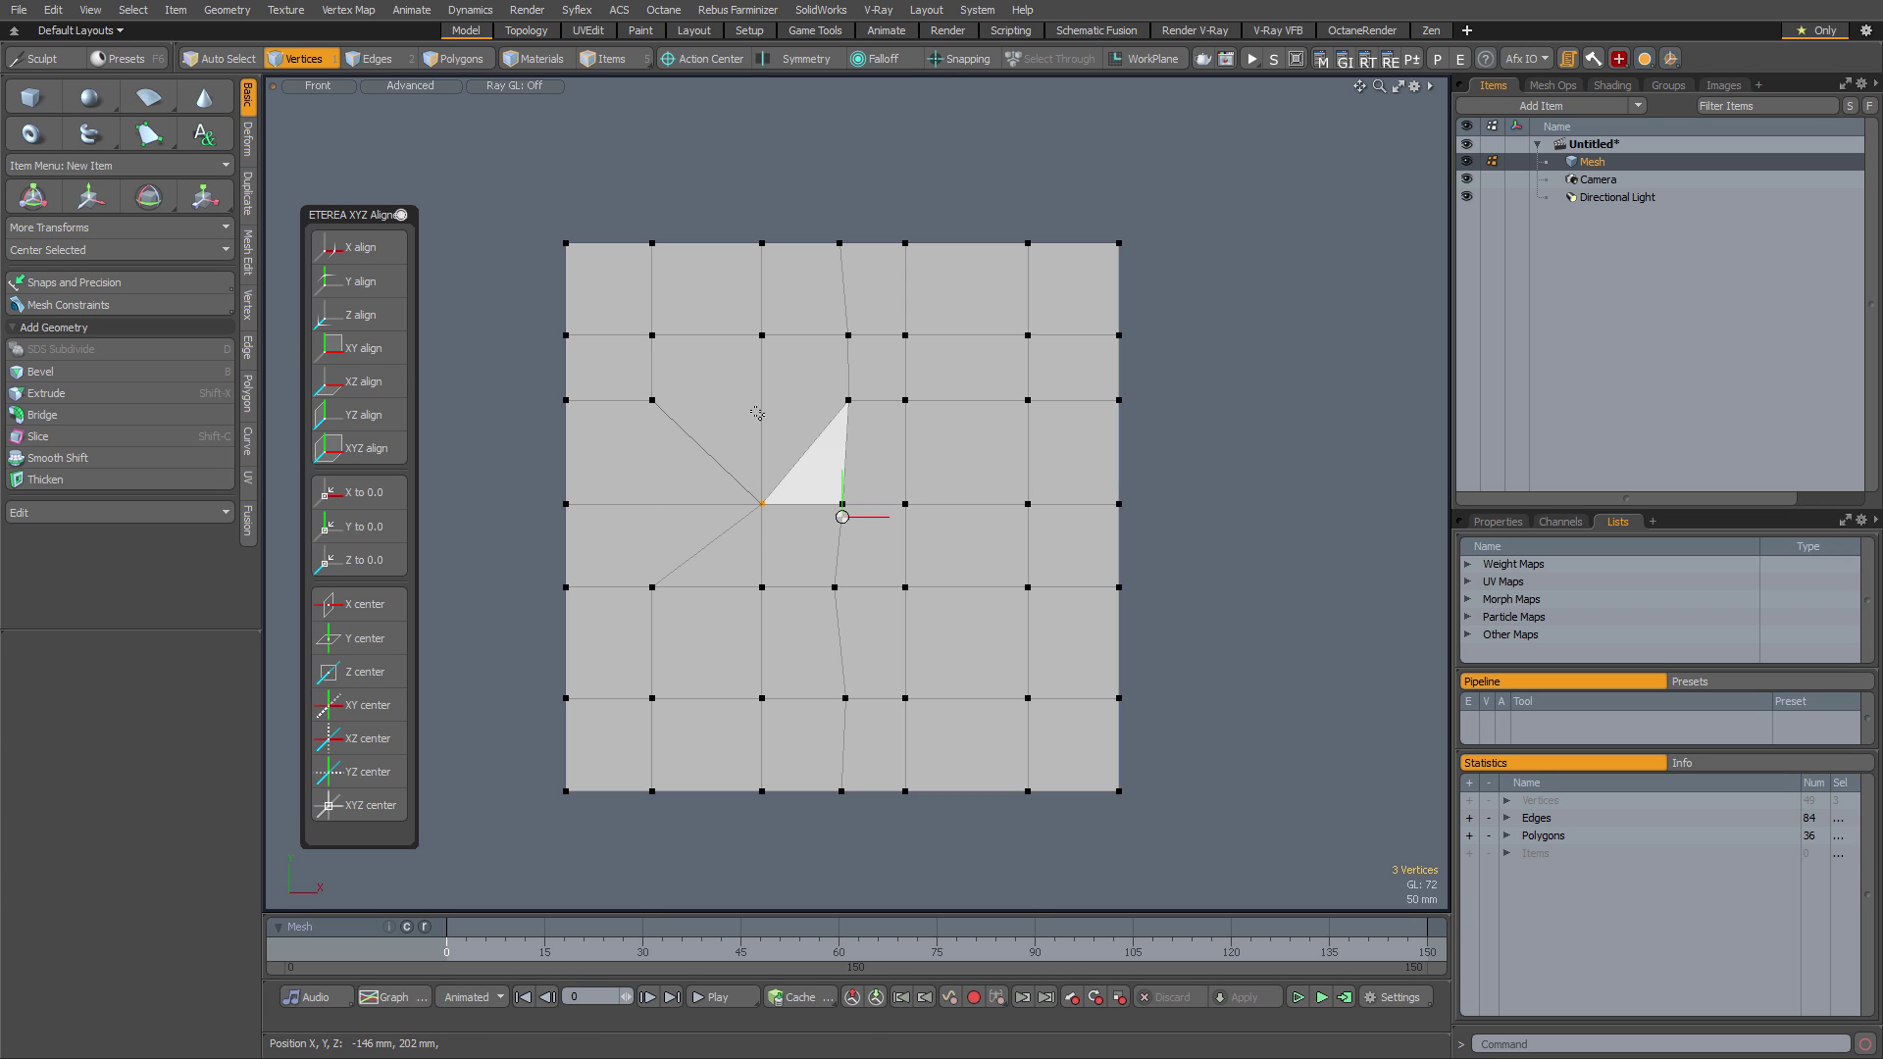
key("ctrl+z")
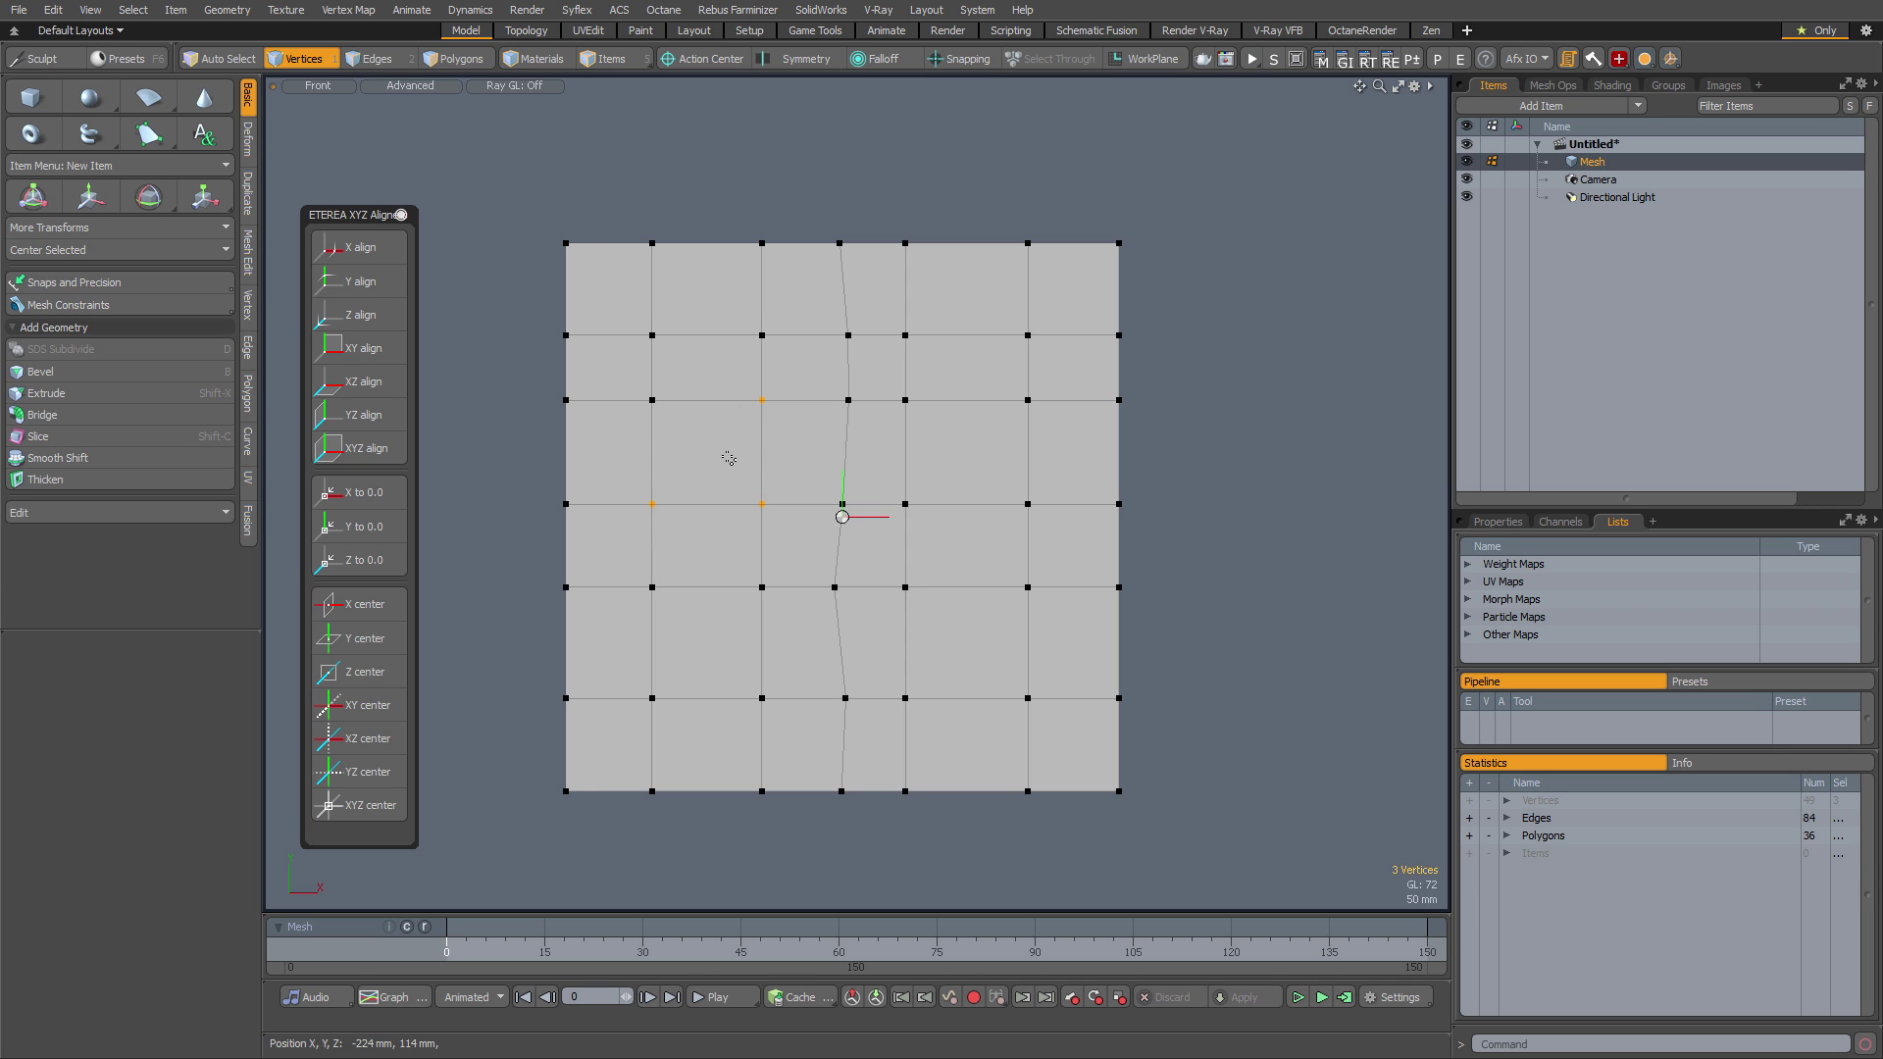
left_click(728, 451)
Switch to a tilted perspective view and apply Jitter to the whole mesh with a 32 mm range on X, Y and Z
key("ctrl+space")
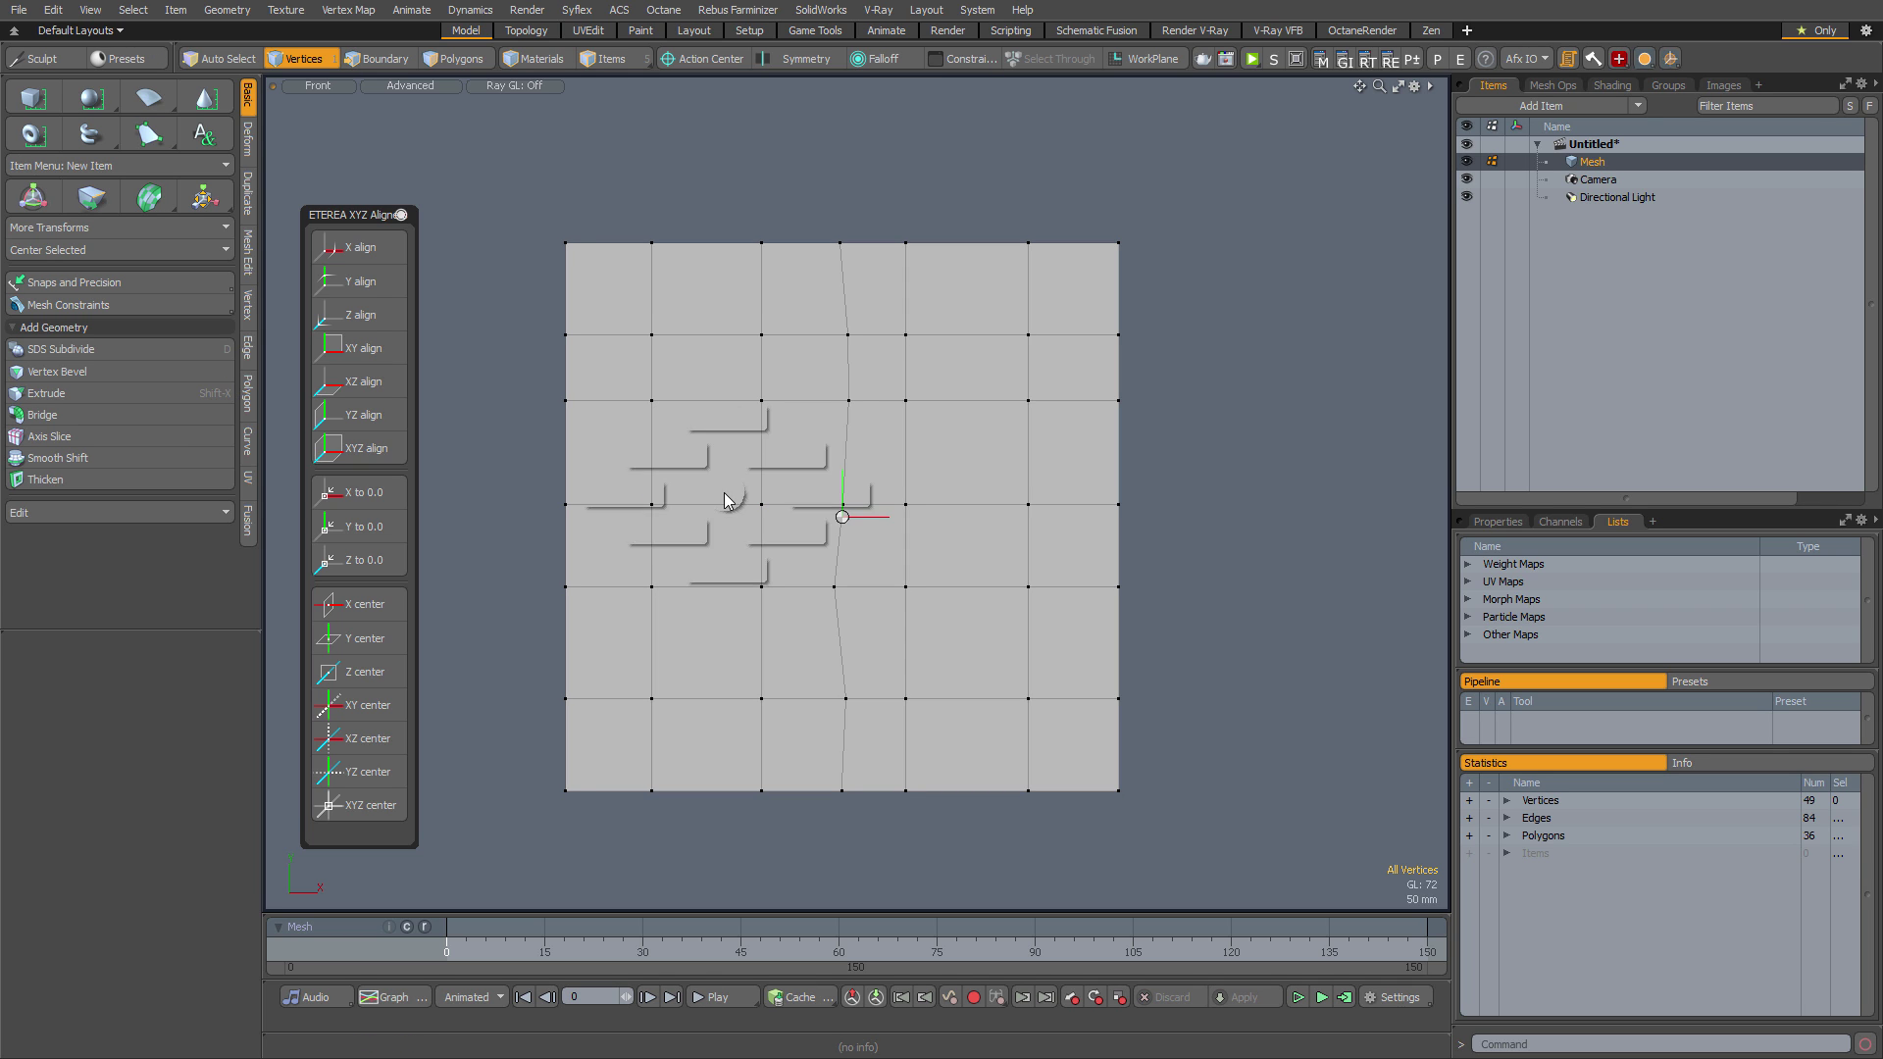
left_click(820, 503)
left_click_drag(820, 503, 786, 481, "alt")
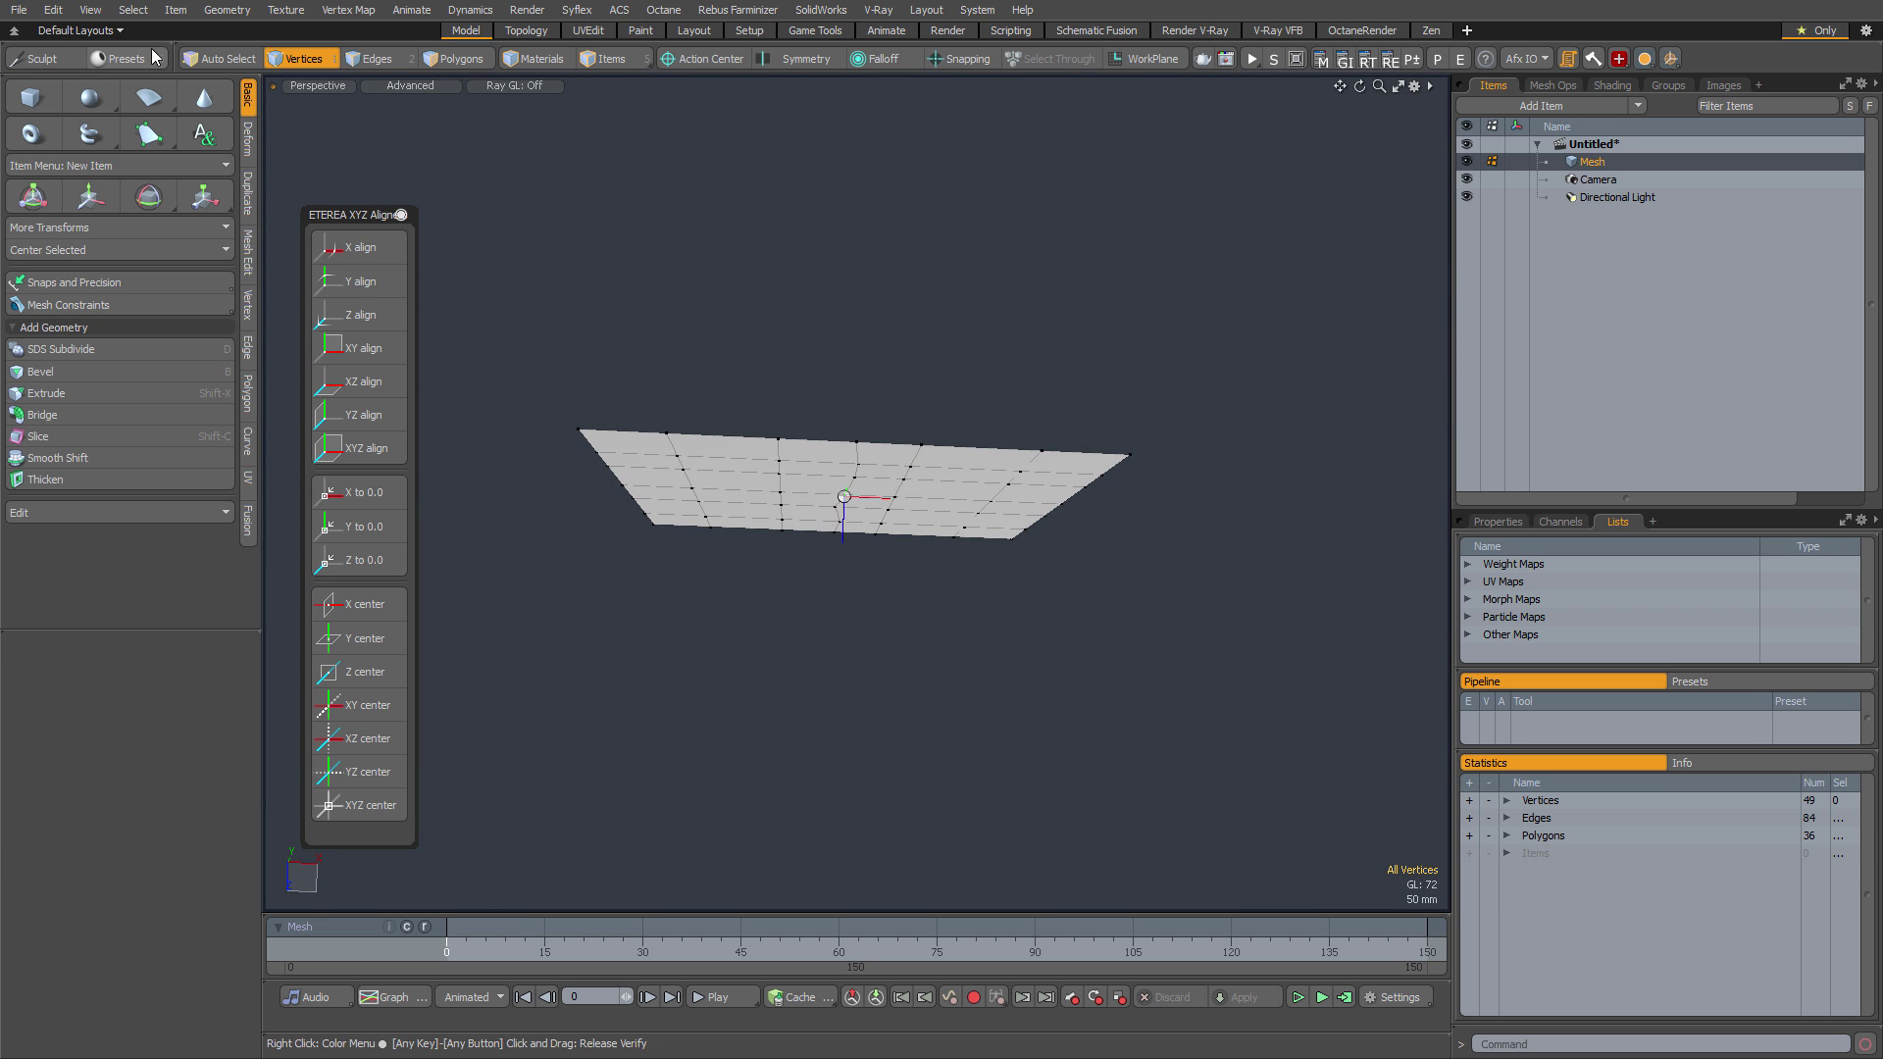
left_click(53, 10)
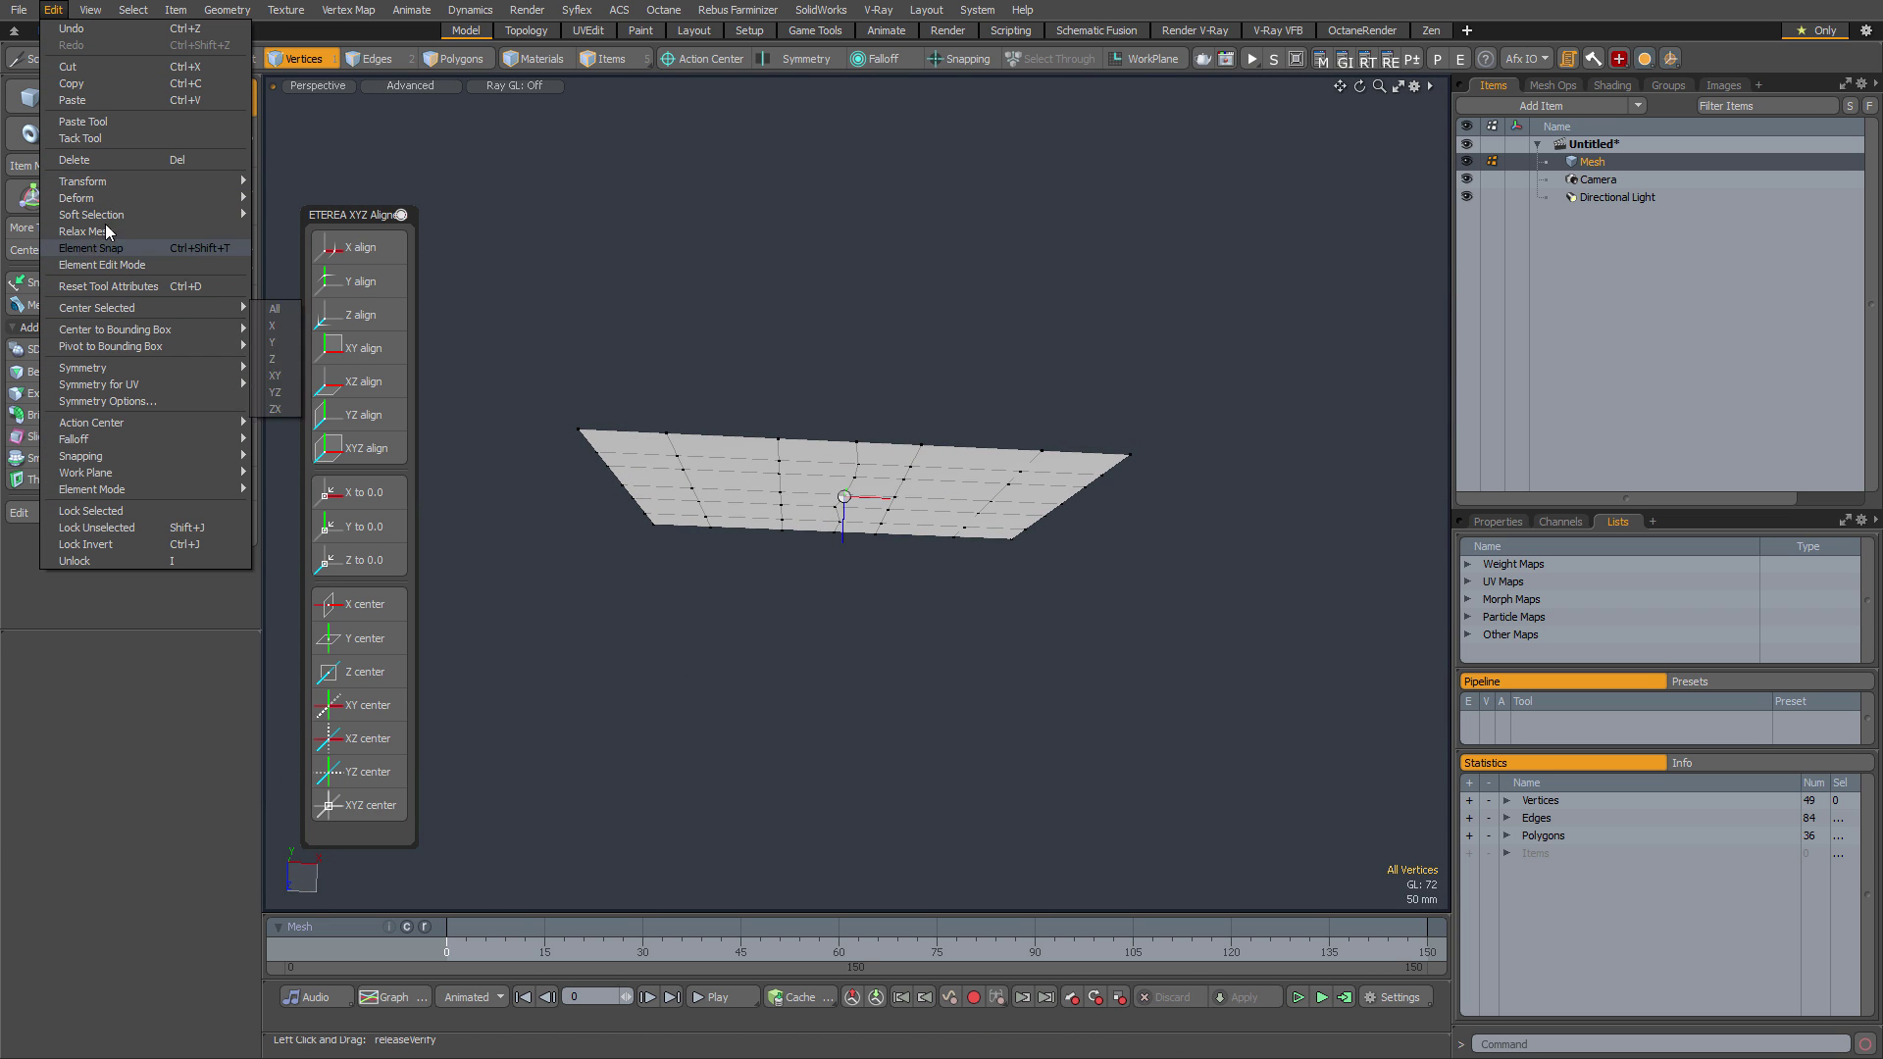
mouse_move(79, 198)
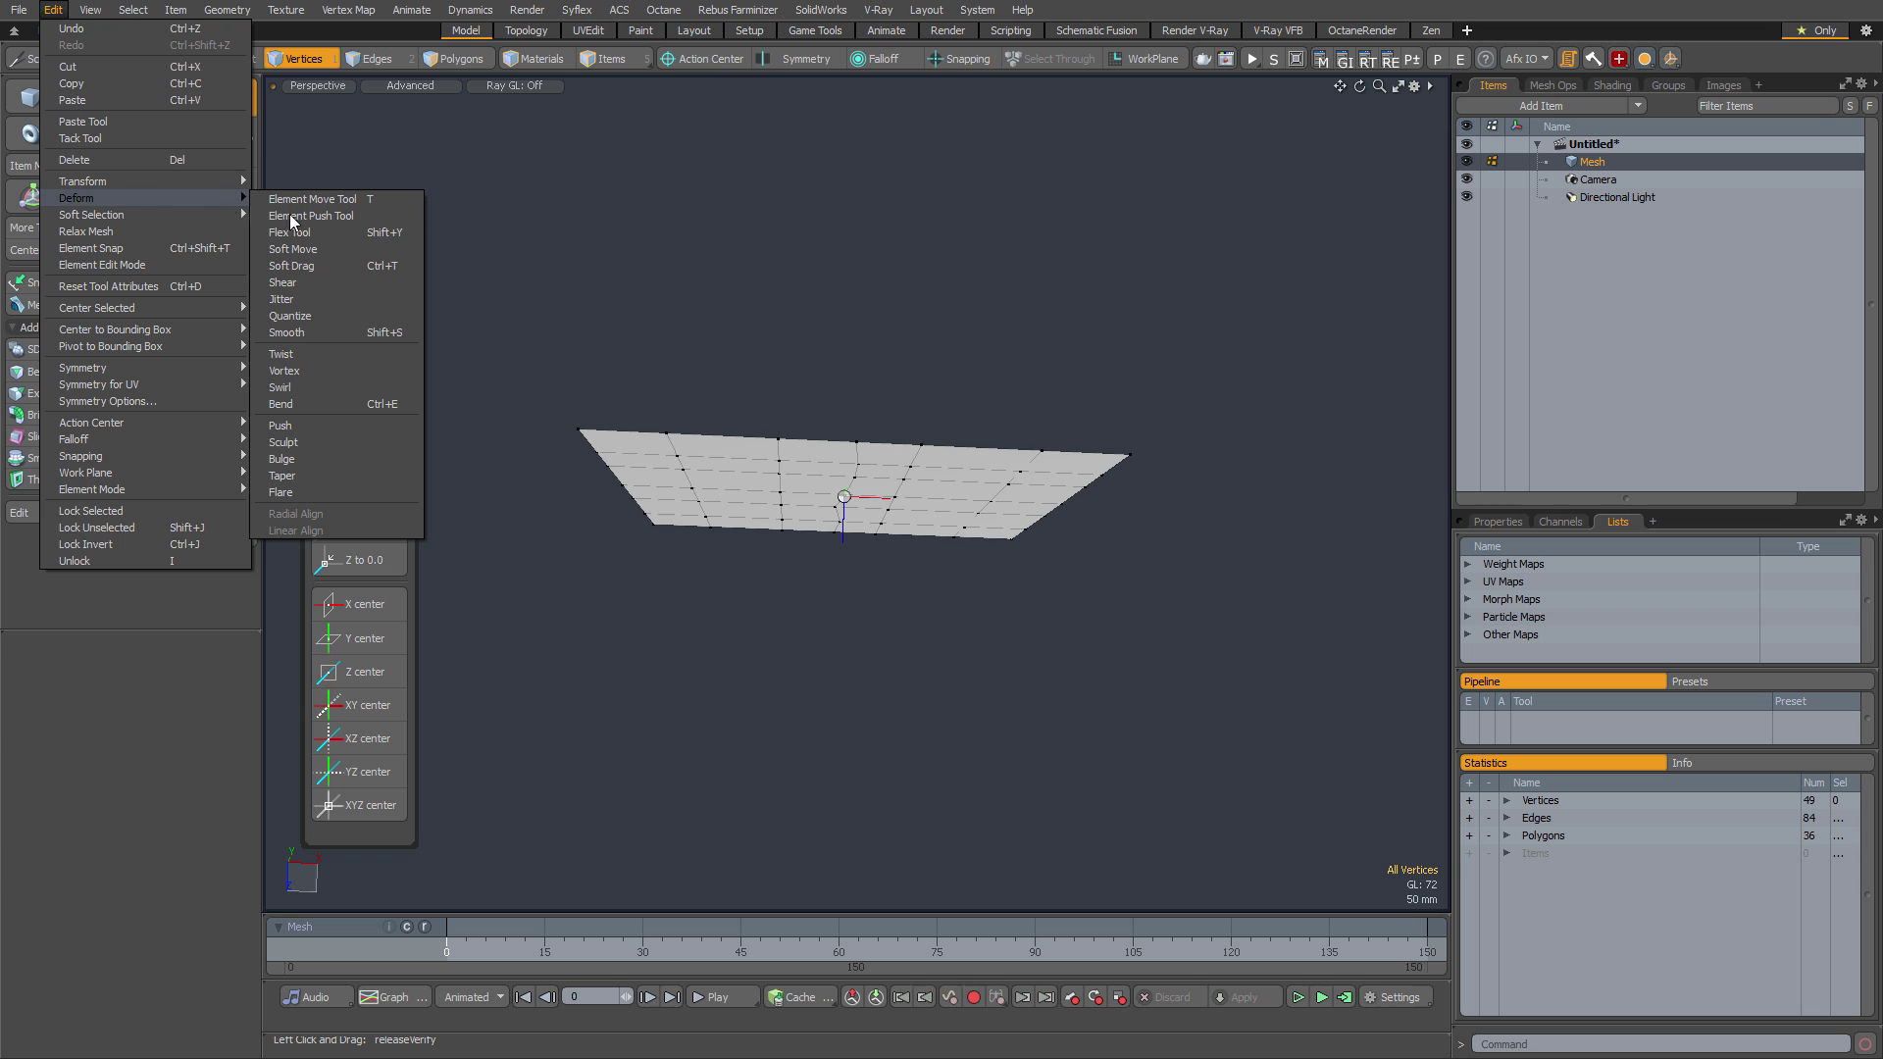
left_click(308, 297)
left_click_drag(772, 325, 840, 391)
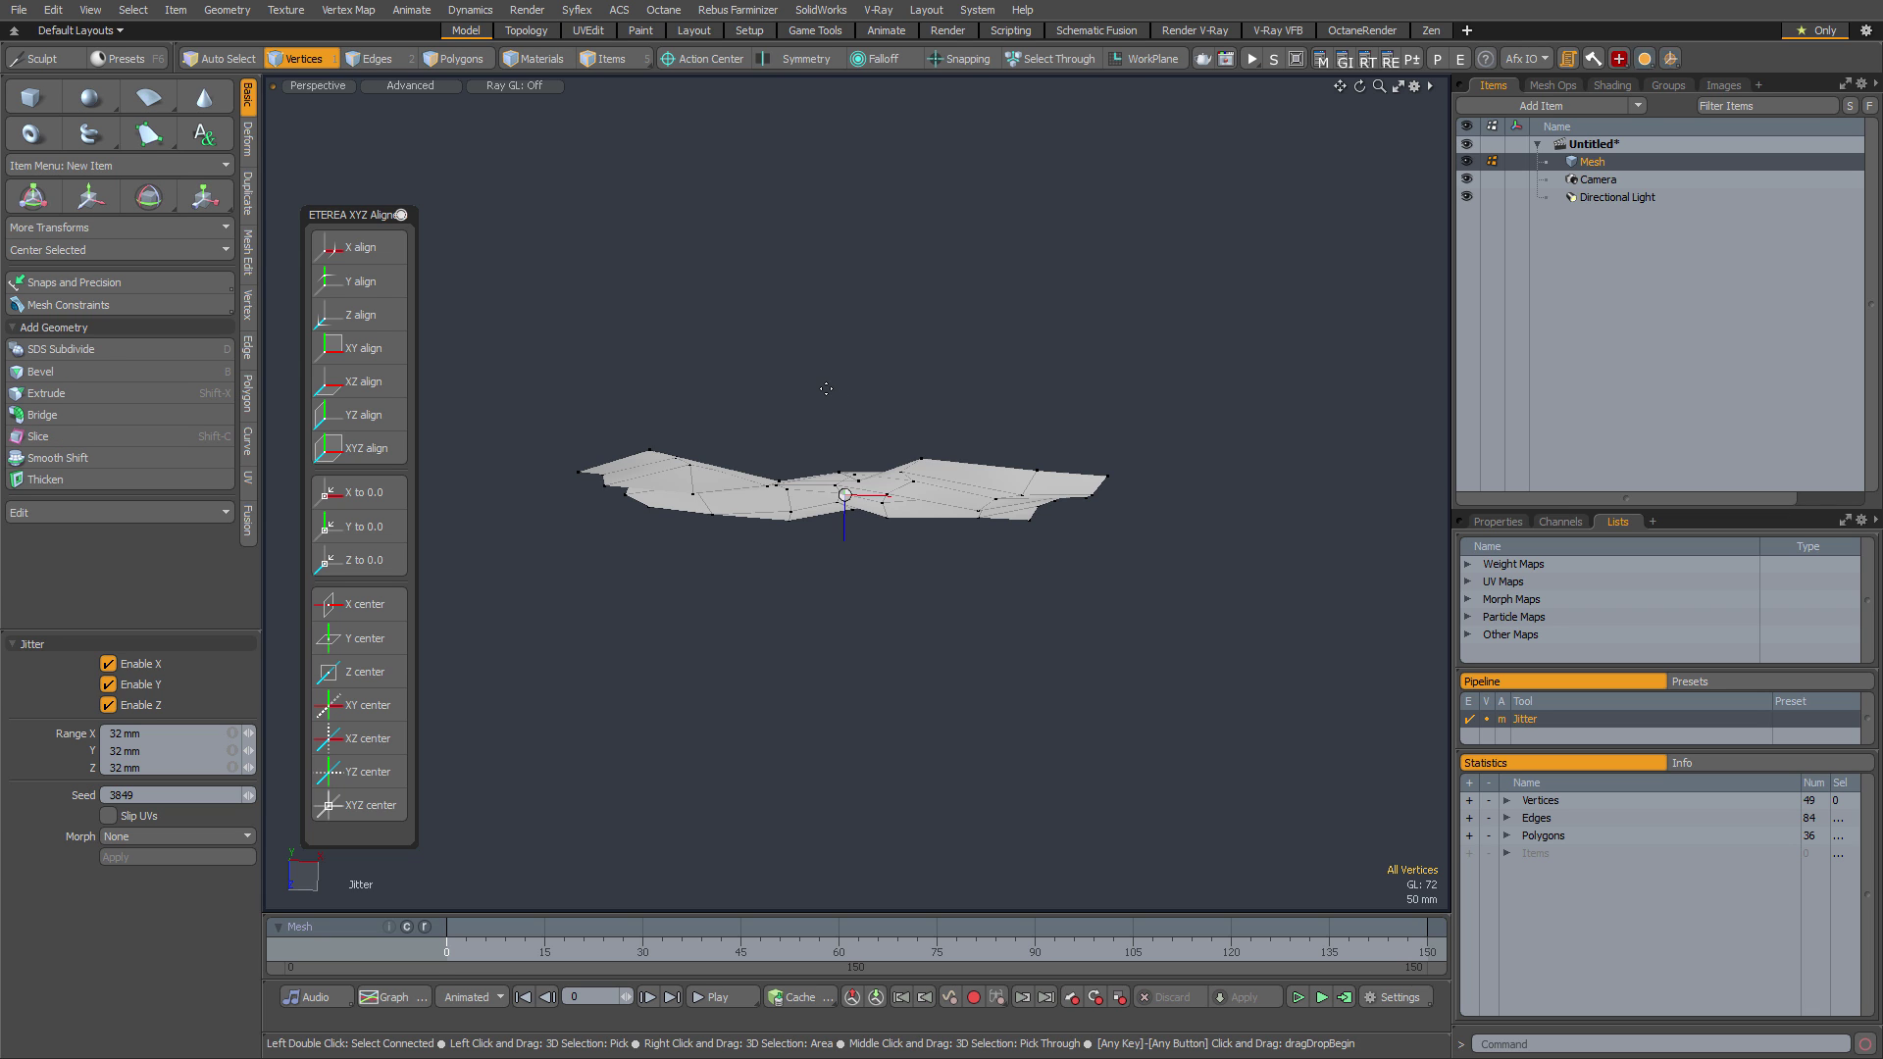
Flatten the jittered mesh with Z to 0.0 and look at it in the front view
left_click(365, 563)
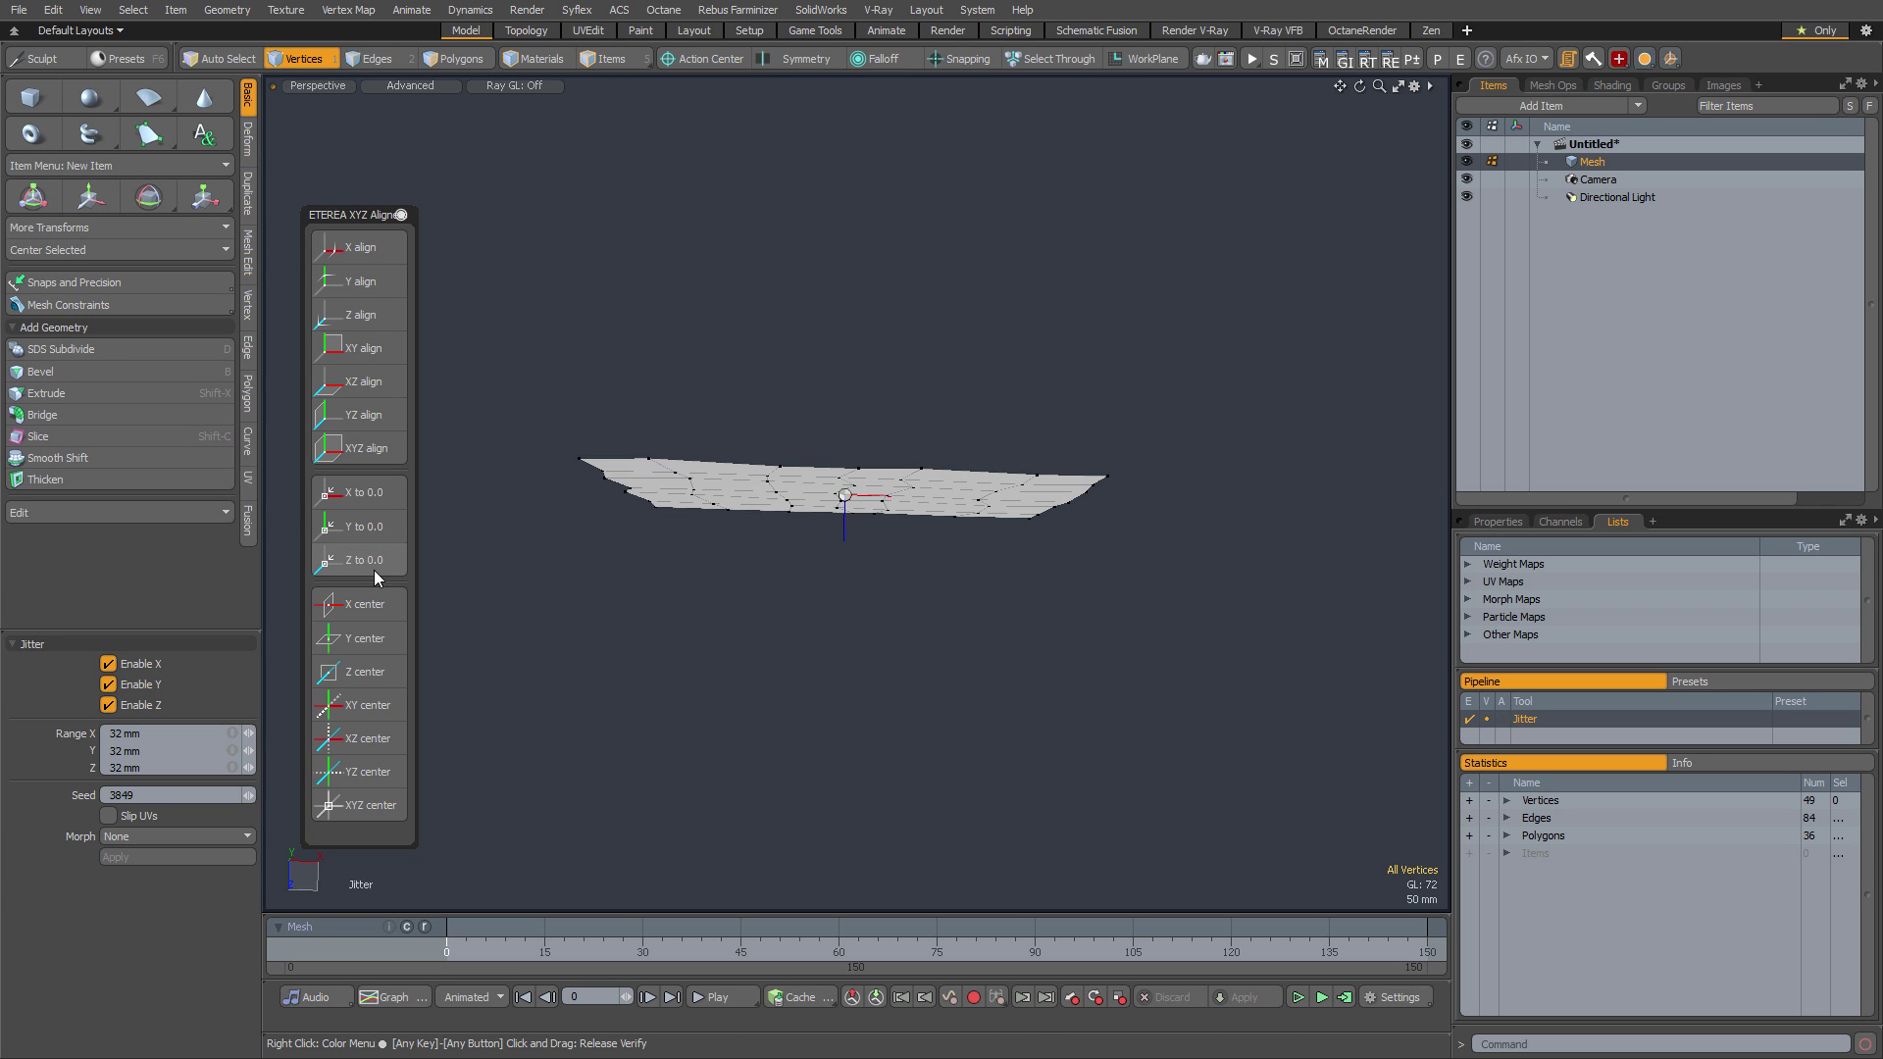
key("ctrl+space")
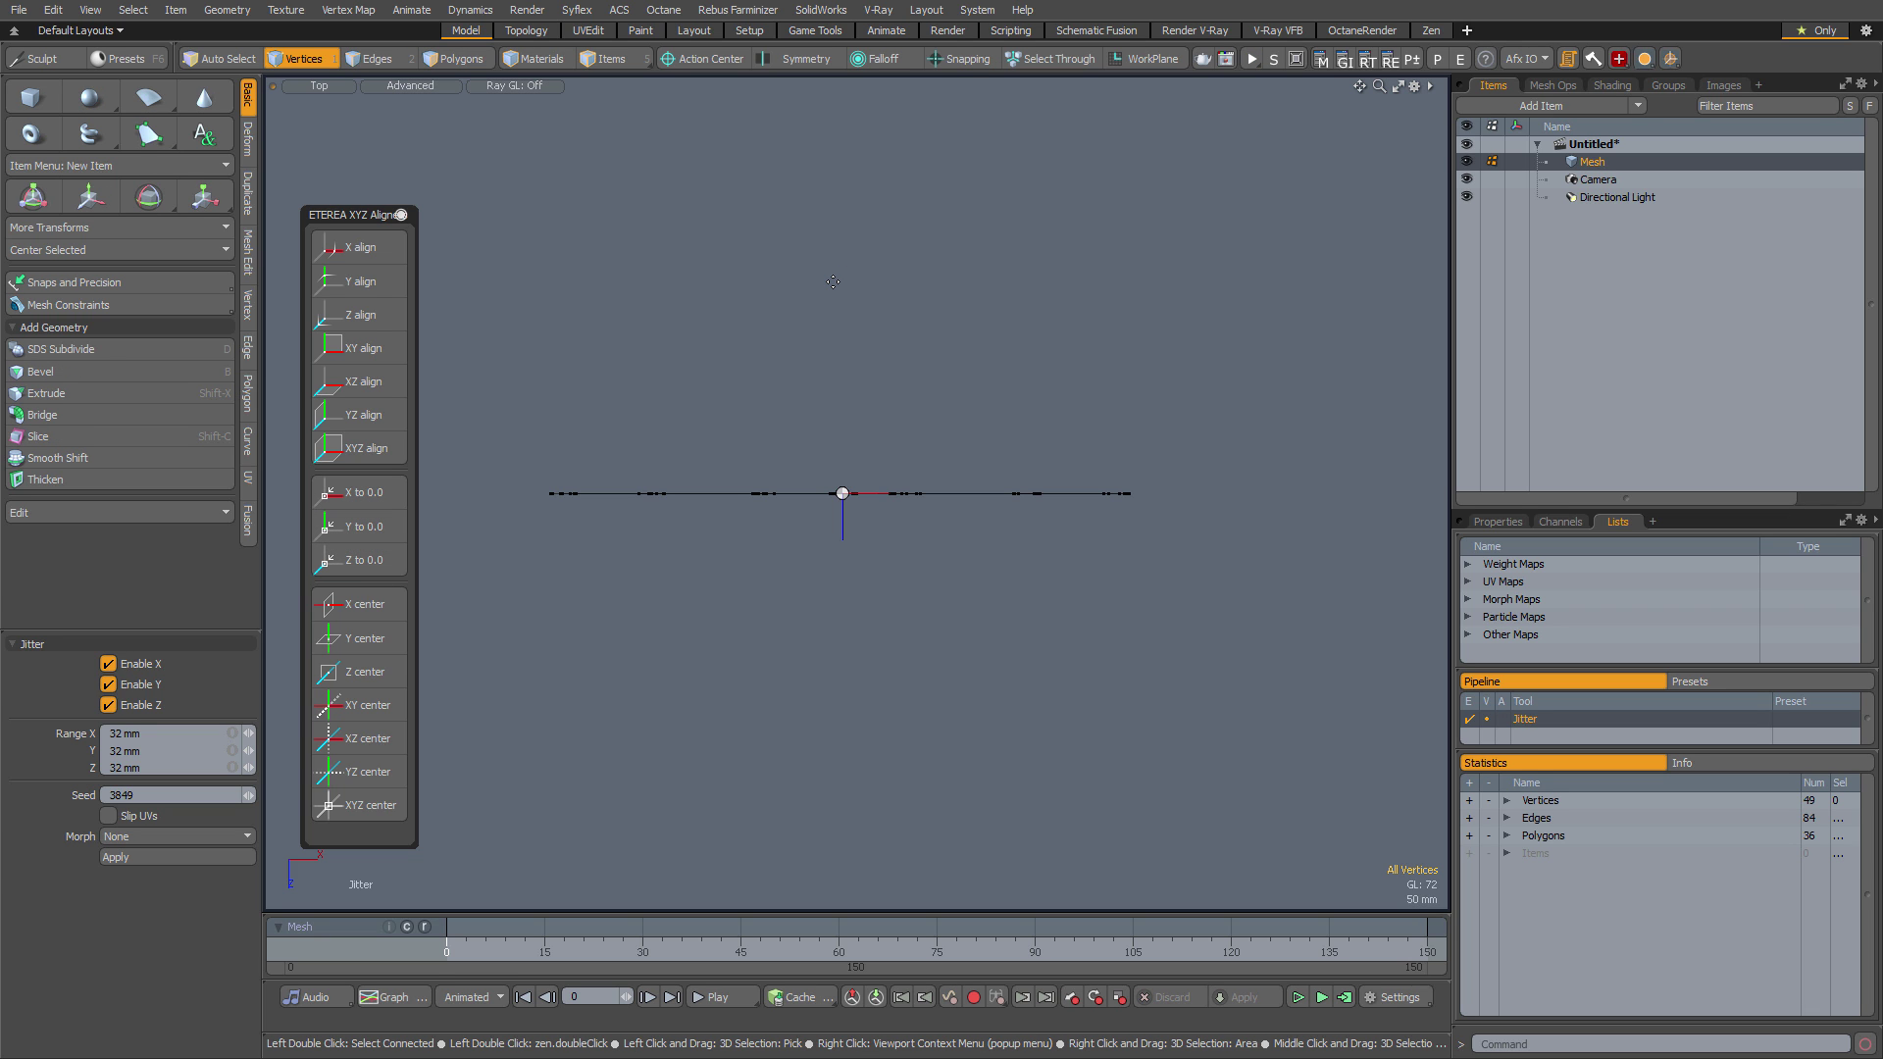
key("ctrl+space")
mouse_move(838, 628)
left_mouse_down("alt")
mouse_move(834, 499)
mouse_move(822, 679)
mouse_move(808, 616)
left_mouse_up("alt")
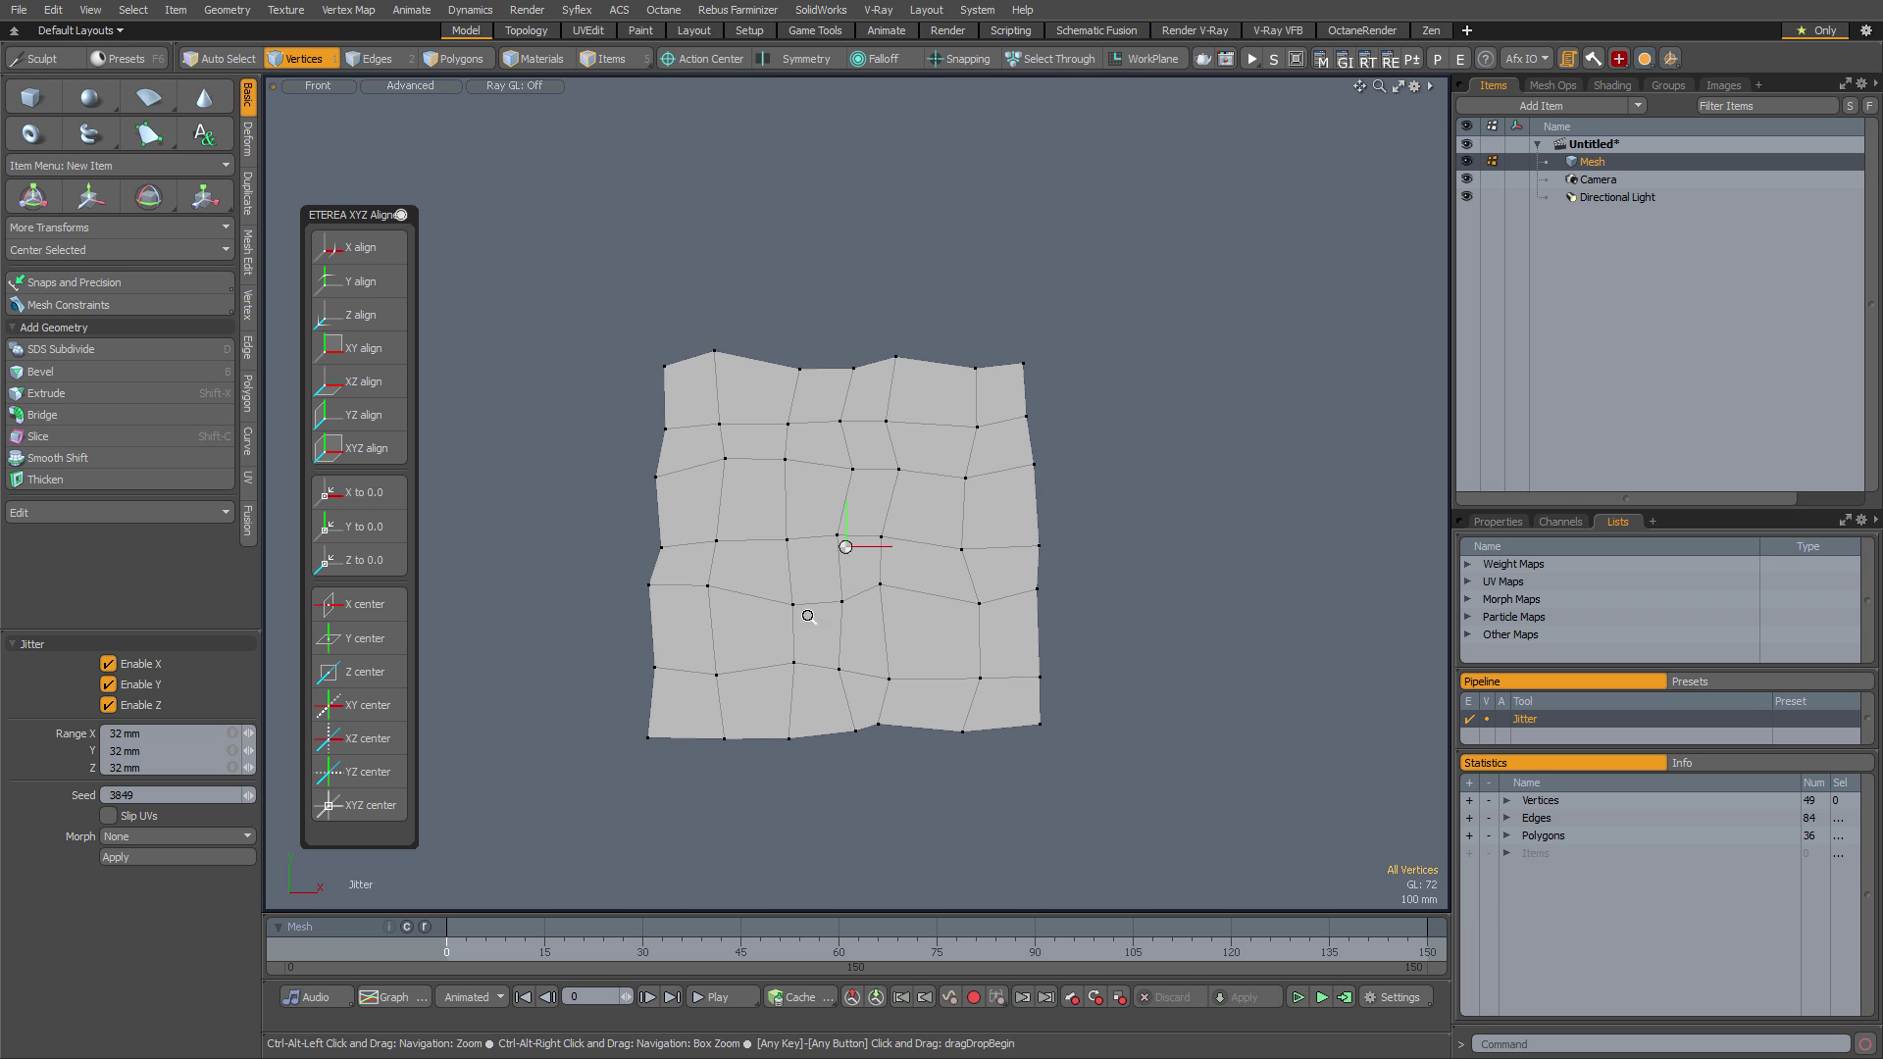
Select all polygons of the mesh and move them up and to the right, away from the origin
key("ctrl+2")
key("3")
left_click(910, 624)
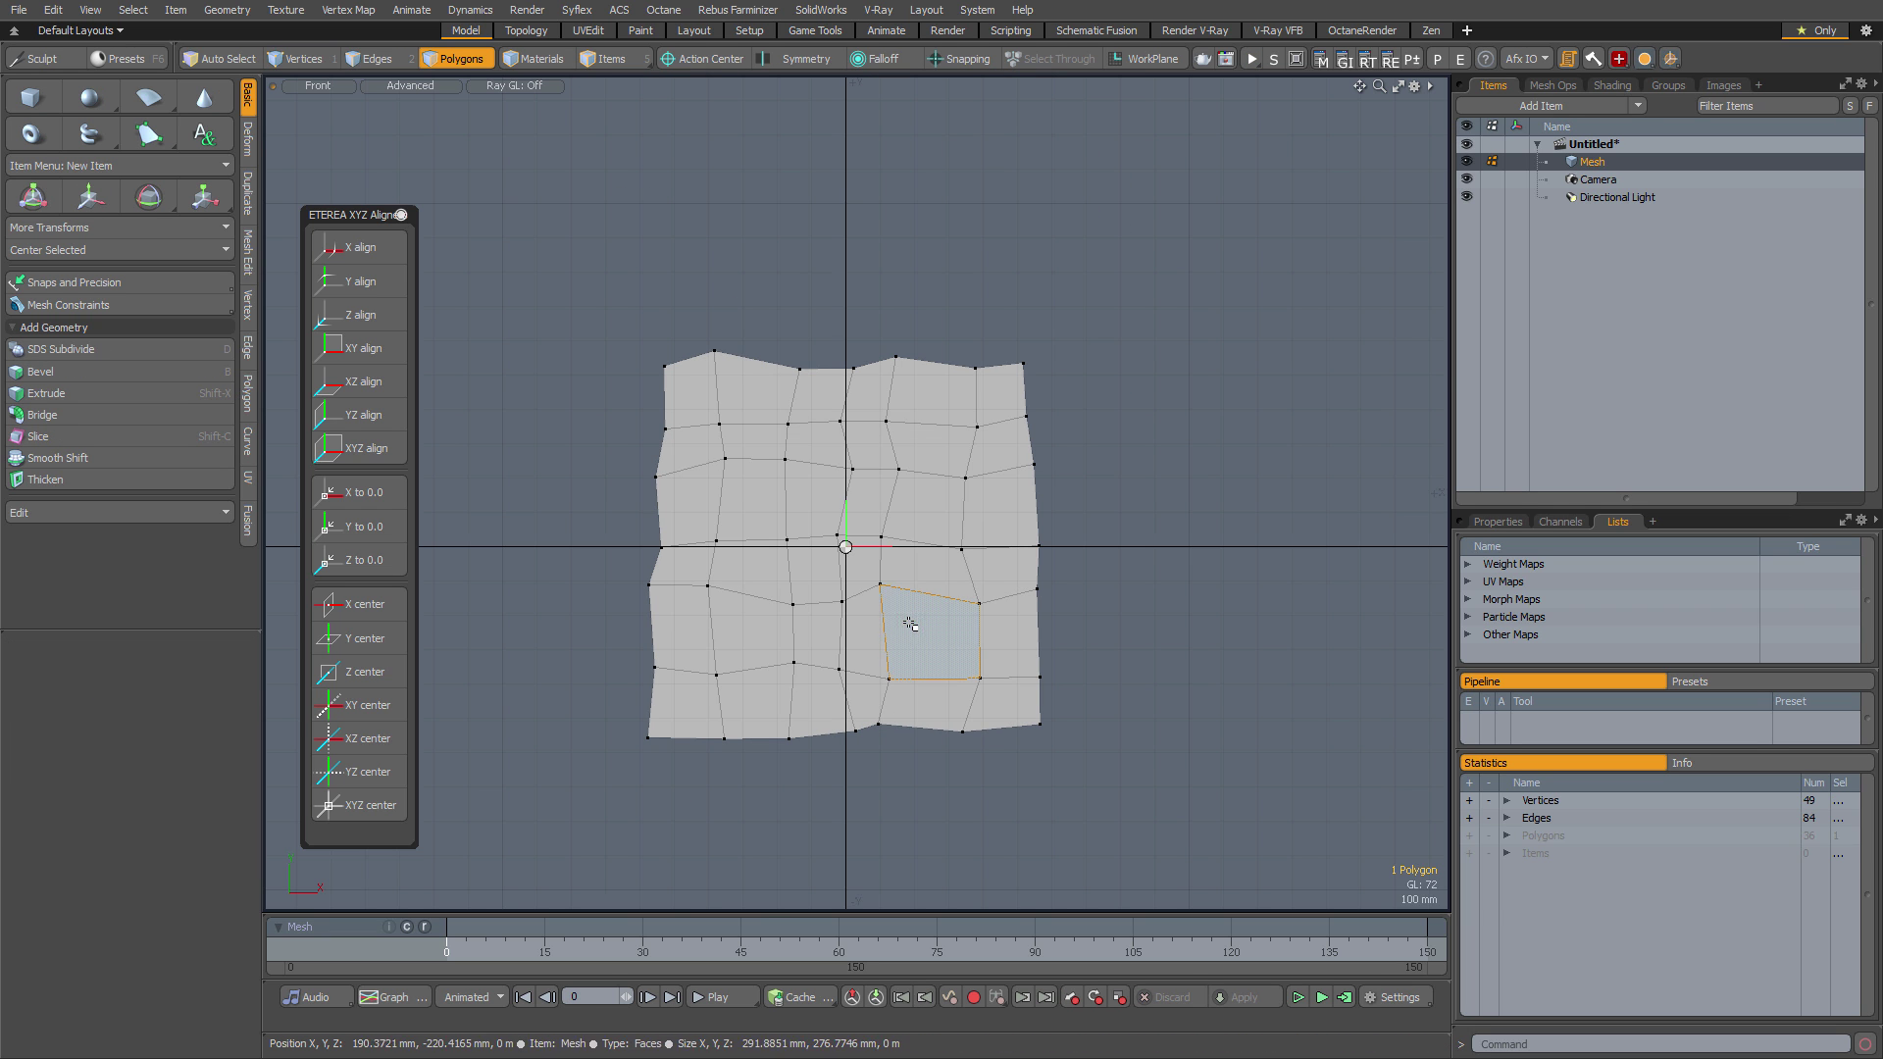
double_click(911, 624)
key("w")
left_click_drag(568, 737, 1170, 365)
key("q")
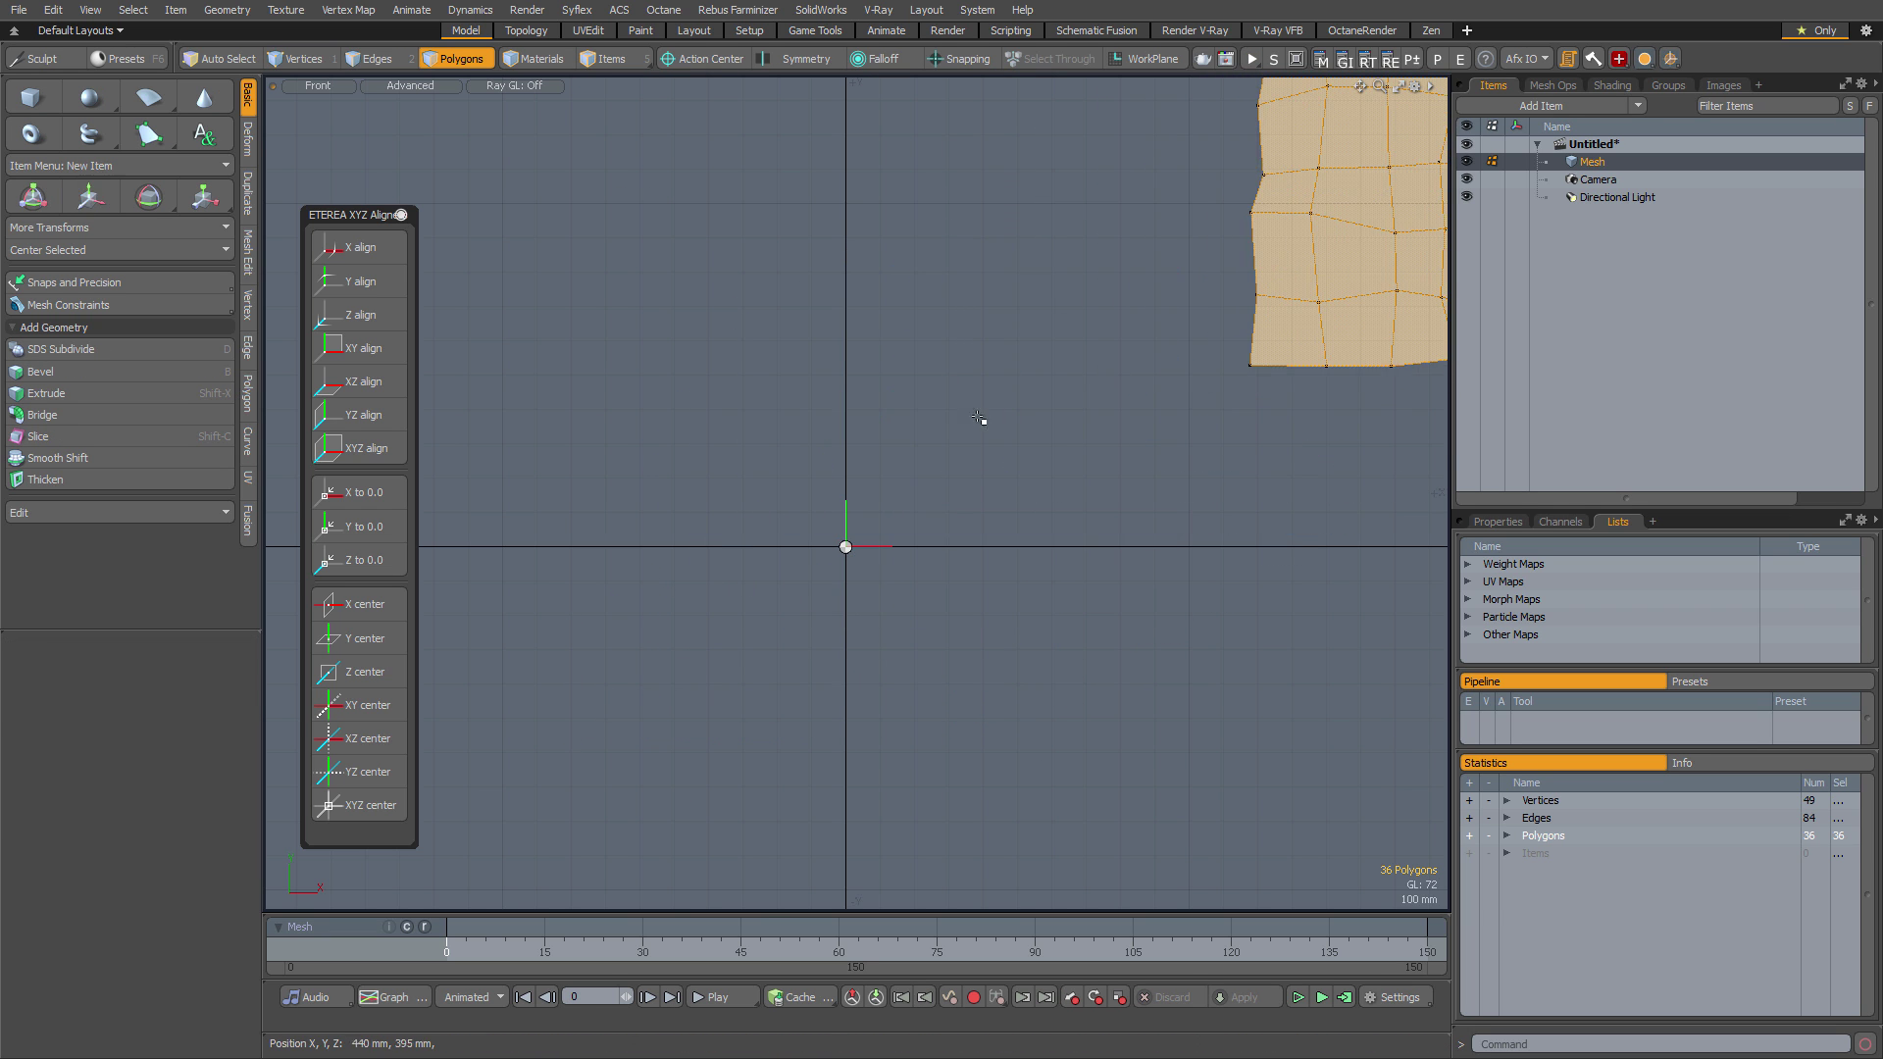
left_click_drag(978, 417, 834, 523, "ctrl+alt")
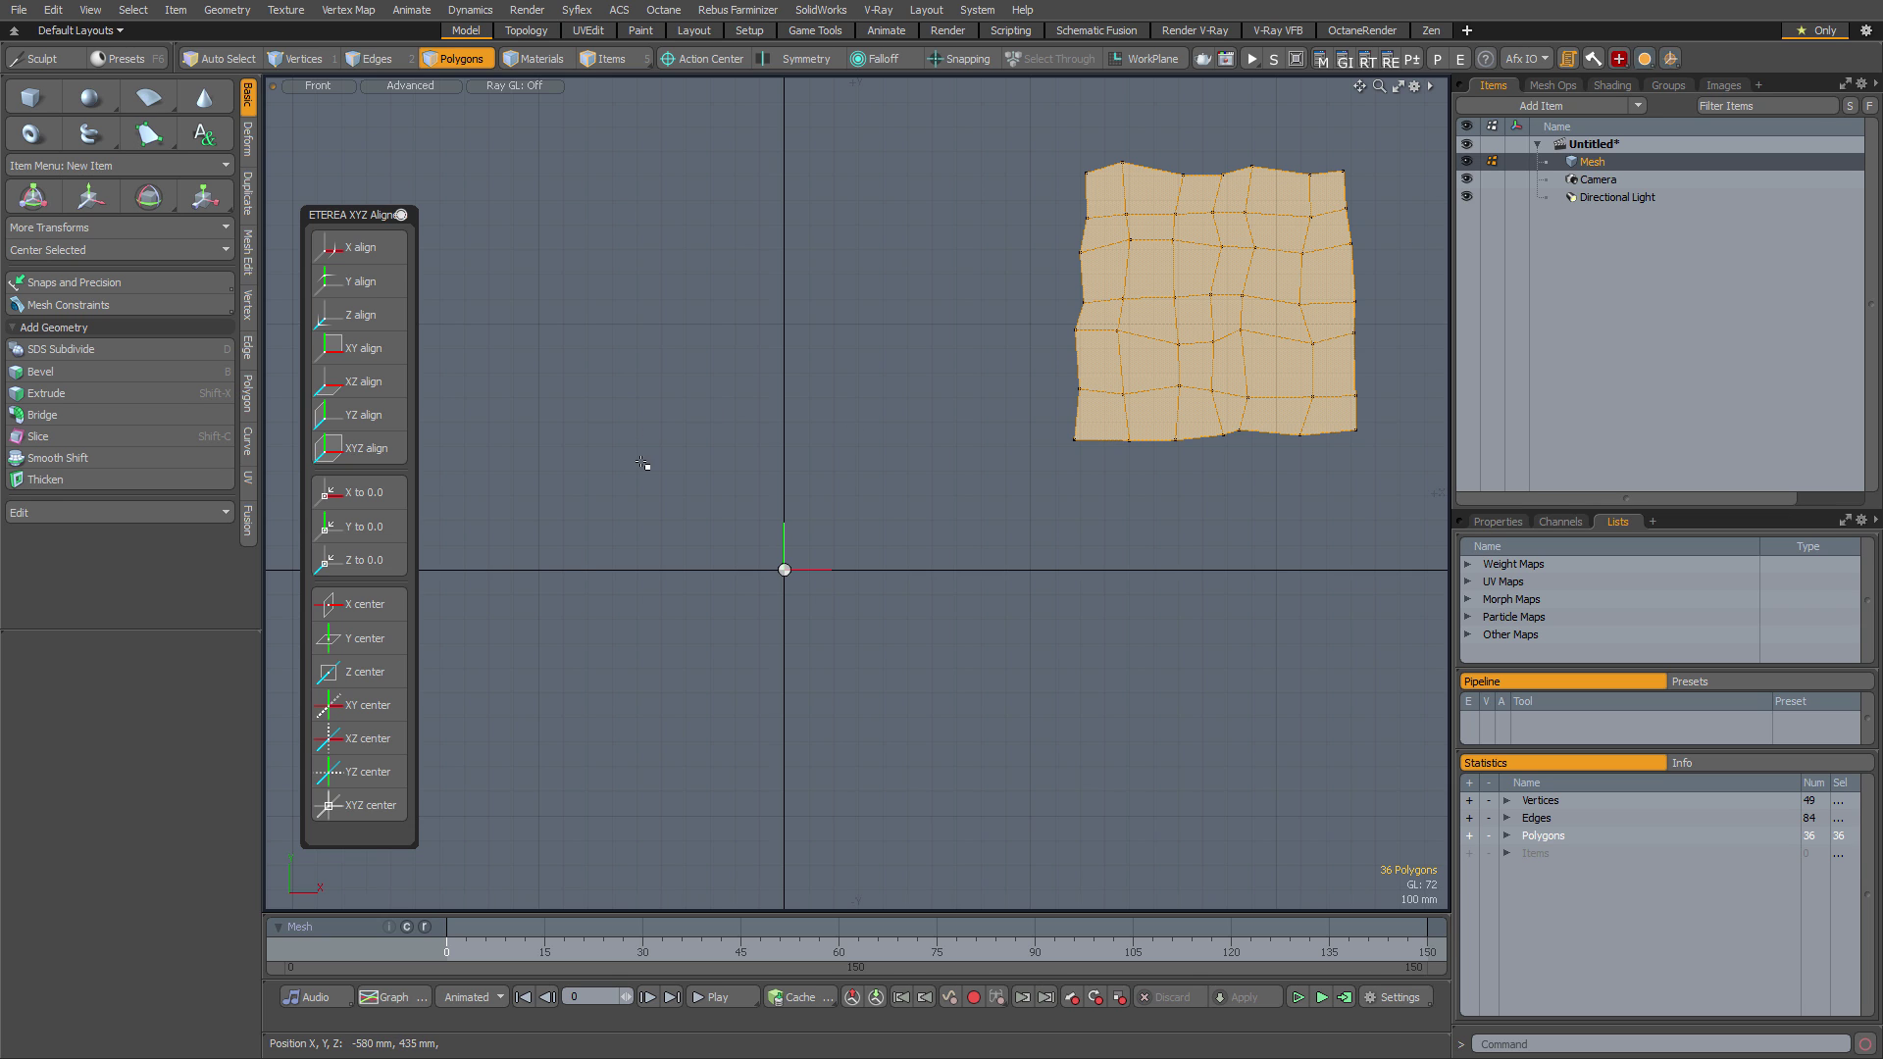
Bring the mesh back to the origin with X center followed by Y center
left_click(361, 604)
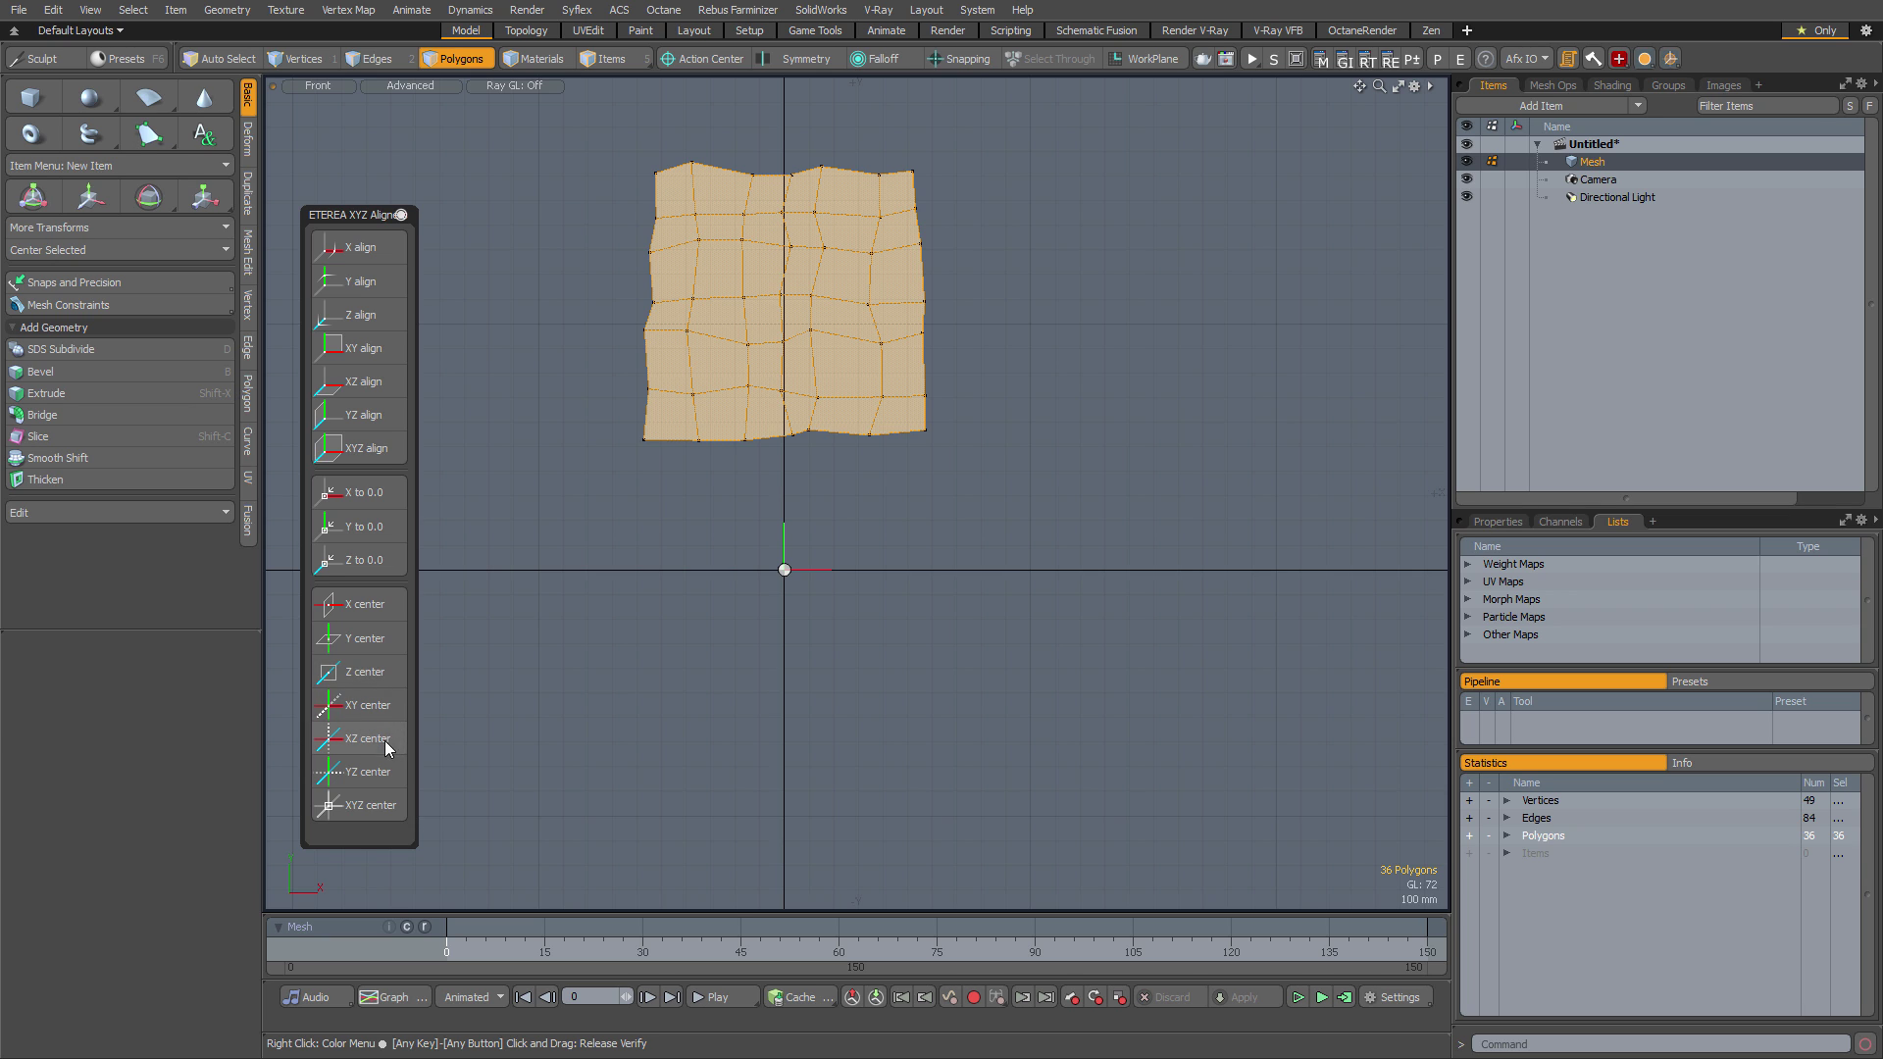
left_click(370, 642)
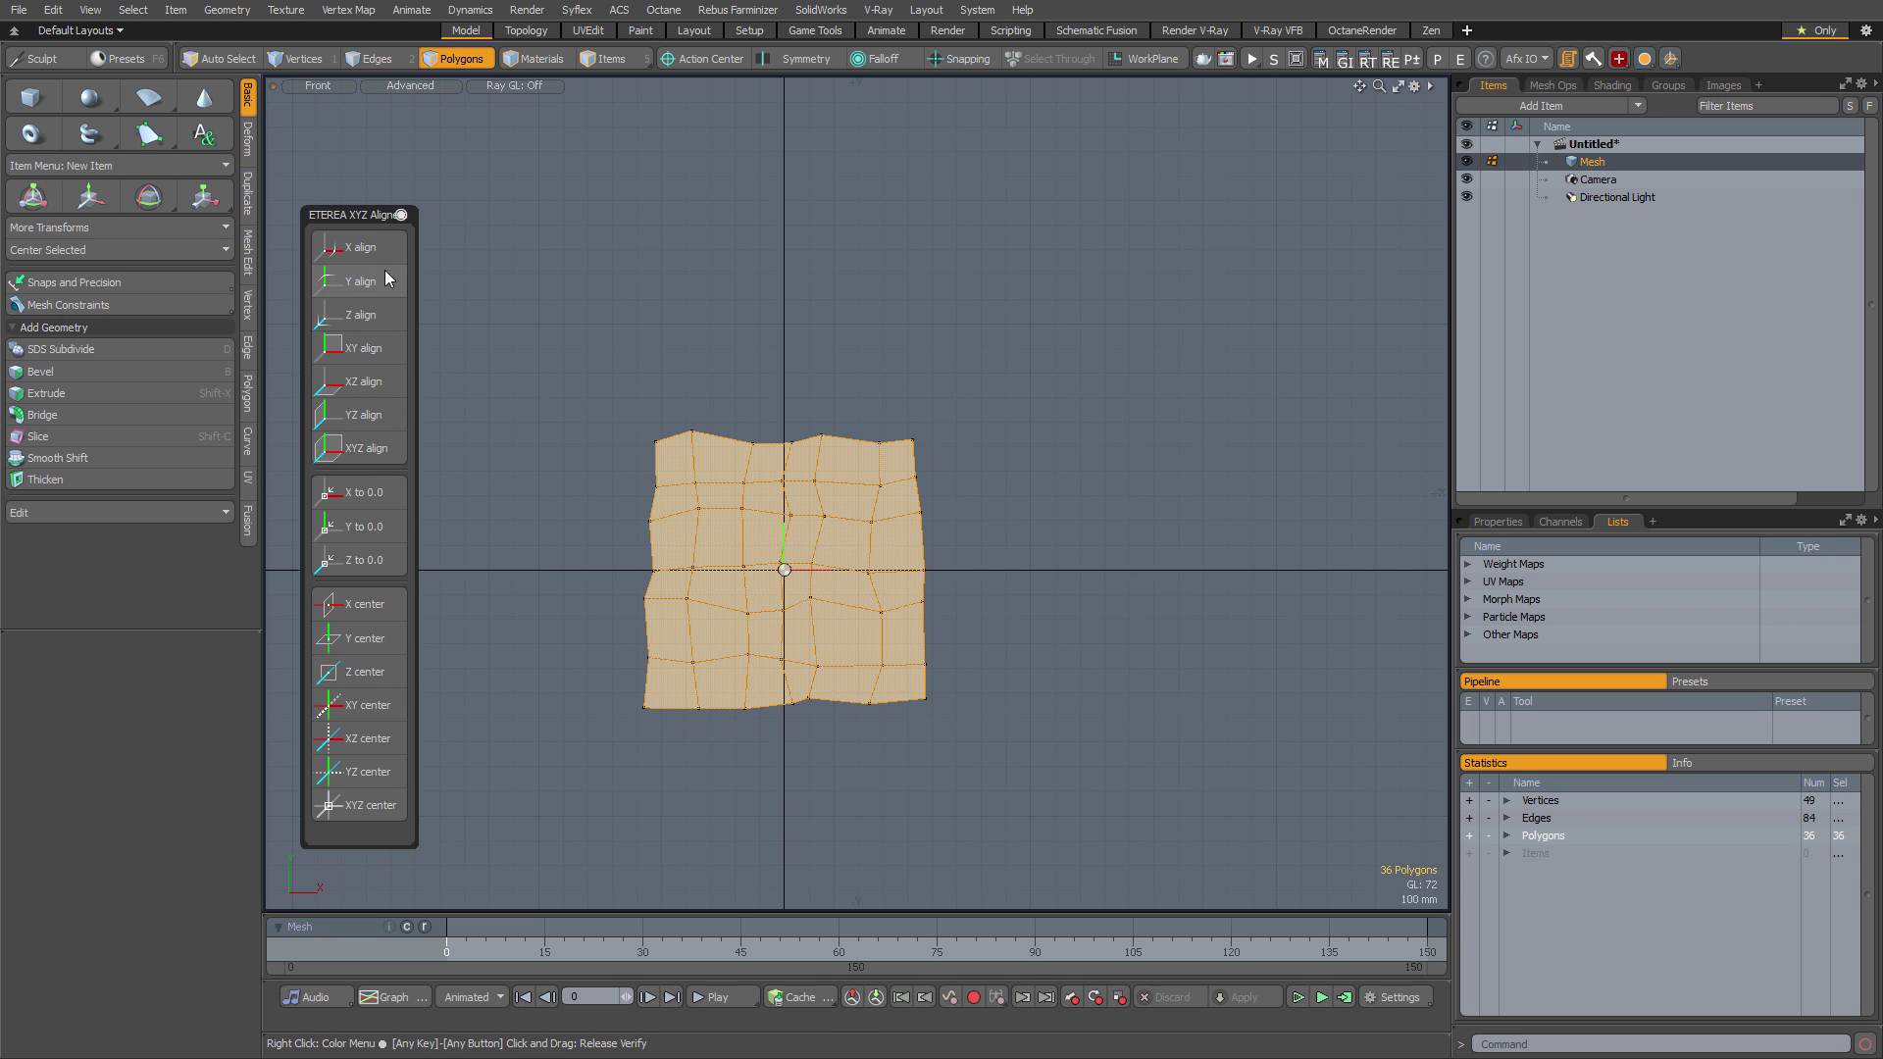
left_click(622, 382)
In vertex mode, align the mesh's top row of vertices to its highest point and the bottom row to its lowest point
right_click_drag(561, 335, 989, 481)
key("1")
right_click_drag(976, 394, 588, 461)
left_click(1108, 428)
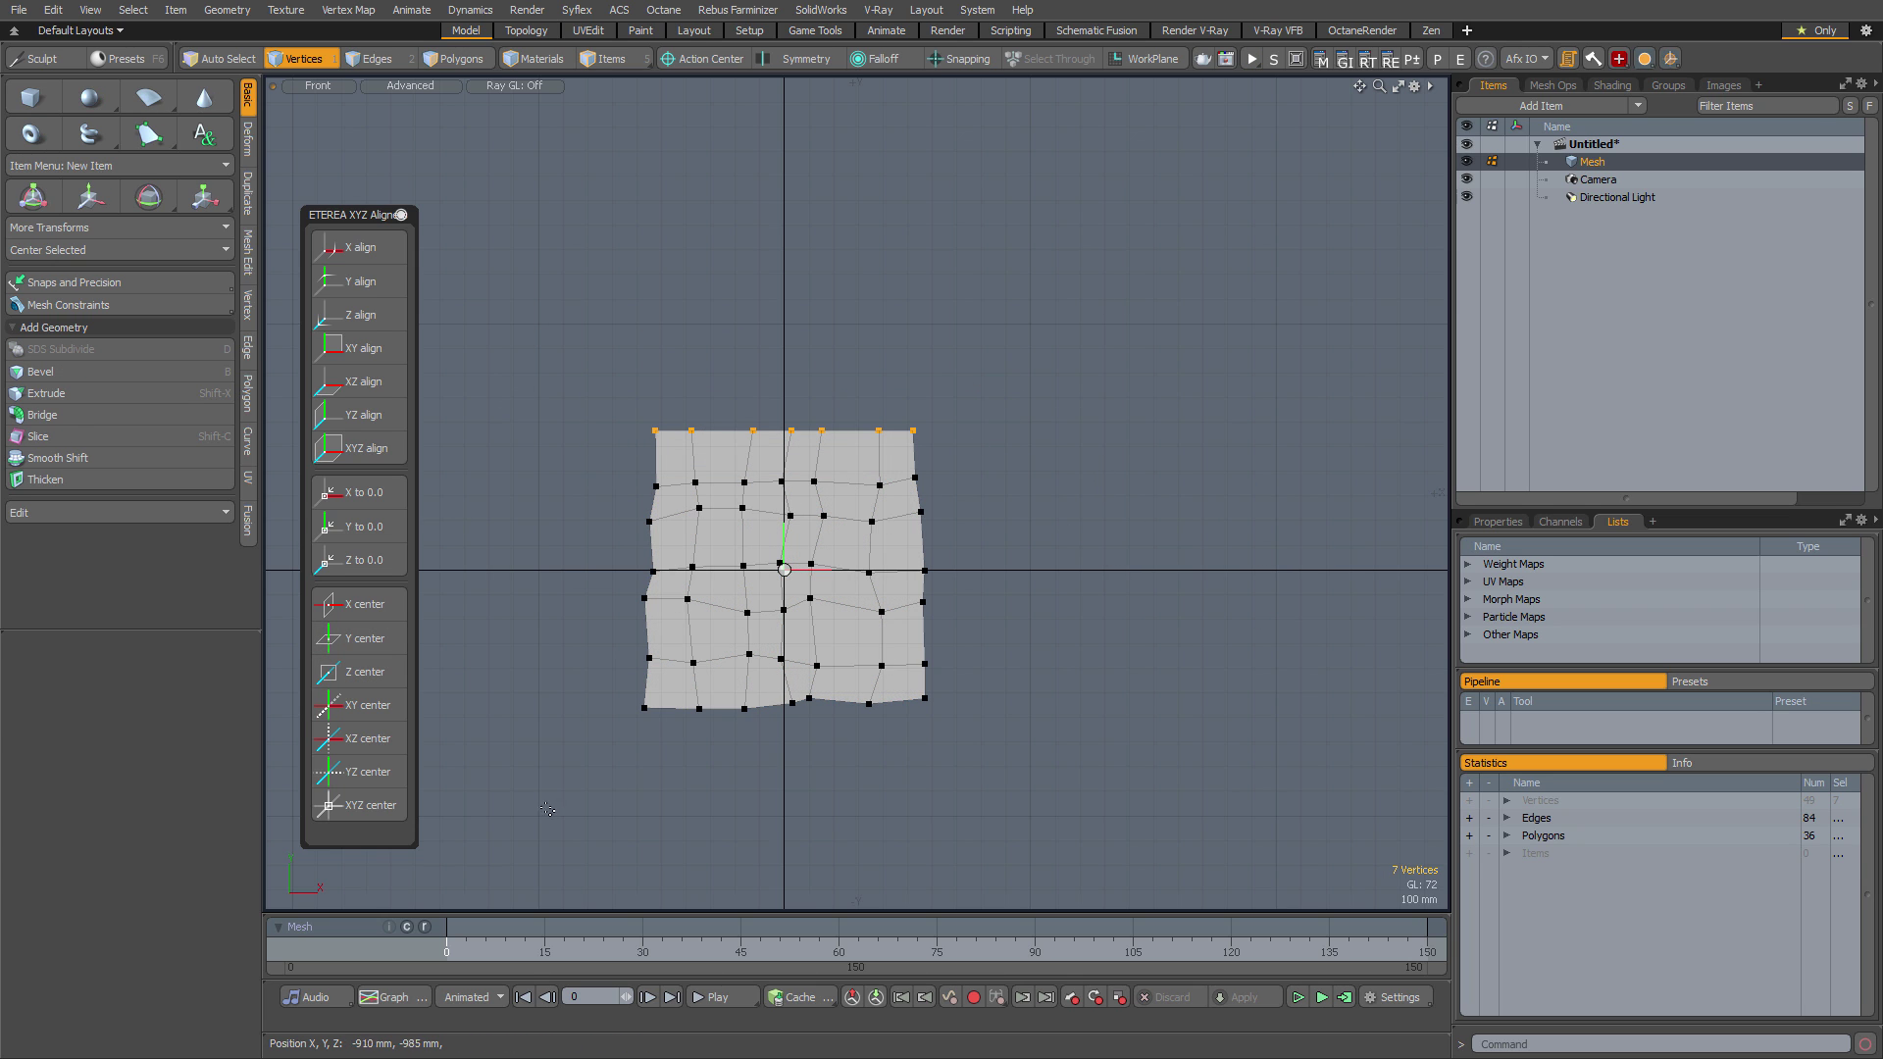
right_click_drag(545, 806, 993, 667)
key("ctrl+space")
left_click(1017, 892)
key("a")
left_click(879, 840)
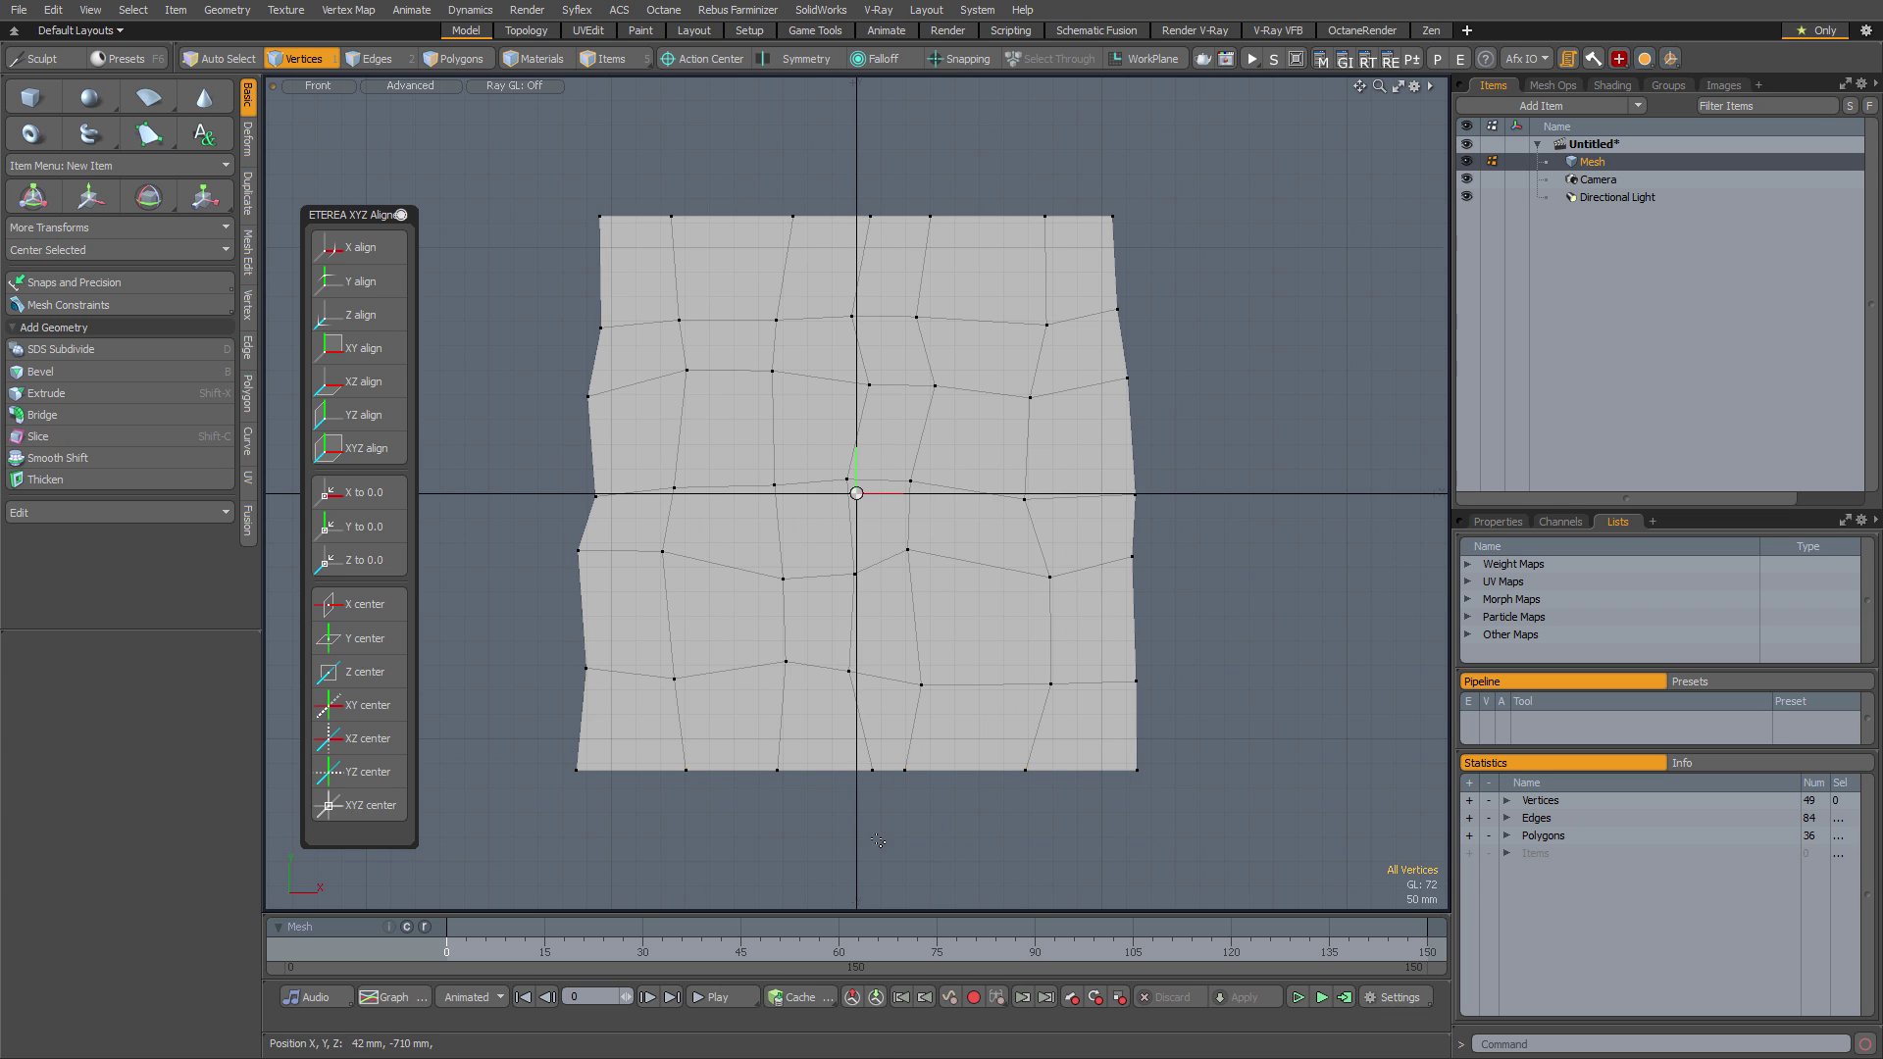
Open the Eterea Straight Aligners palette and place it beside the XYZ aligners palette
key("ctrl")
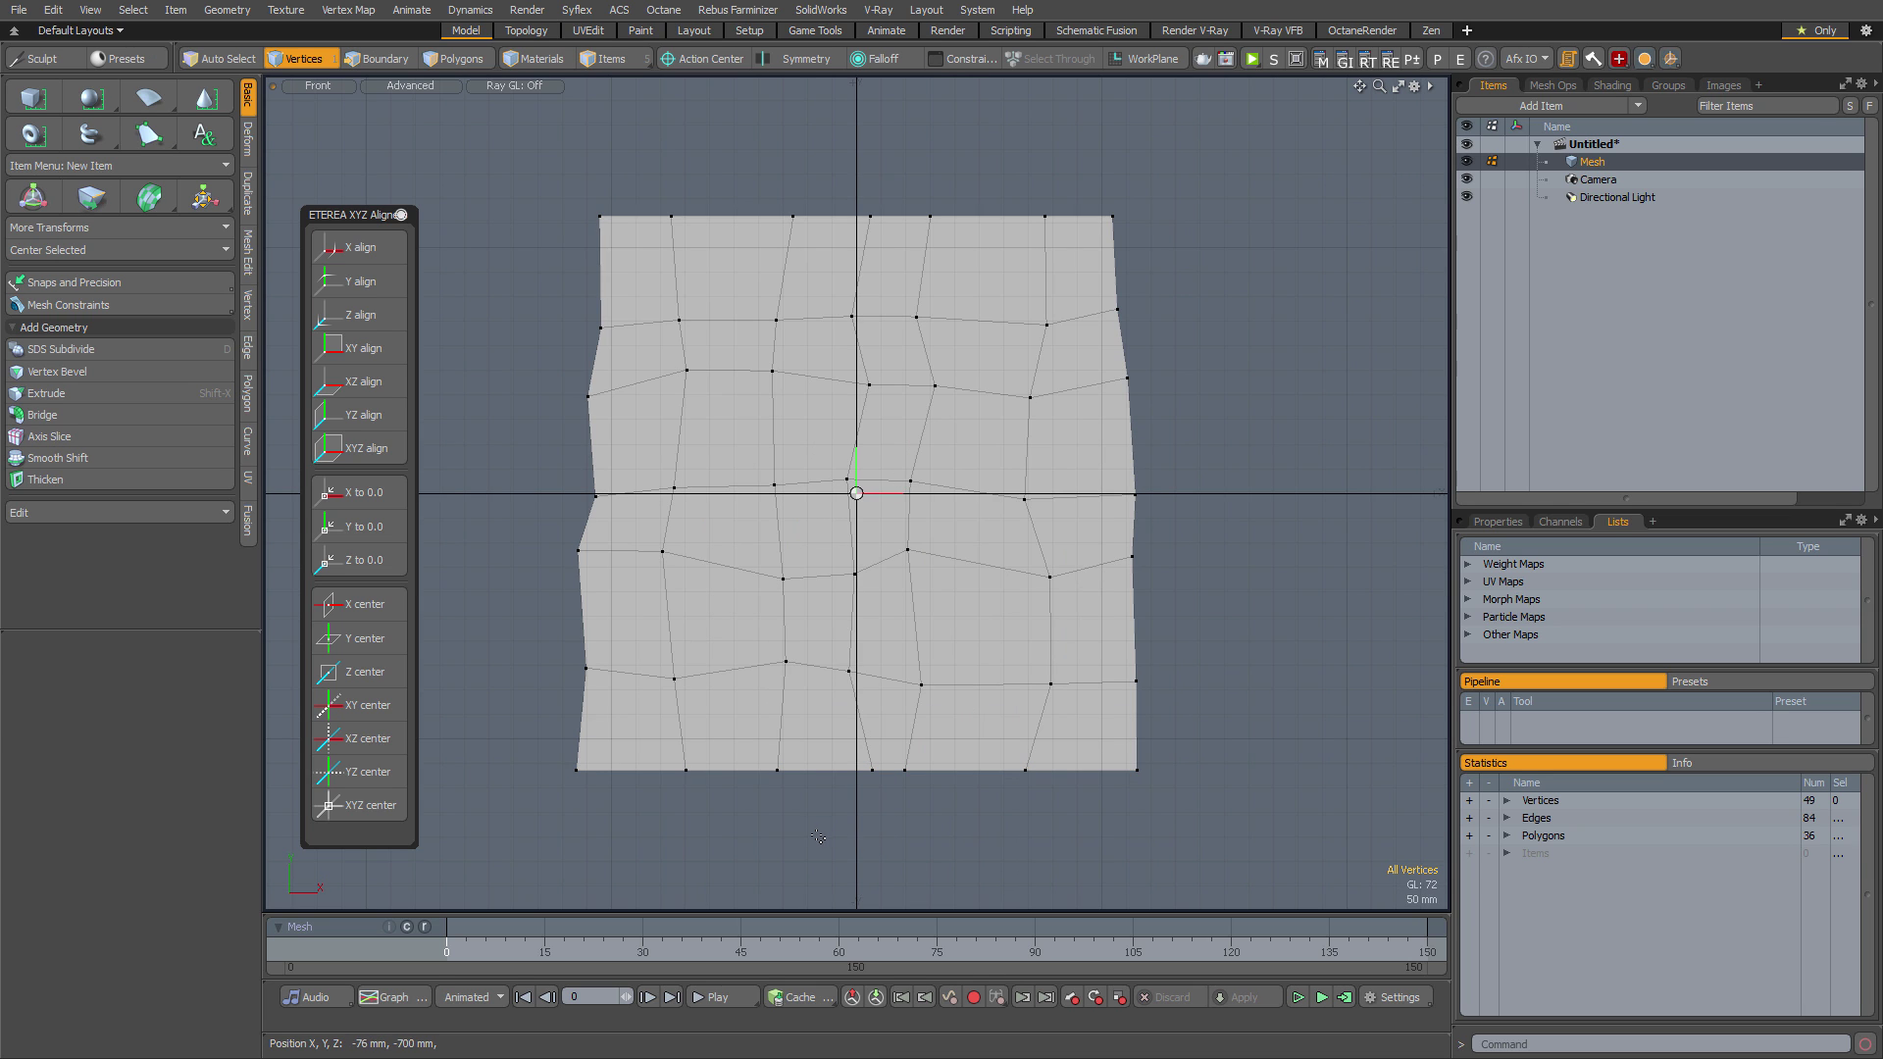
key("ctrl+space")
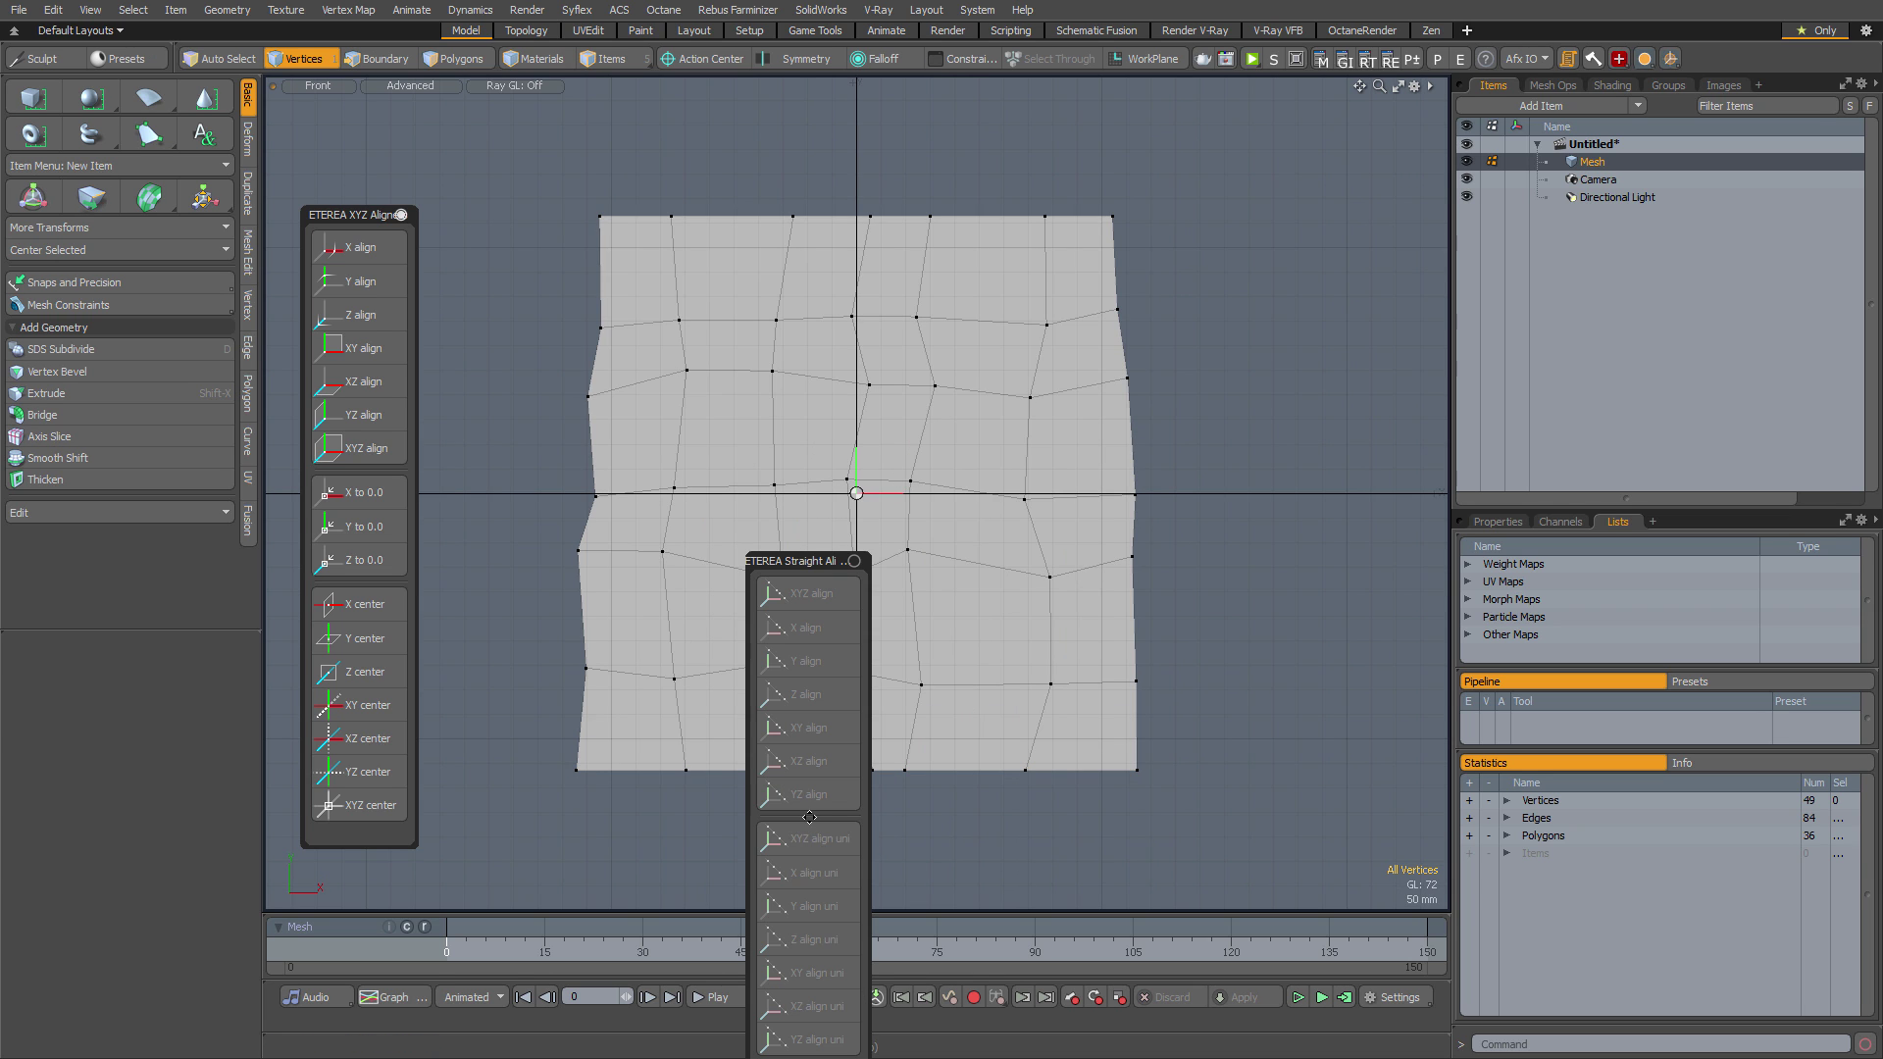
left_click_drag(814, 561, 525, 215)
left_click(534, 215)
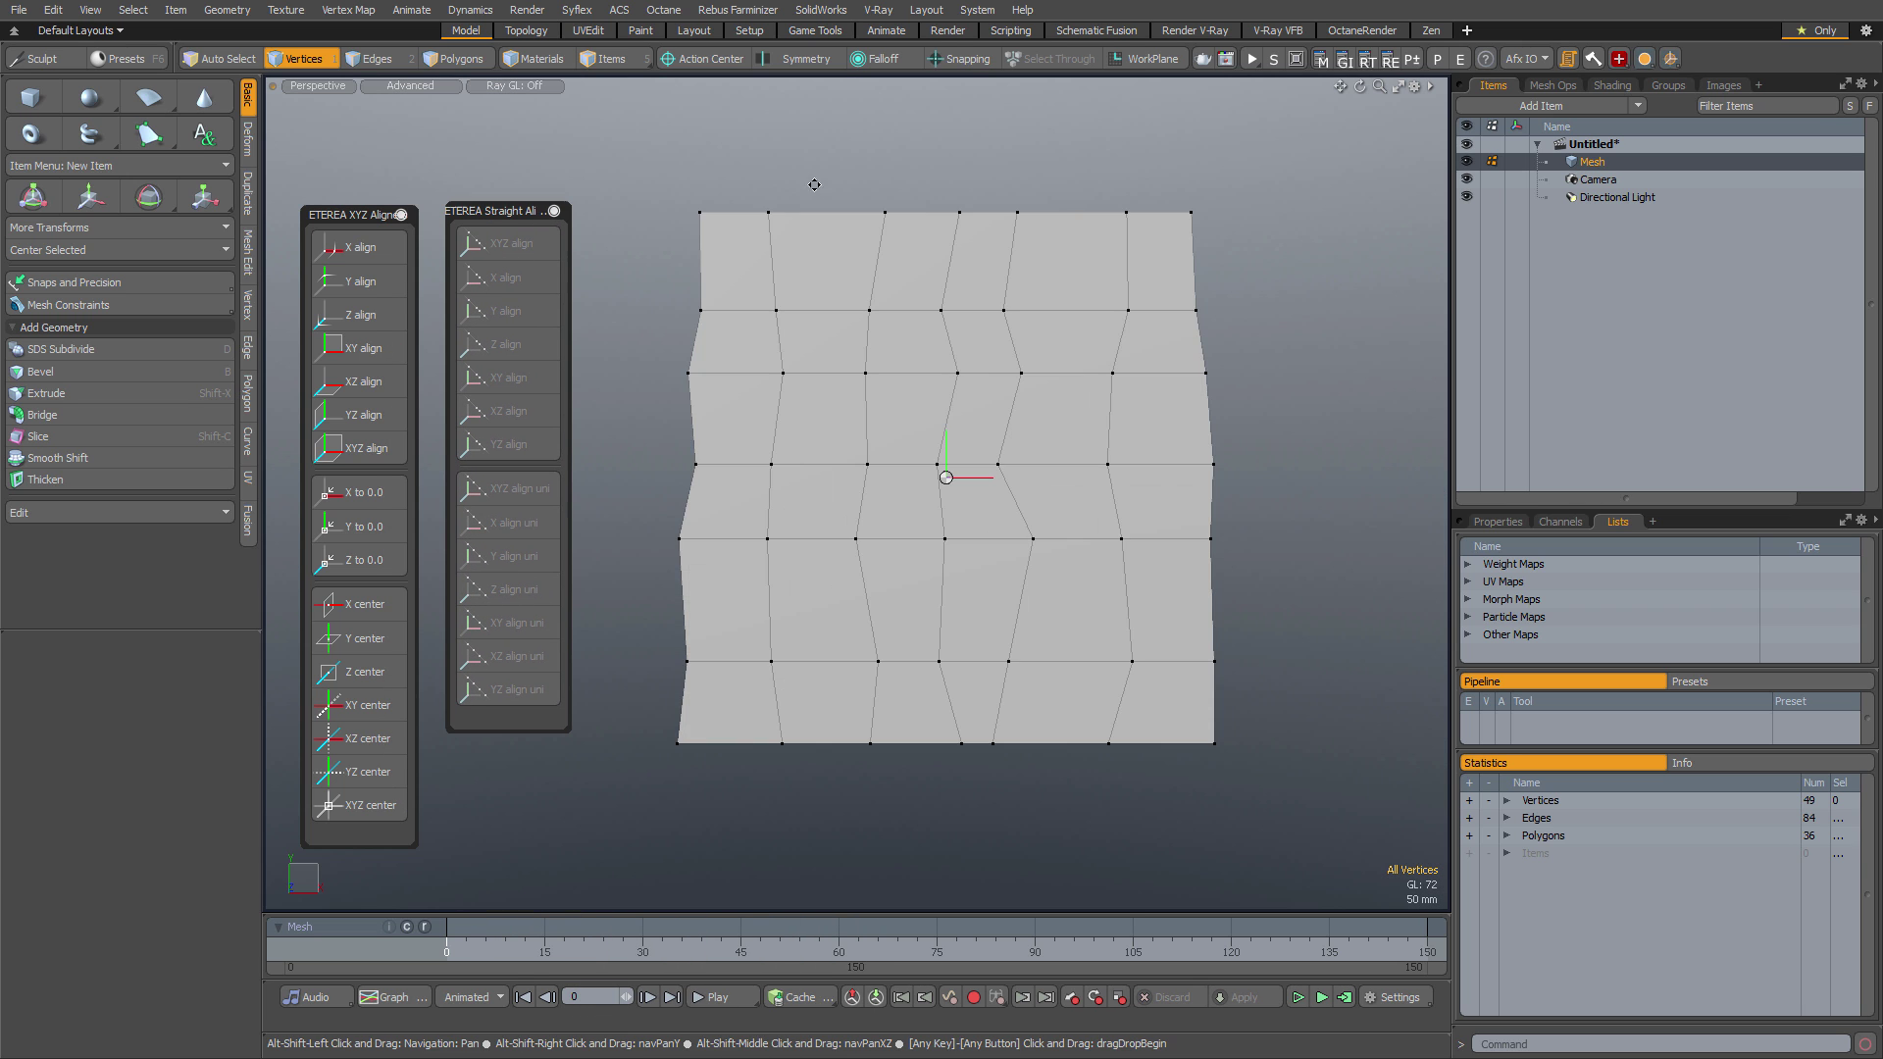
In the perspective view, raise the middle vertex of the mesh's top edge by 485 mm to form a peak
left_click_drag(820, 187, 802, 226, "alt+shift")
left_click_drag(875, 218, 876, 281, "ctrl+alt")
left_click_drag(876, 282, 1003, 261, "alt+shift")
left_click_drag(1003, 261, 974, 103, "ctrl+alt")
left_click(972, 345)
key("w")
left_click_drag(890, 237, 895, 296, "alt+shift")
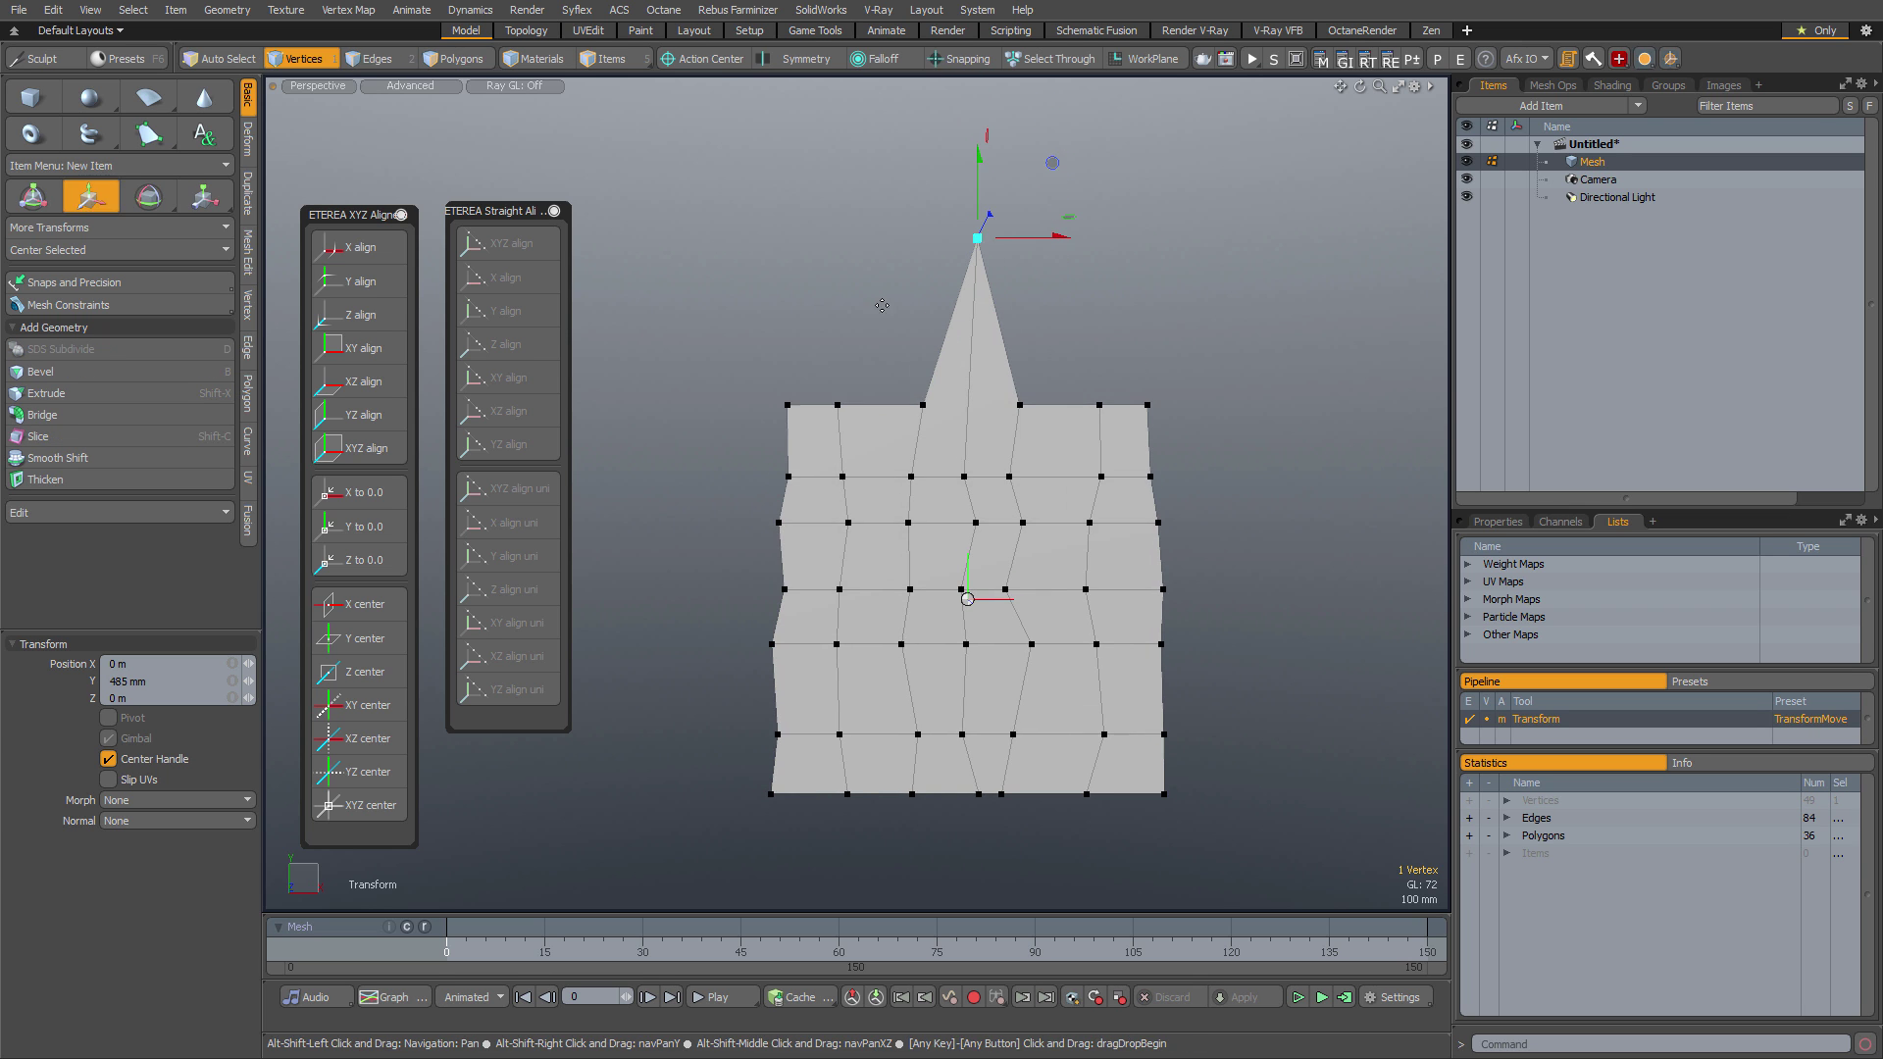
key("space")
left_click(775, 371)
Straighten the top edge's vertices from the left corner to the peak, and from the right corner to the peak, with the straight XY align
left_click(788, 404)
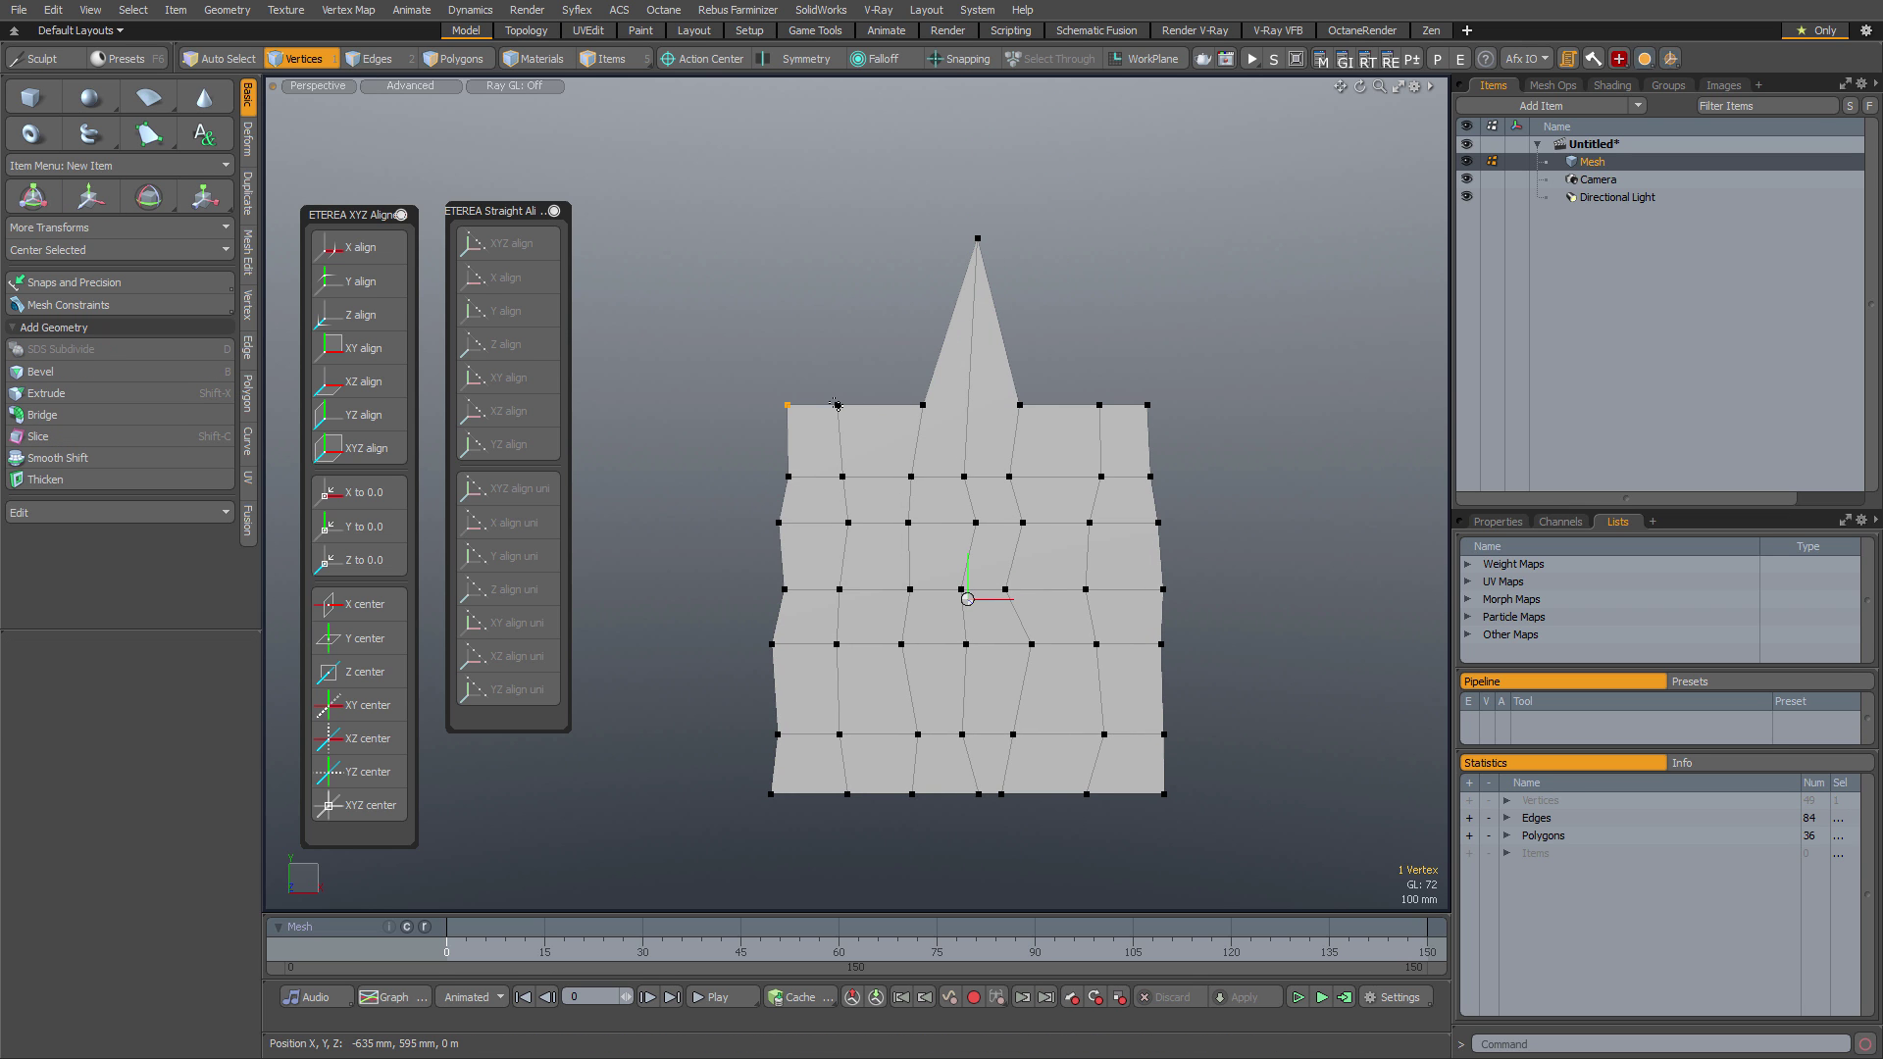
left_click(920, 405, "shift")
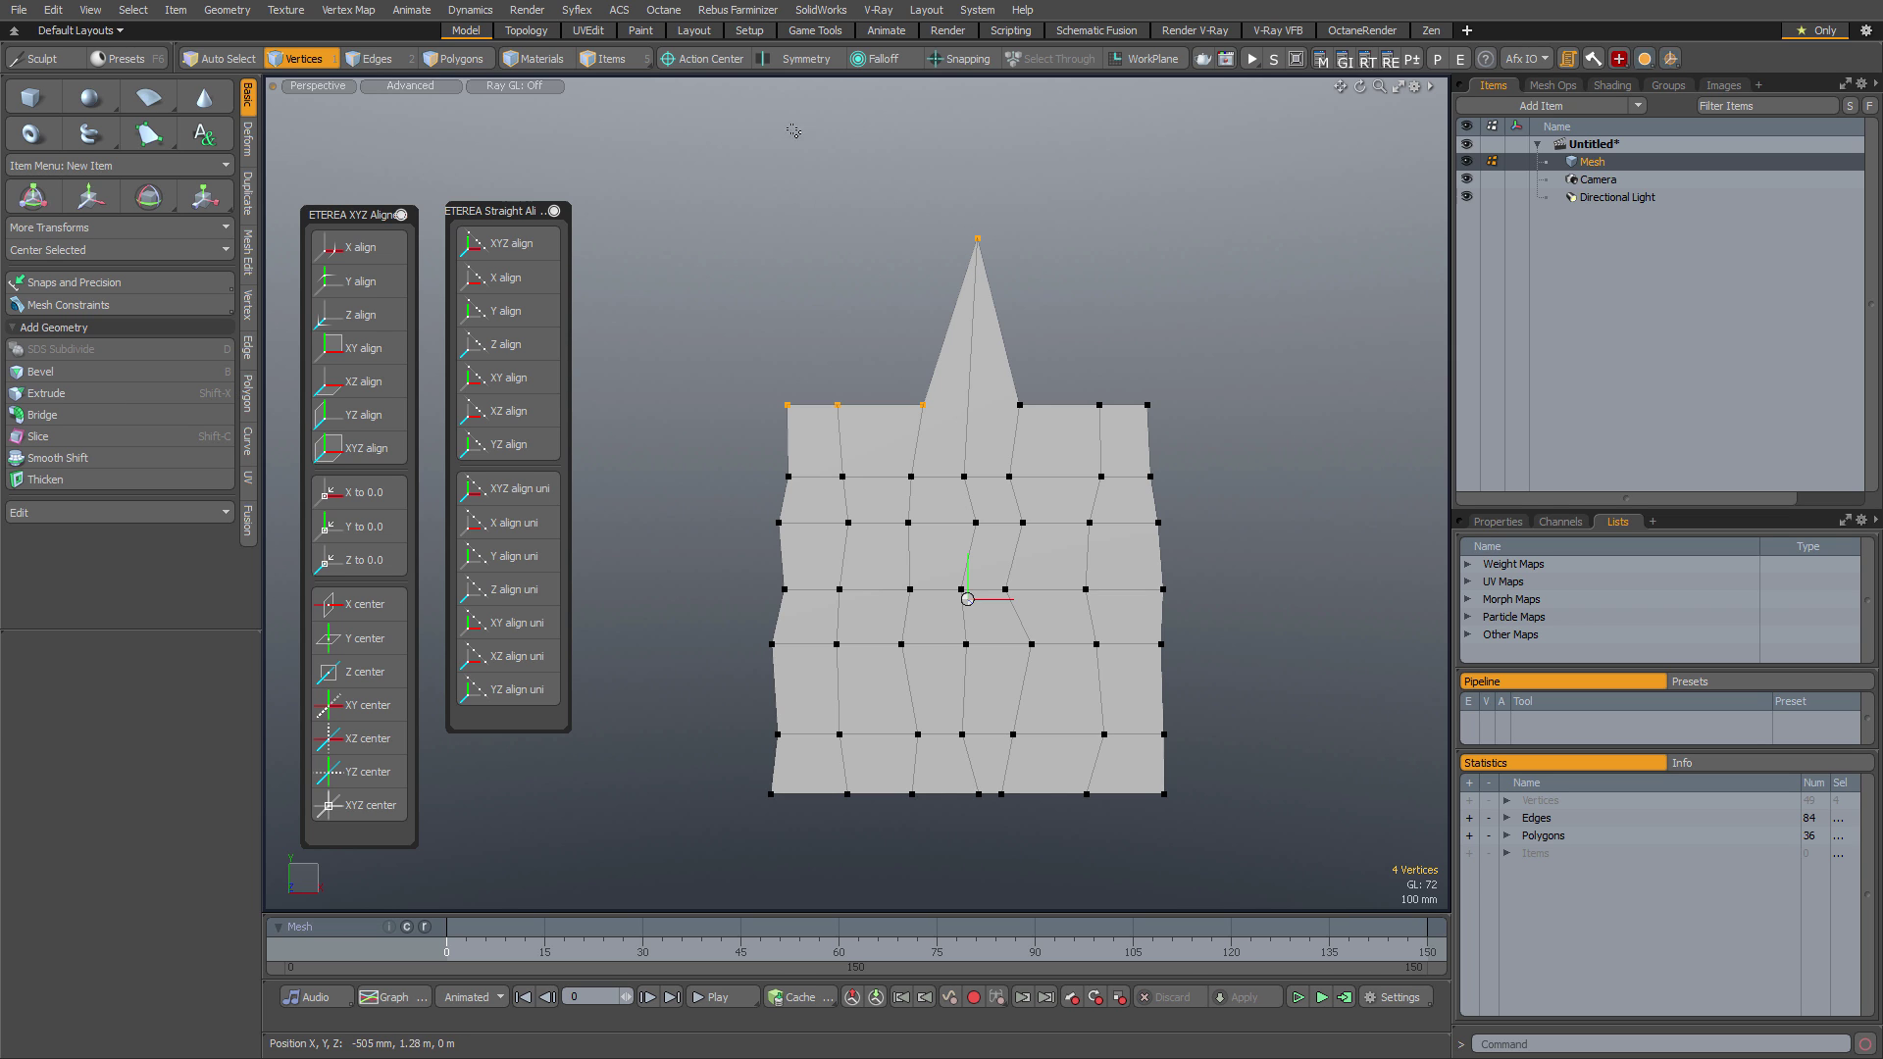
left_click(514, 391)
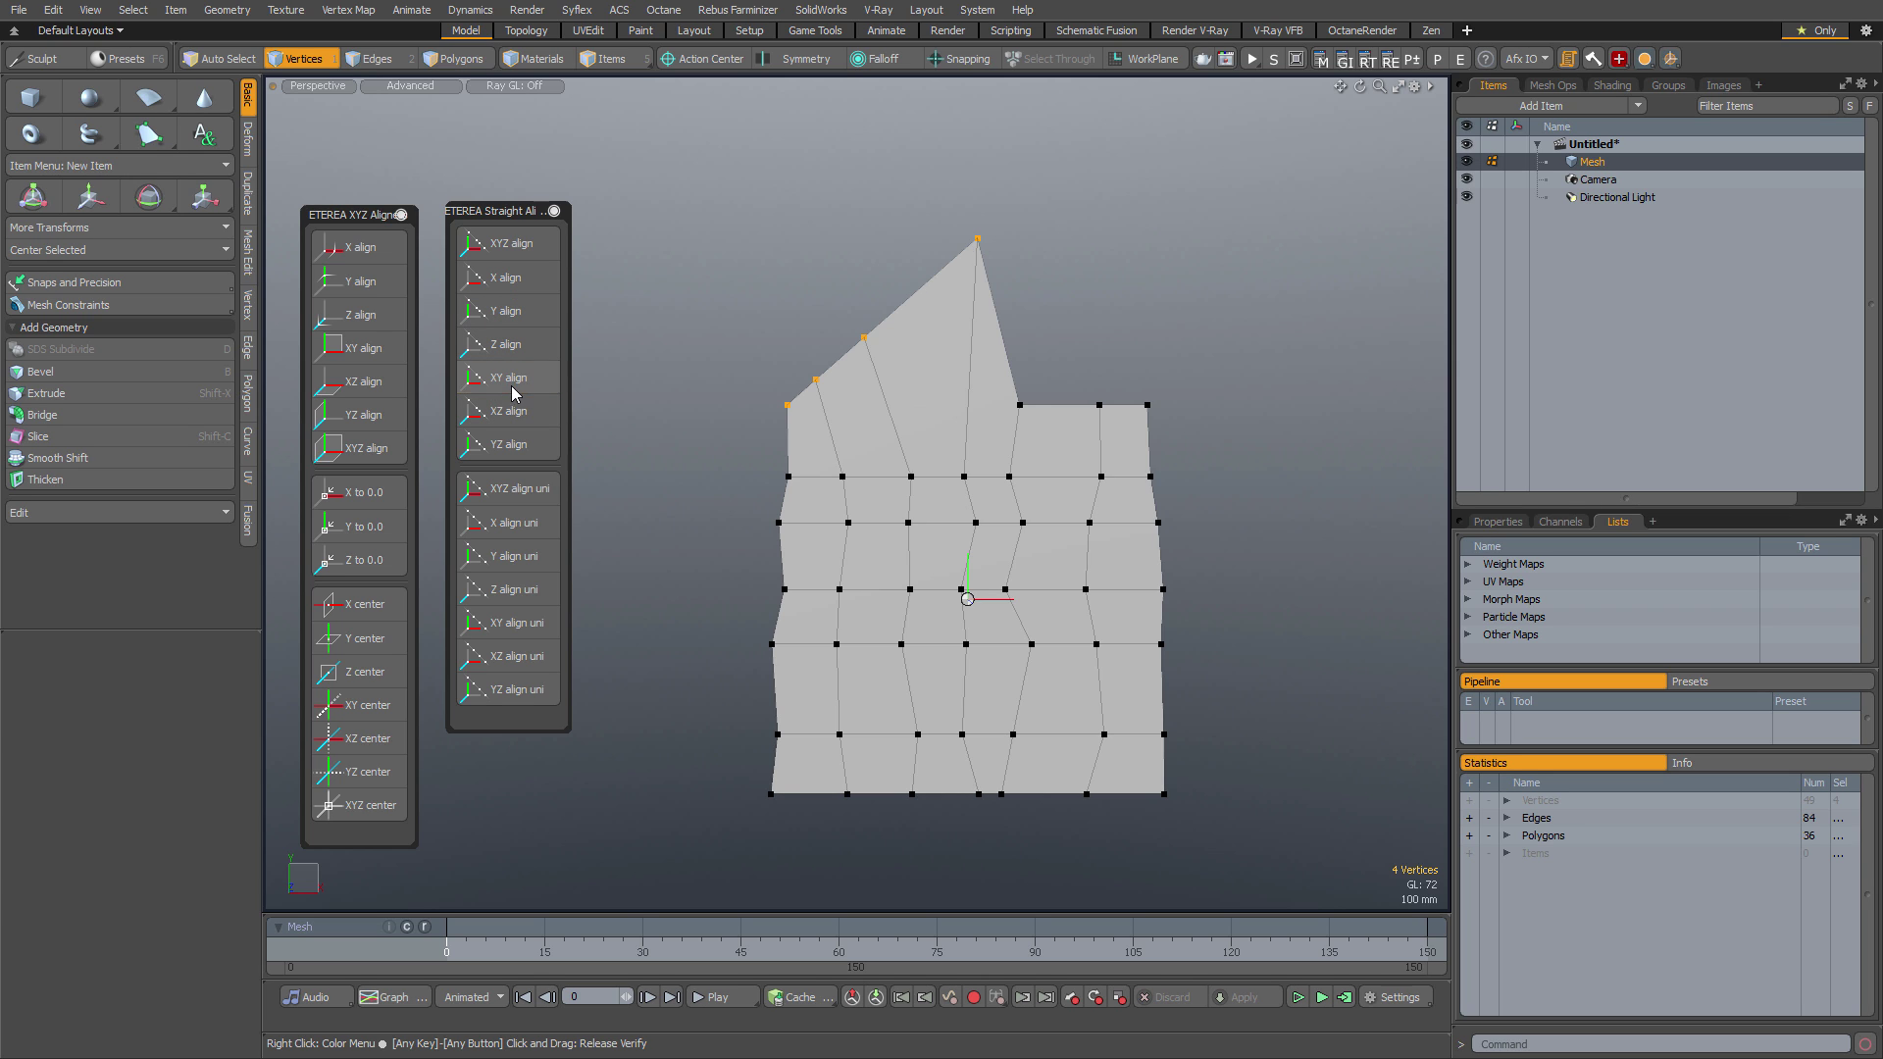
left_click(1144, 357)
mouse_move(1148, 404)
left_mouse_down()
mouse_move(1034, 403)
mouse_move(995, 253)
left_mouse_up()
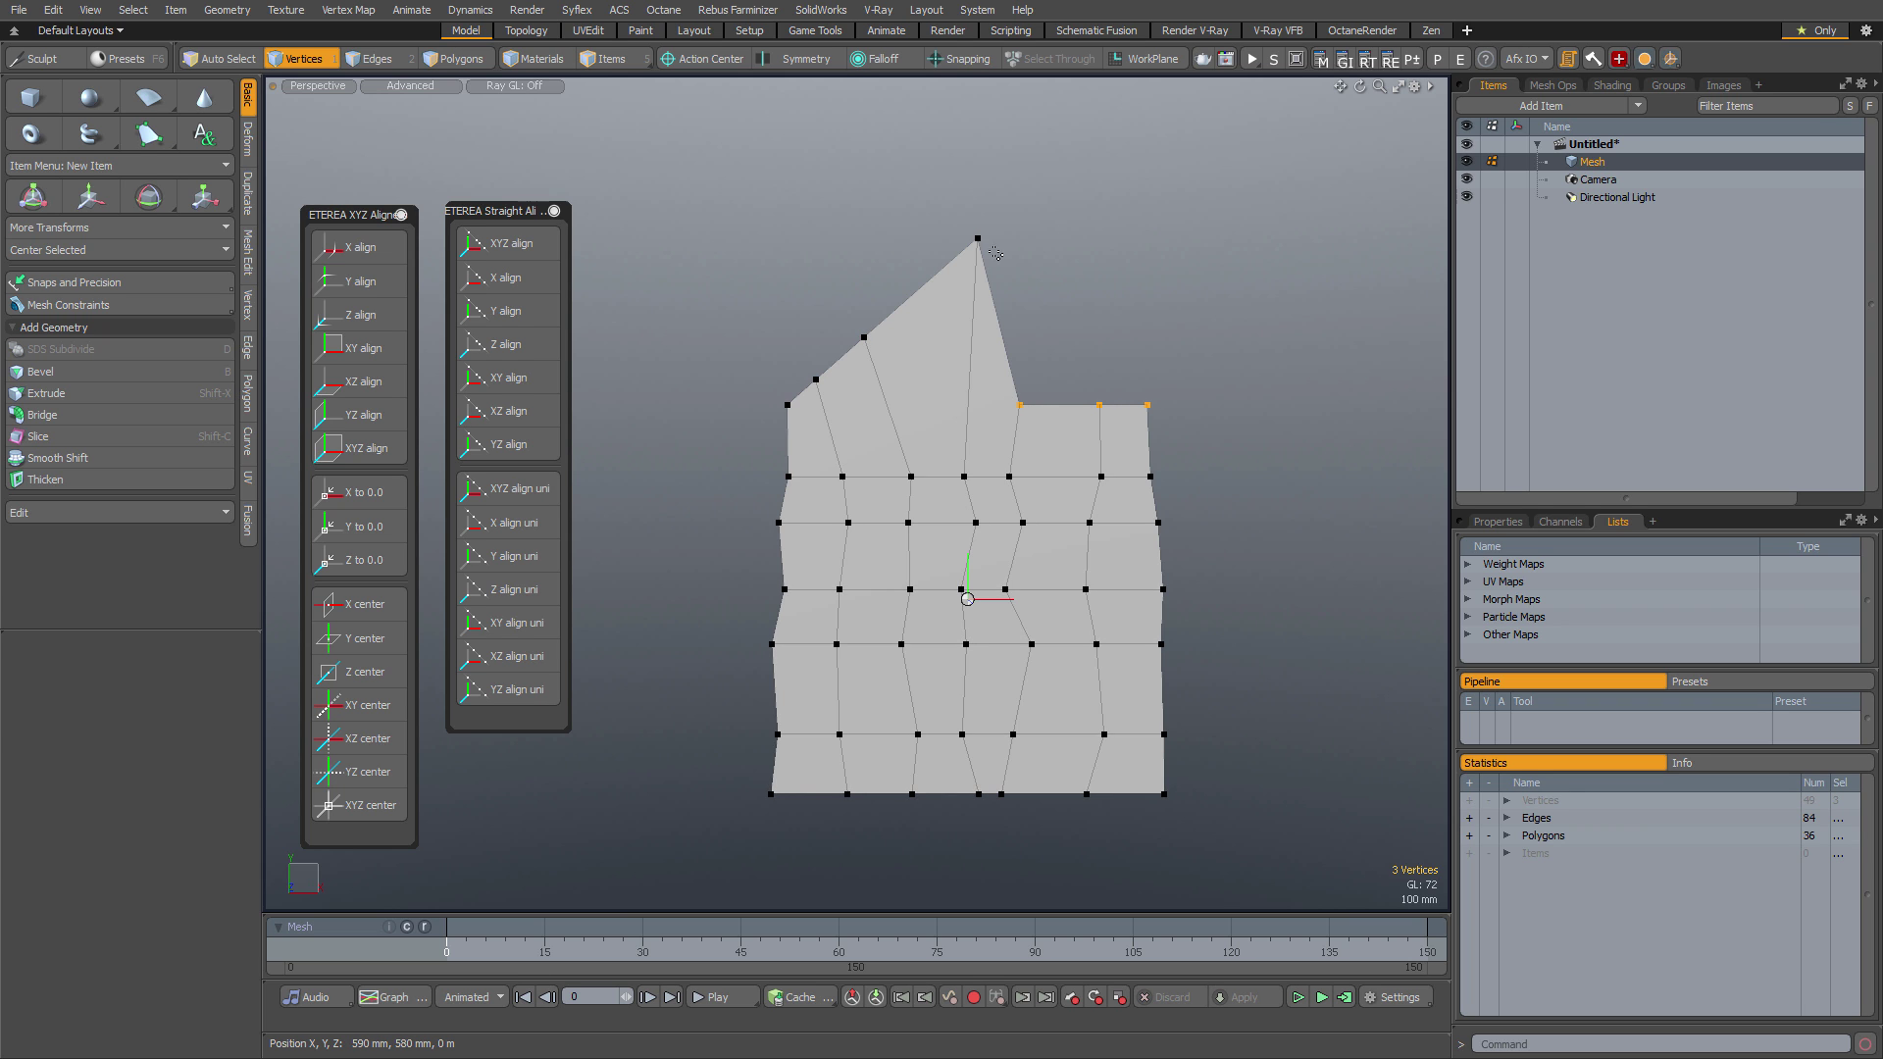
left_click(510, 381)
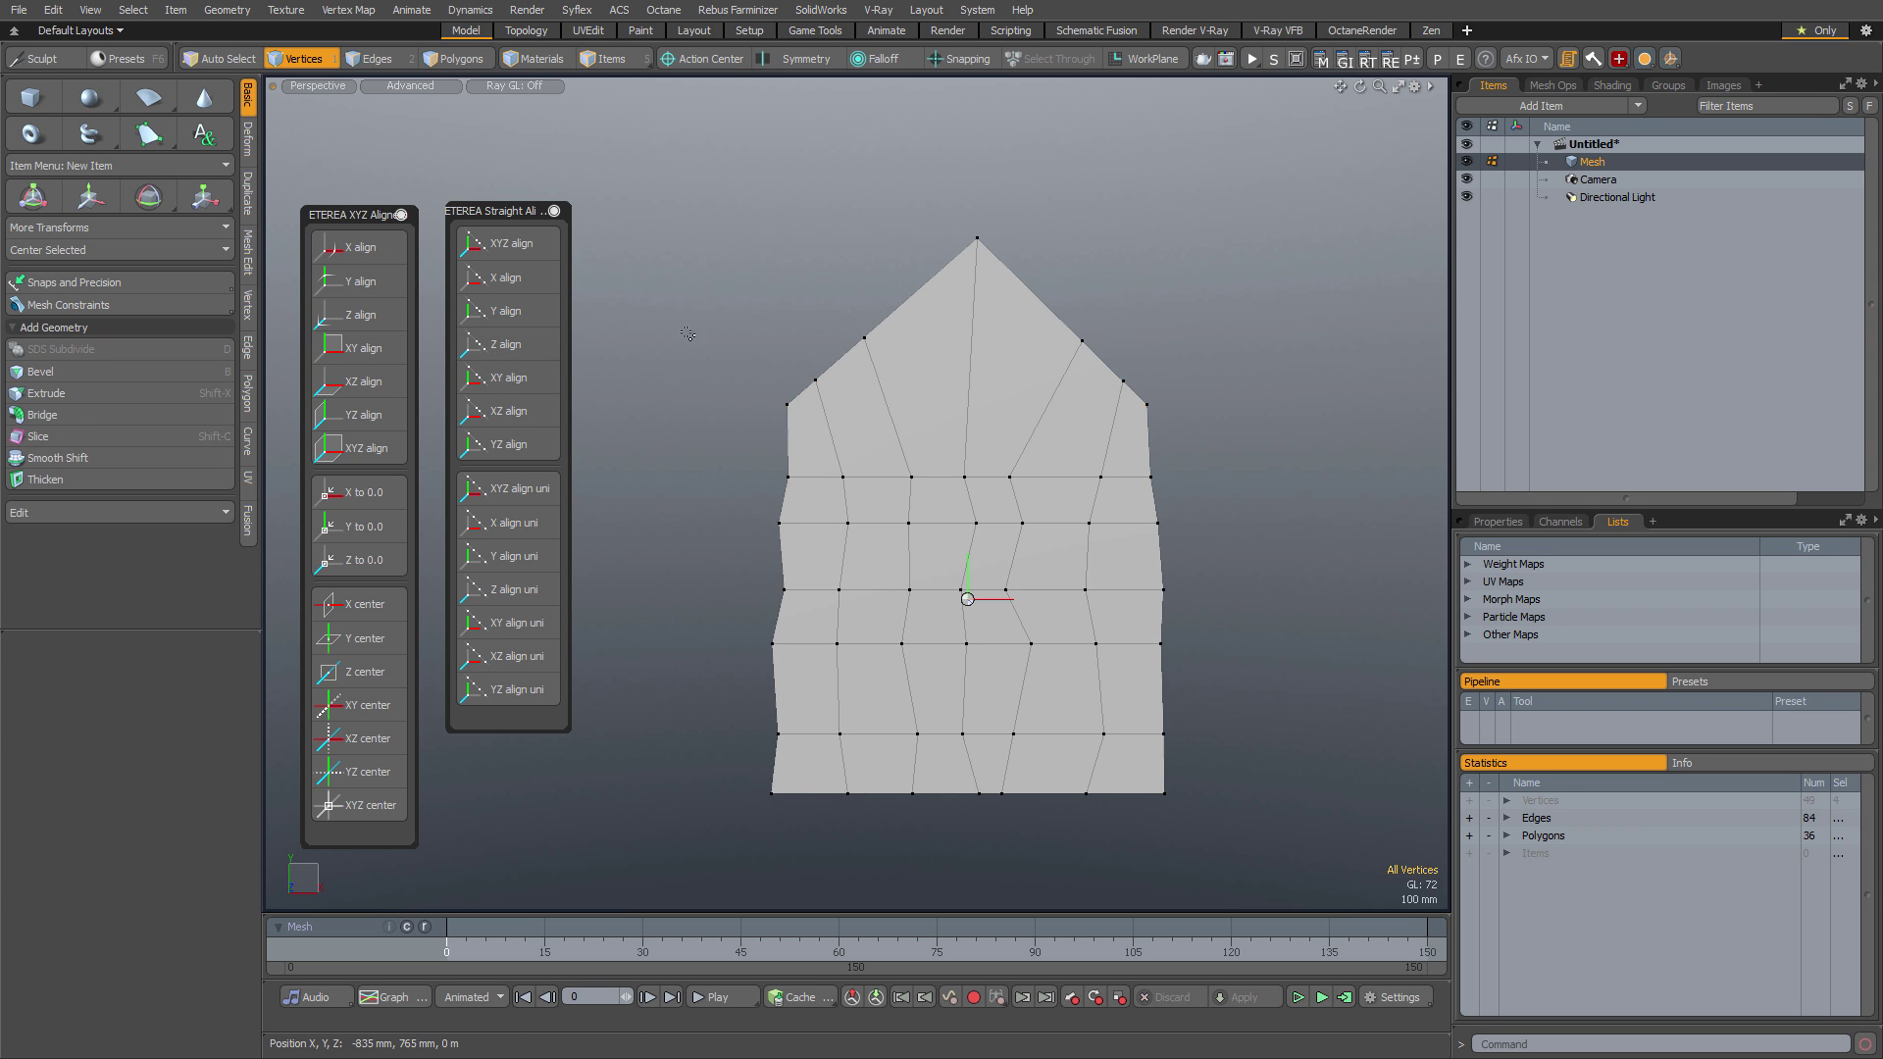
Move the middle vertex of the mesh's left edge outward along X to form a point
left_click_drag(920, 475, 977, 445, "alt+shift")
left_click(836, 561)
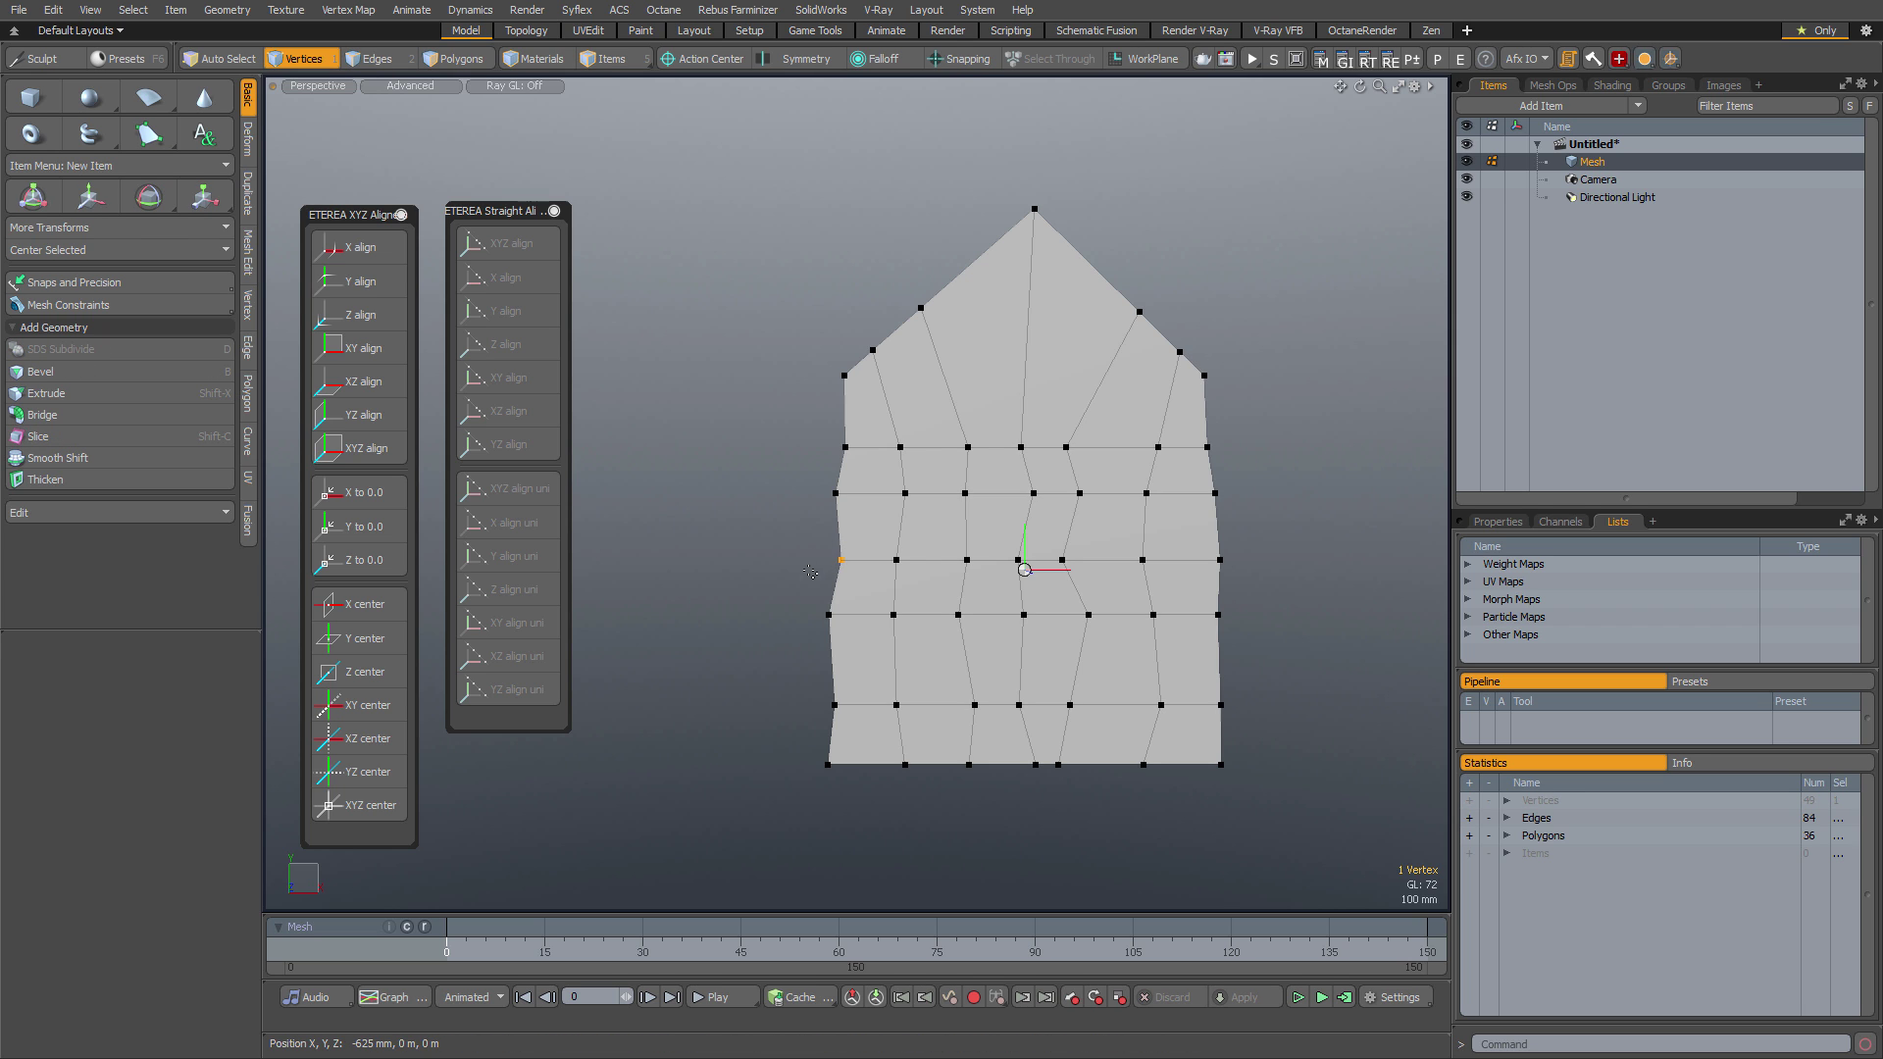
key("w")
left_click_drag(914, 555, 753, 557)
key("space")
key("w")
key("space")
left_click(776, 363)
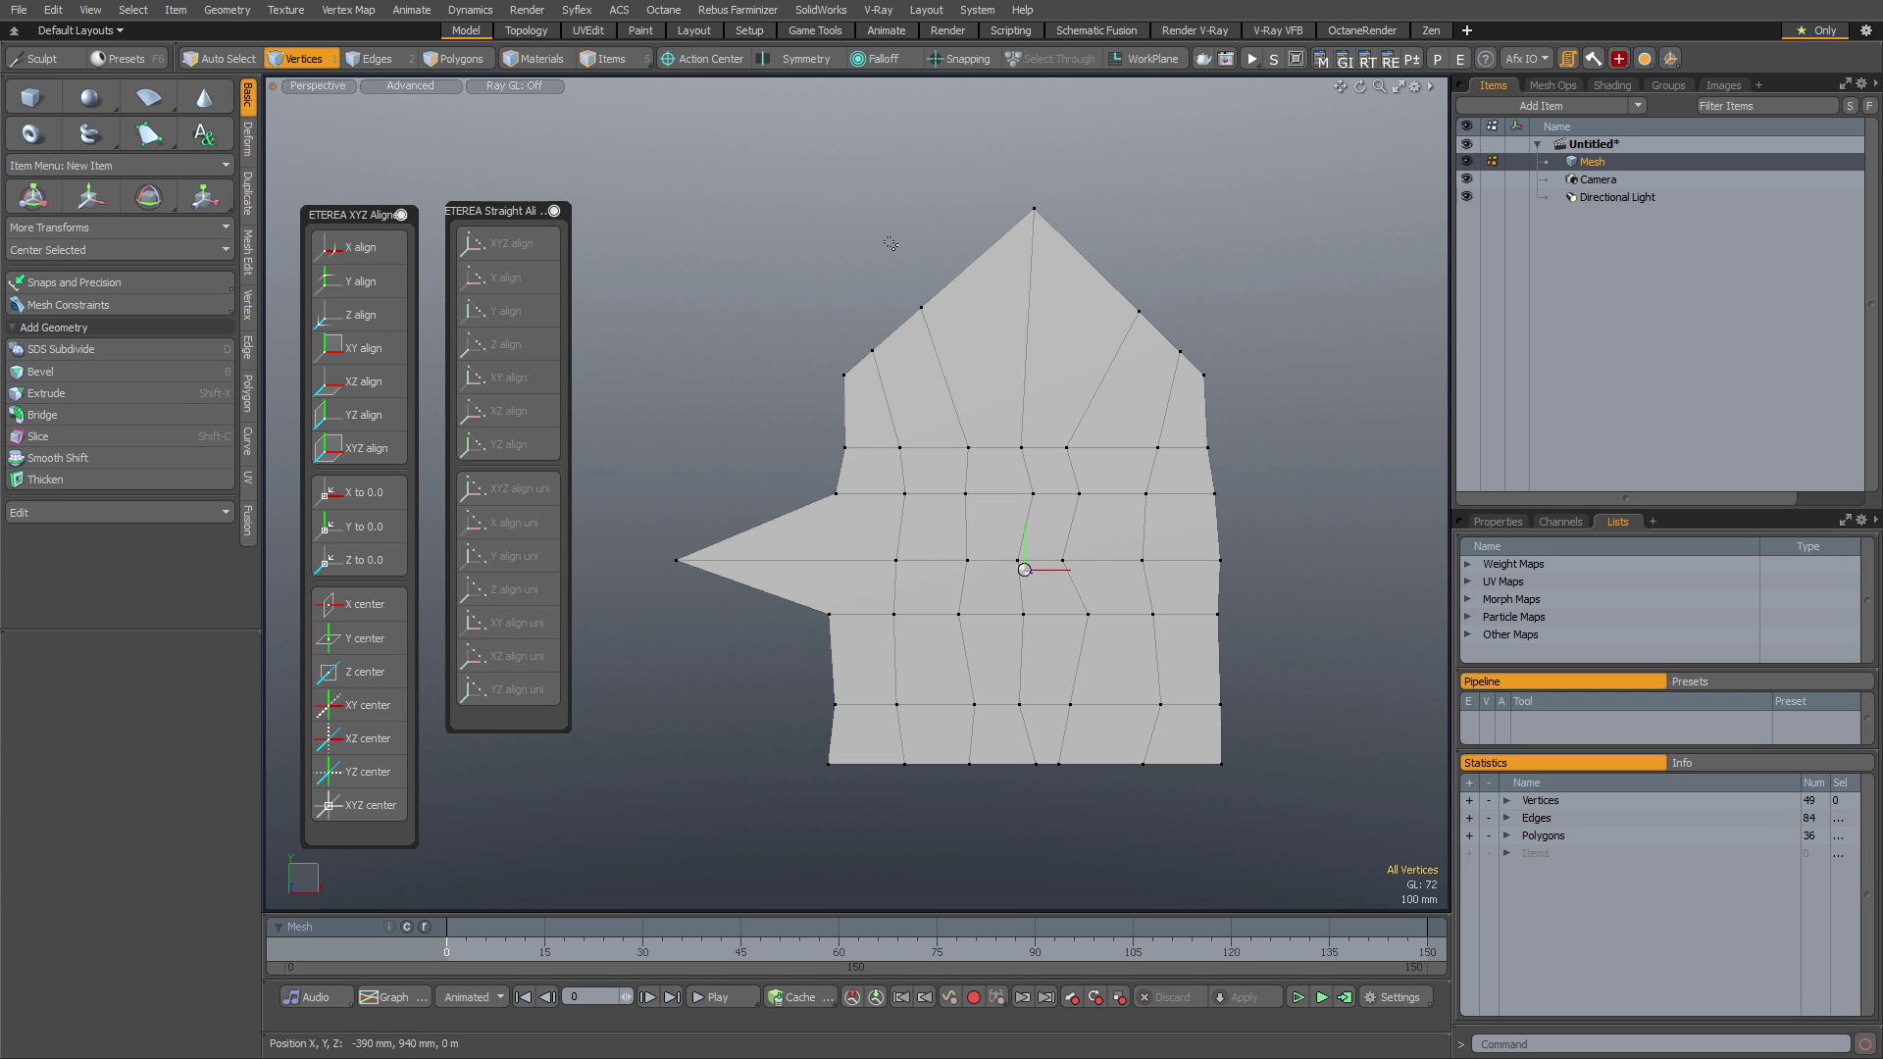
Straighten the vertices from the peak to the left point and space them evenly with the uniform straight XY align
left_click(1037, 210)
left_click_drag(939, 279, 850, 366, "shift")
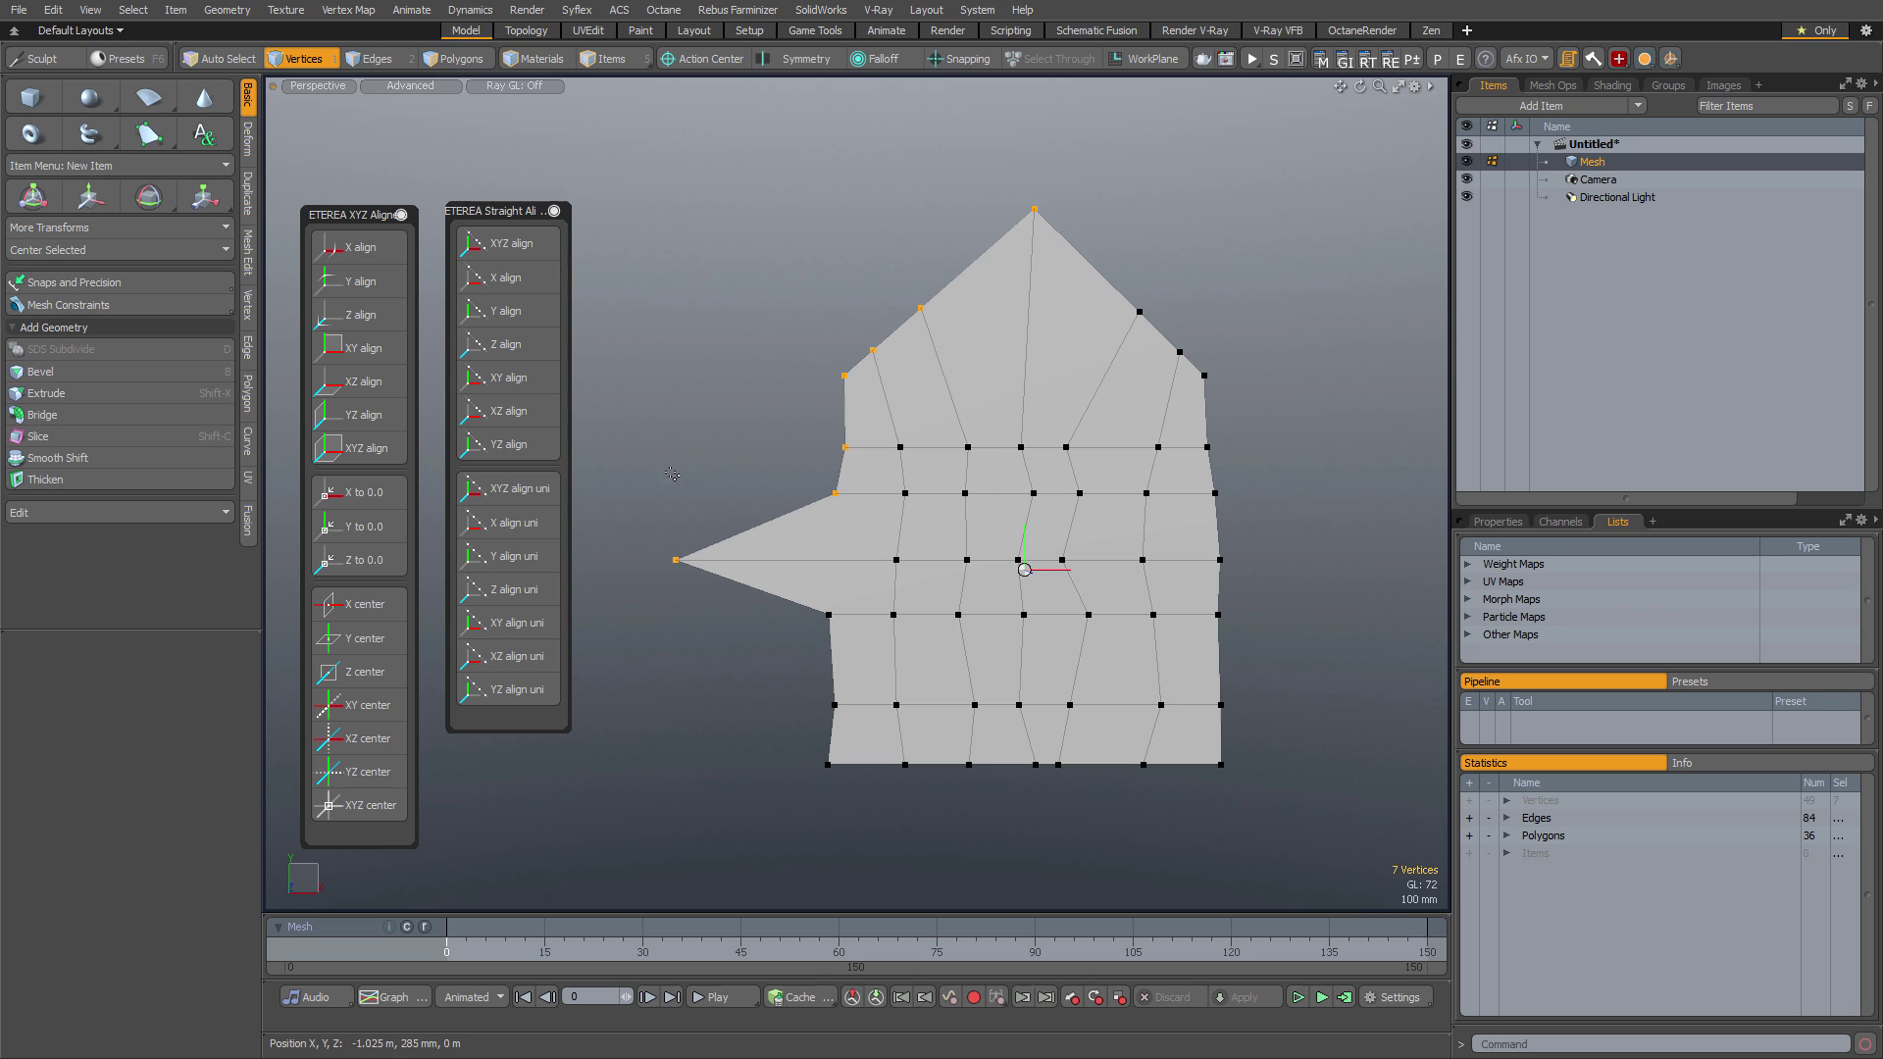
left_click(534, 628)
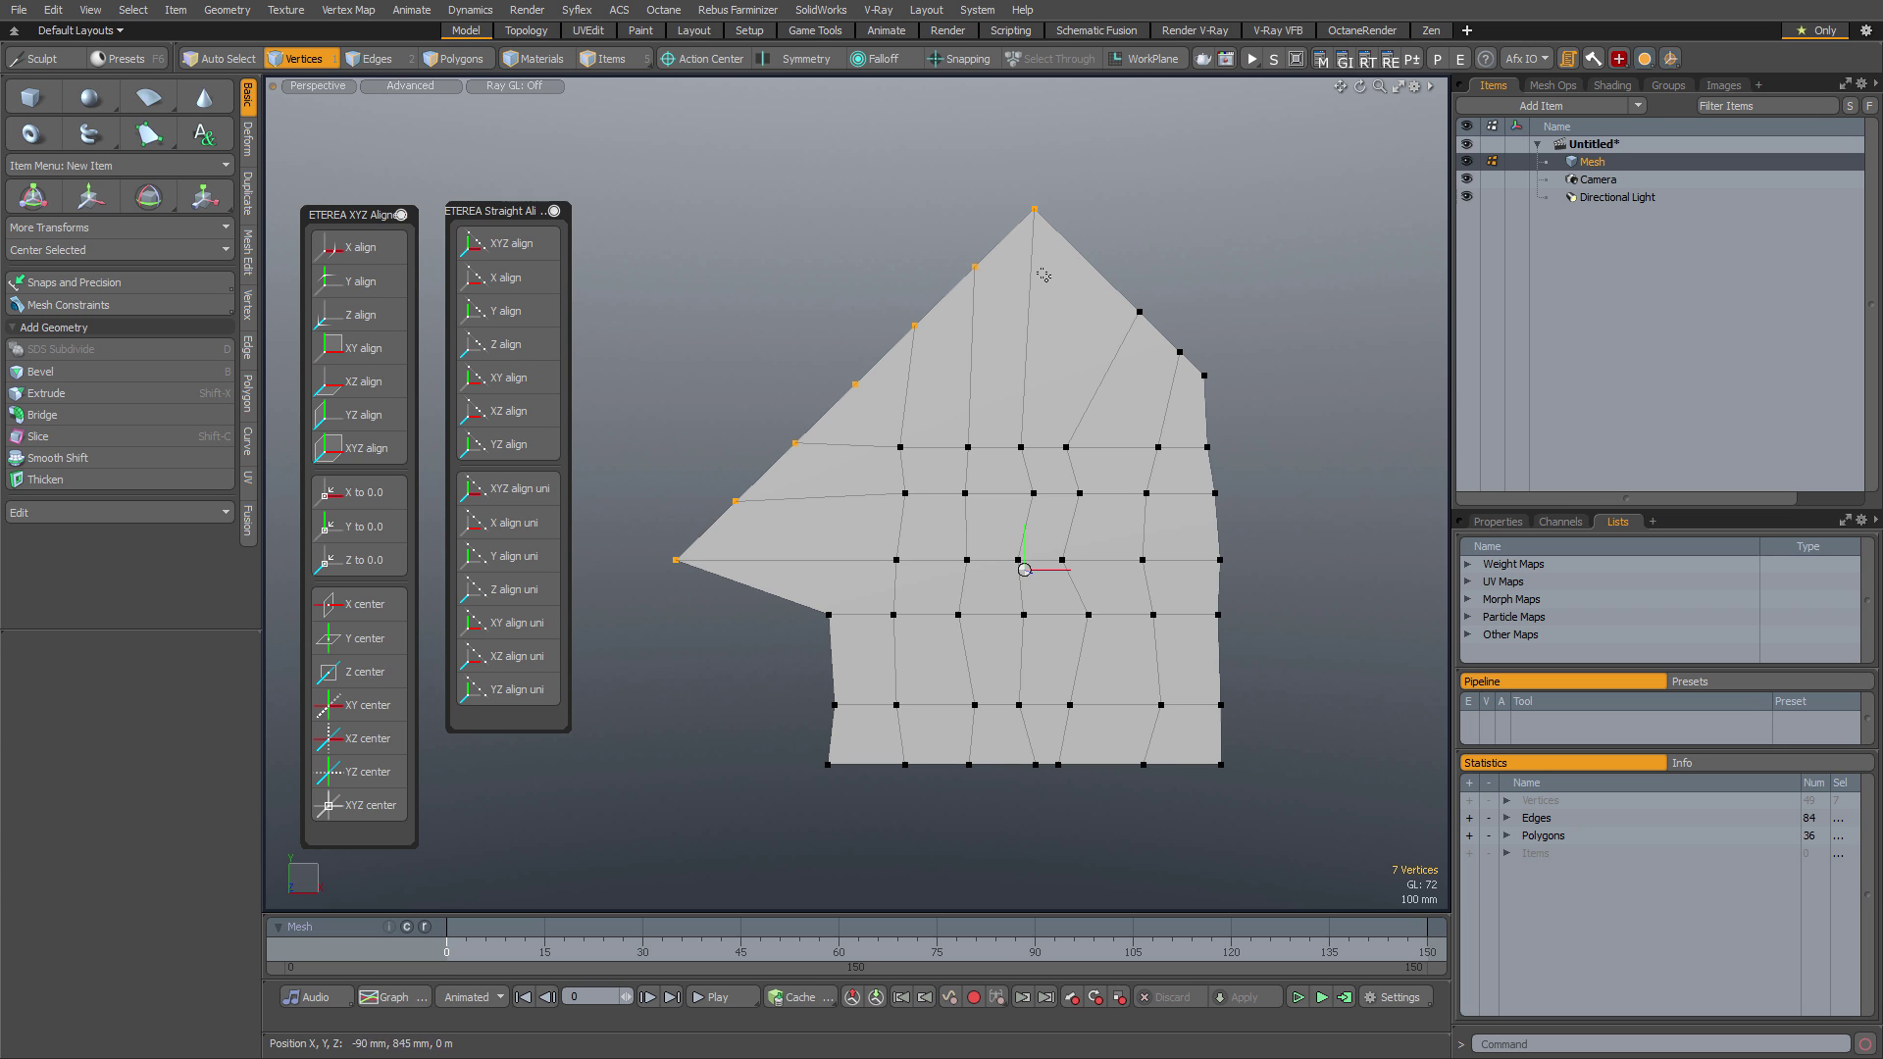
Move the middle vertex of the mesh's right edge outward along X to form a point opposite the left one
left_click(1219, 562)
key("w")
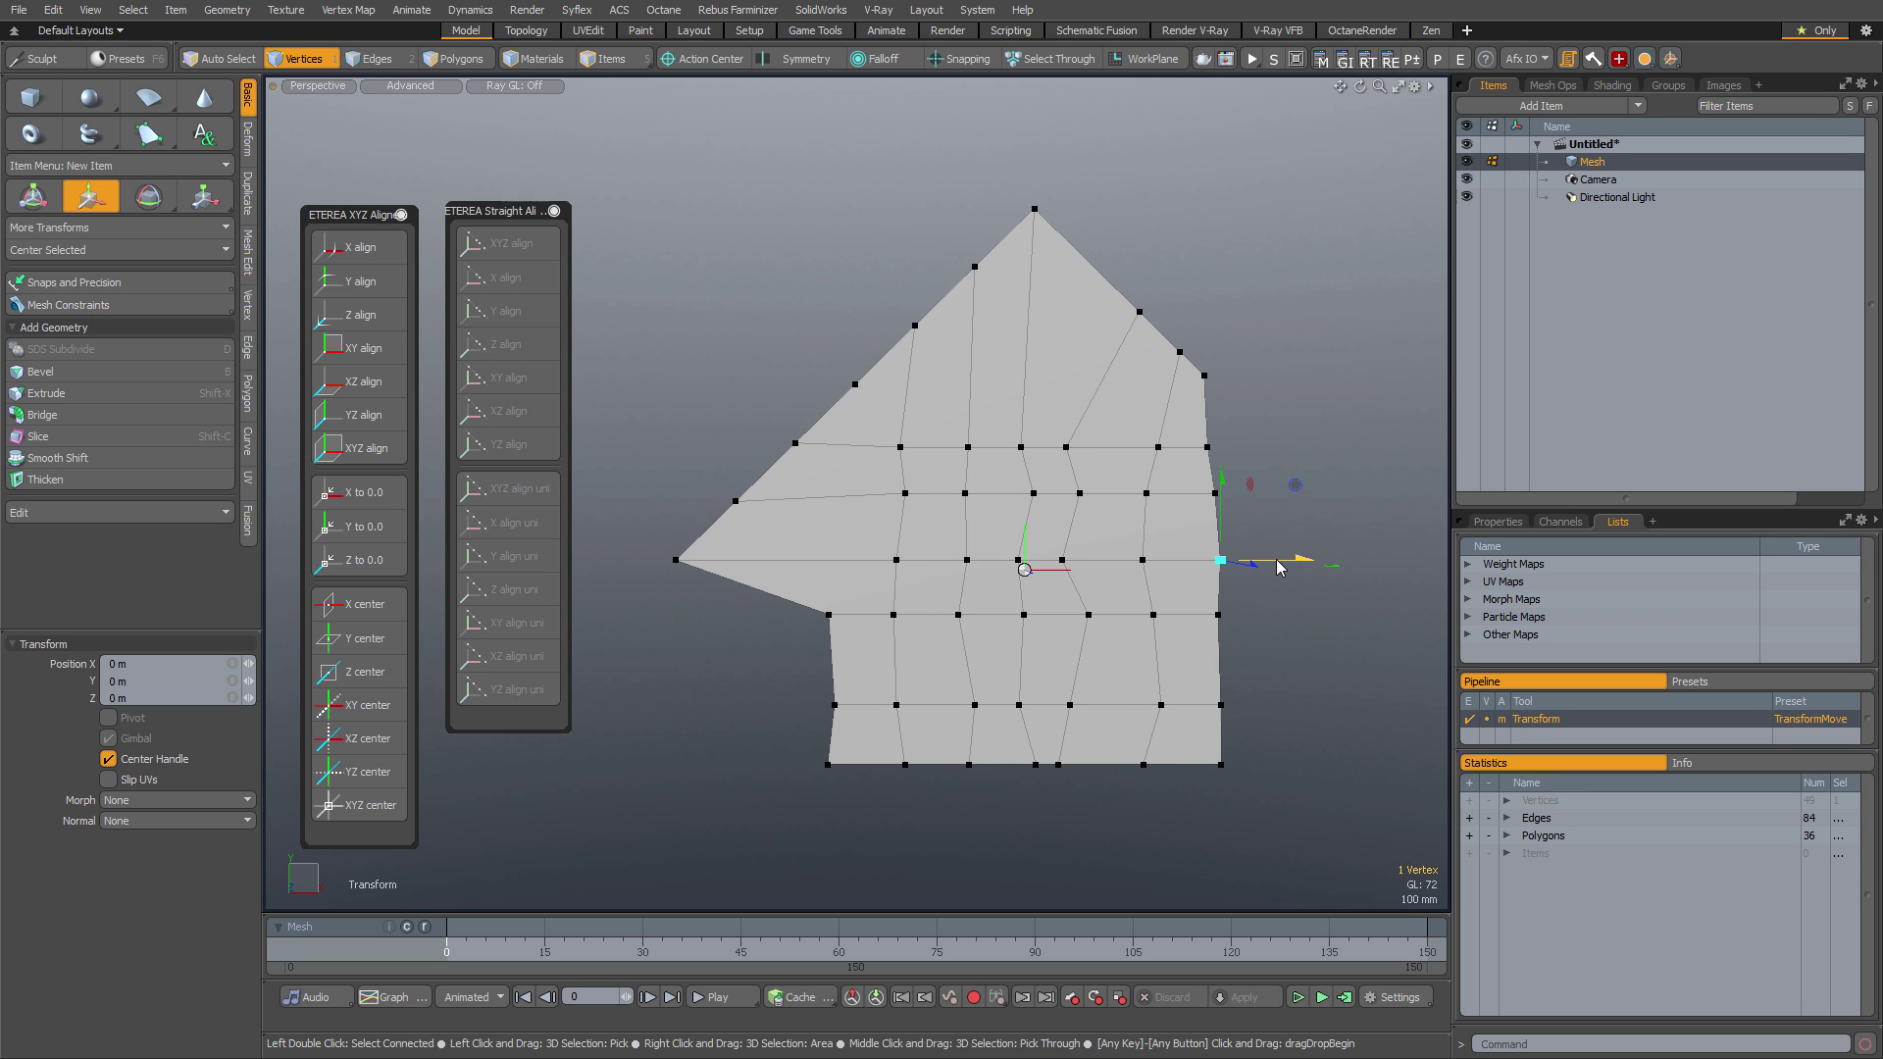
left_click_drag(1280, 563, 1414, 563)
left_click_drag(1173, 596, 1081, 586, "alt+shift")
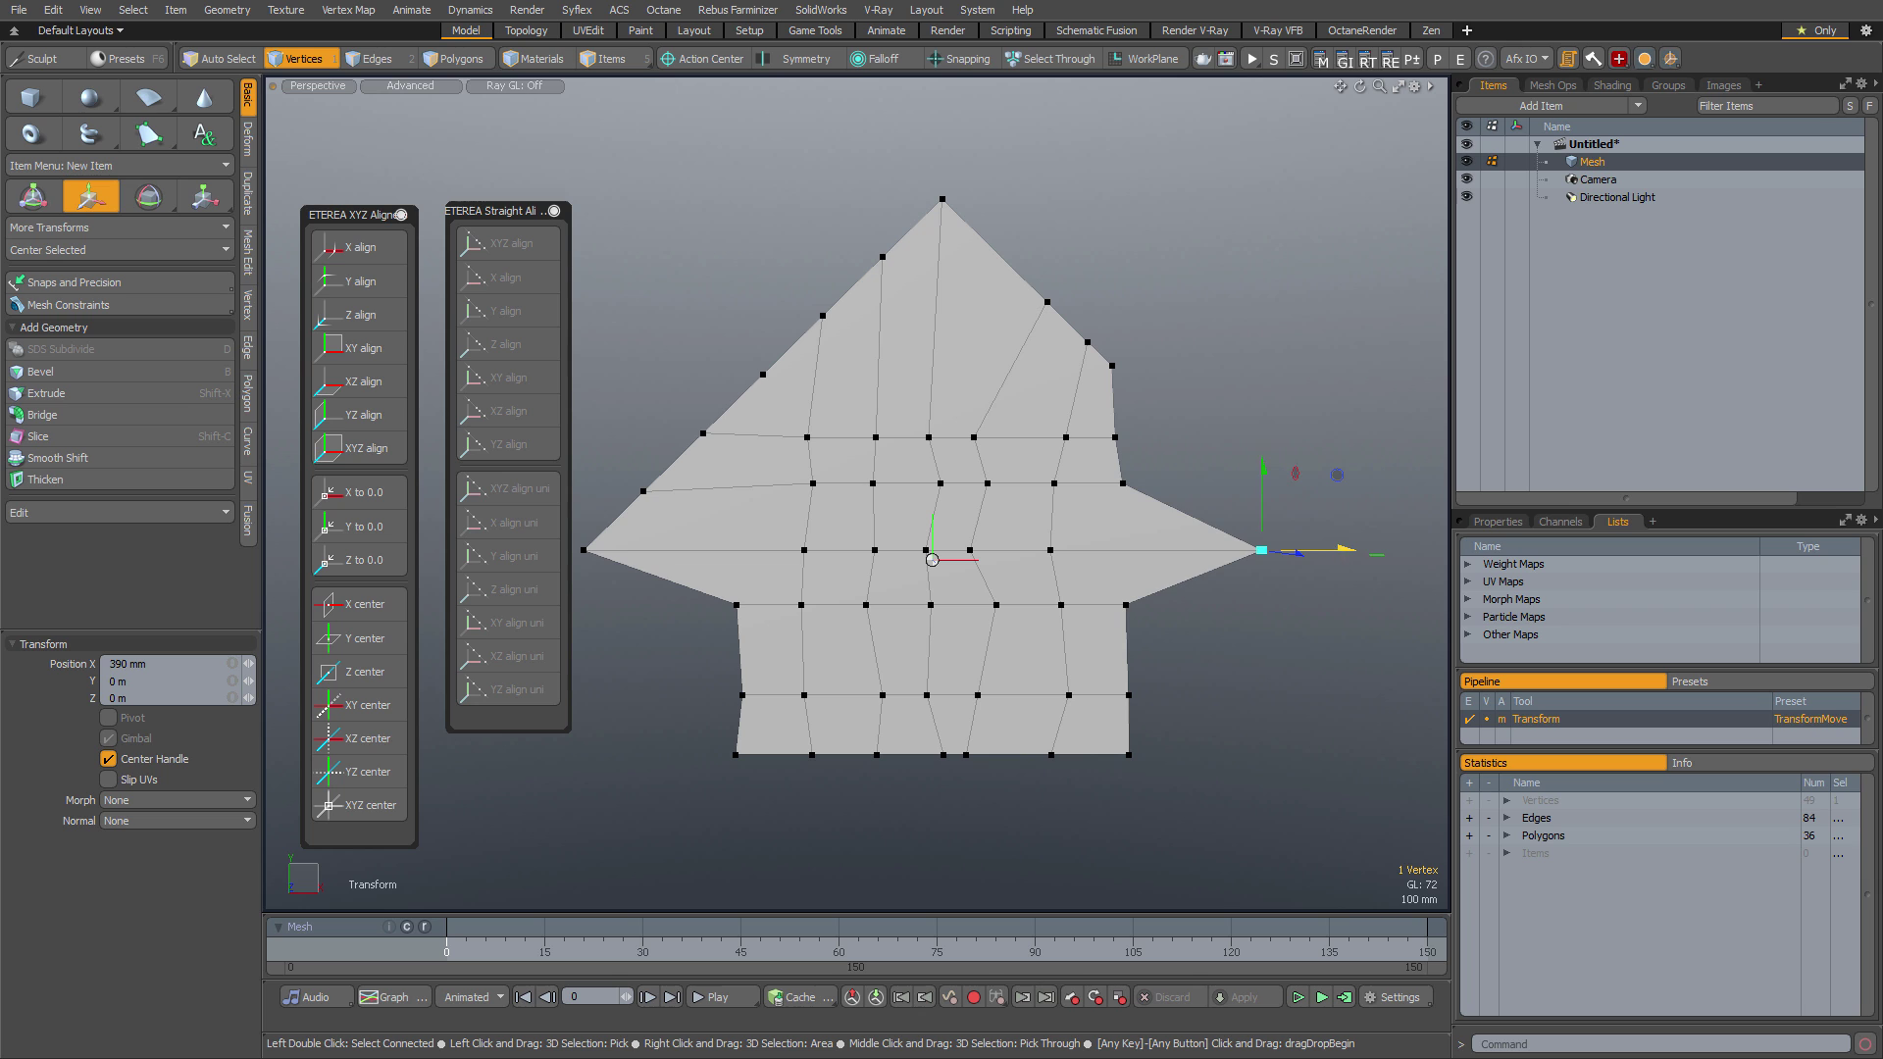
left_click_drag(1334, 549, 1370, 550)
key("Escape")
key("Escape")
Straighten the vertices from the peak to the right point with the uniform straight XY align and clear the selection
right_click_drag(997, 168, 927, 211)
right_click_drag(1103, 225, 1010, 329, "shift")
right_click_drag(1133, 301, 1098, 512, "shift")
right_click_drag(1354, 494, 1250, 583, "shift")
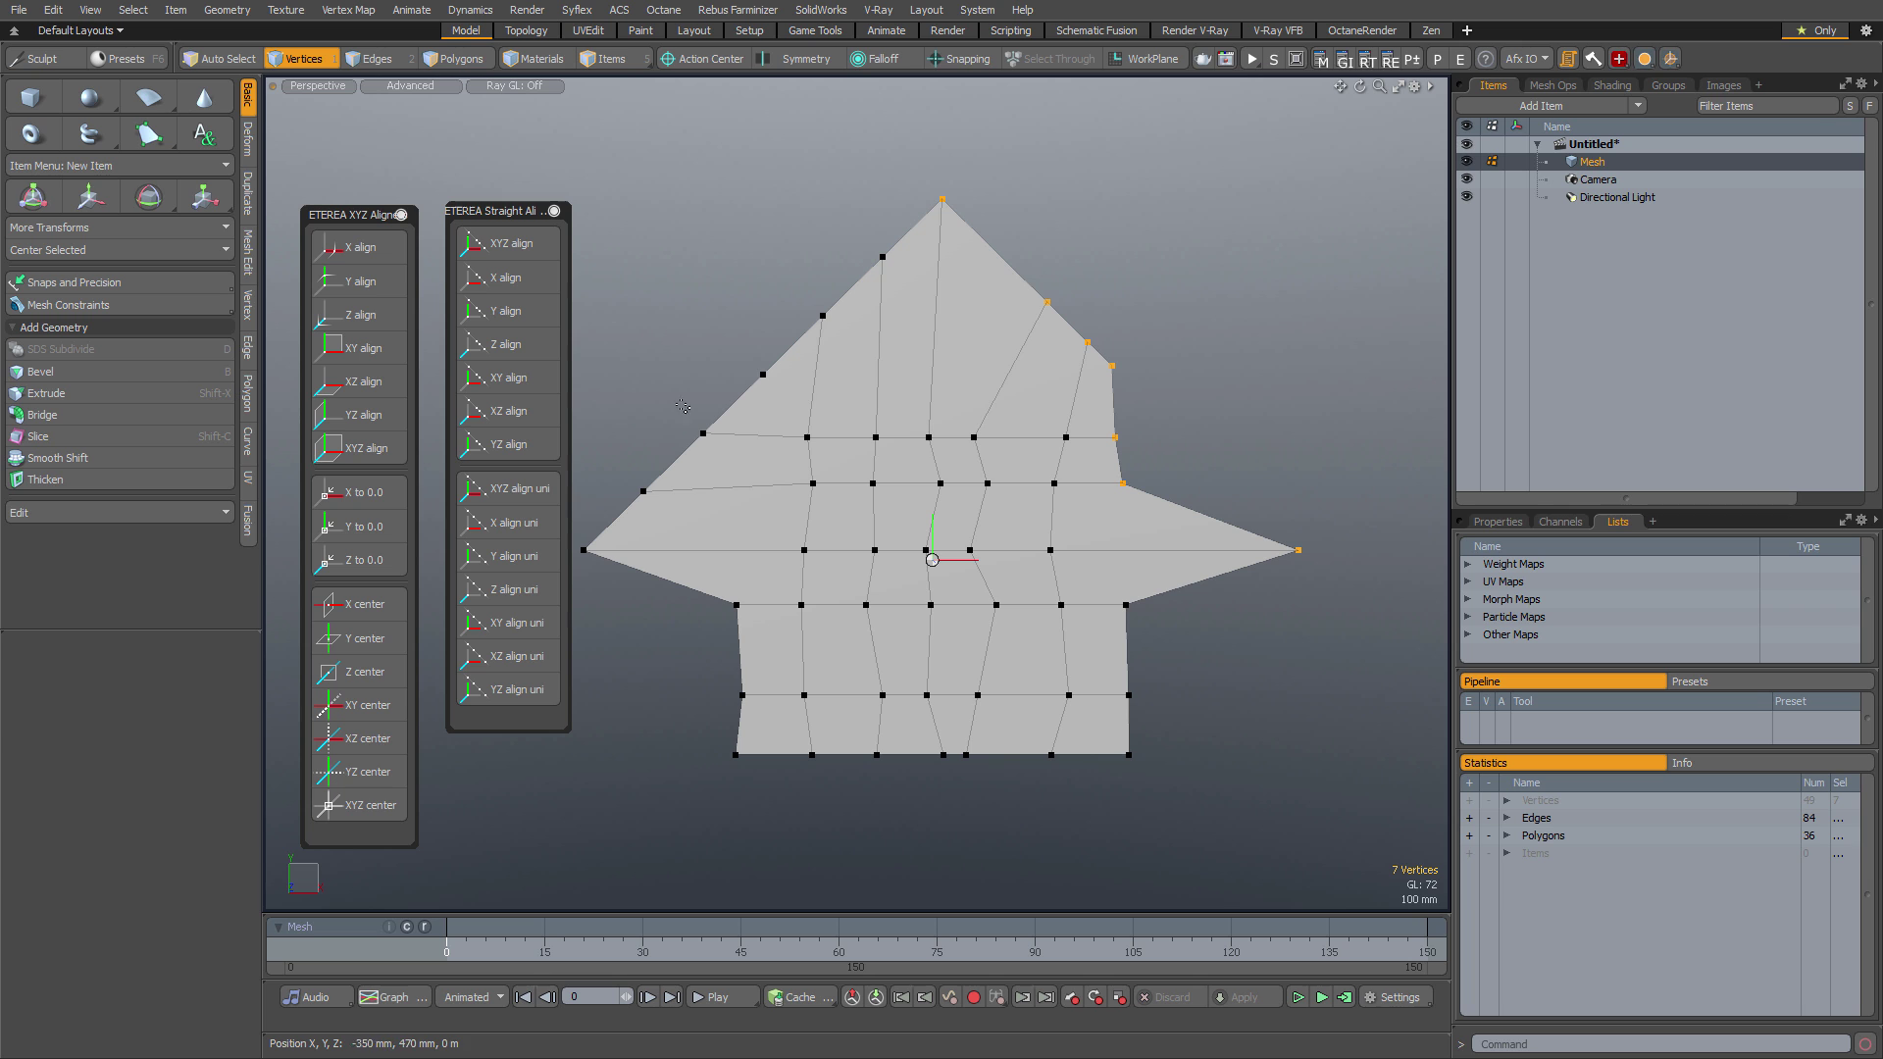
left_click(517, 623)
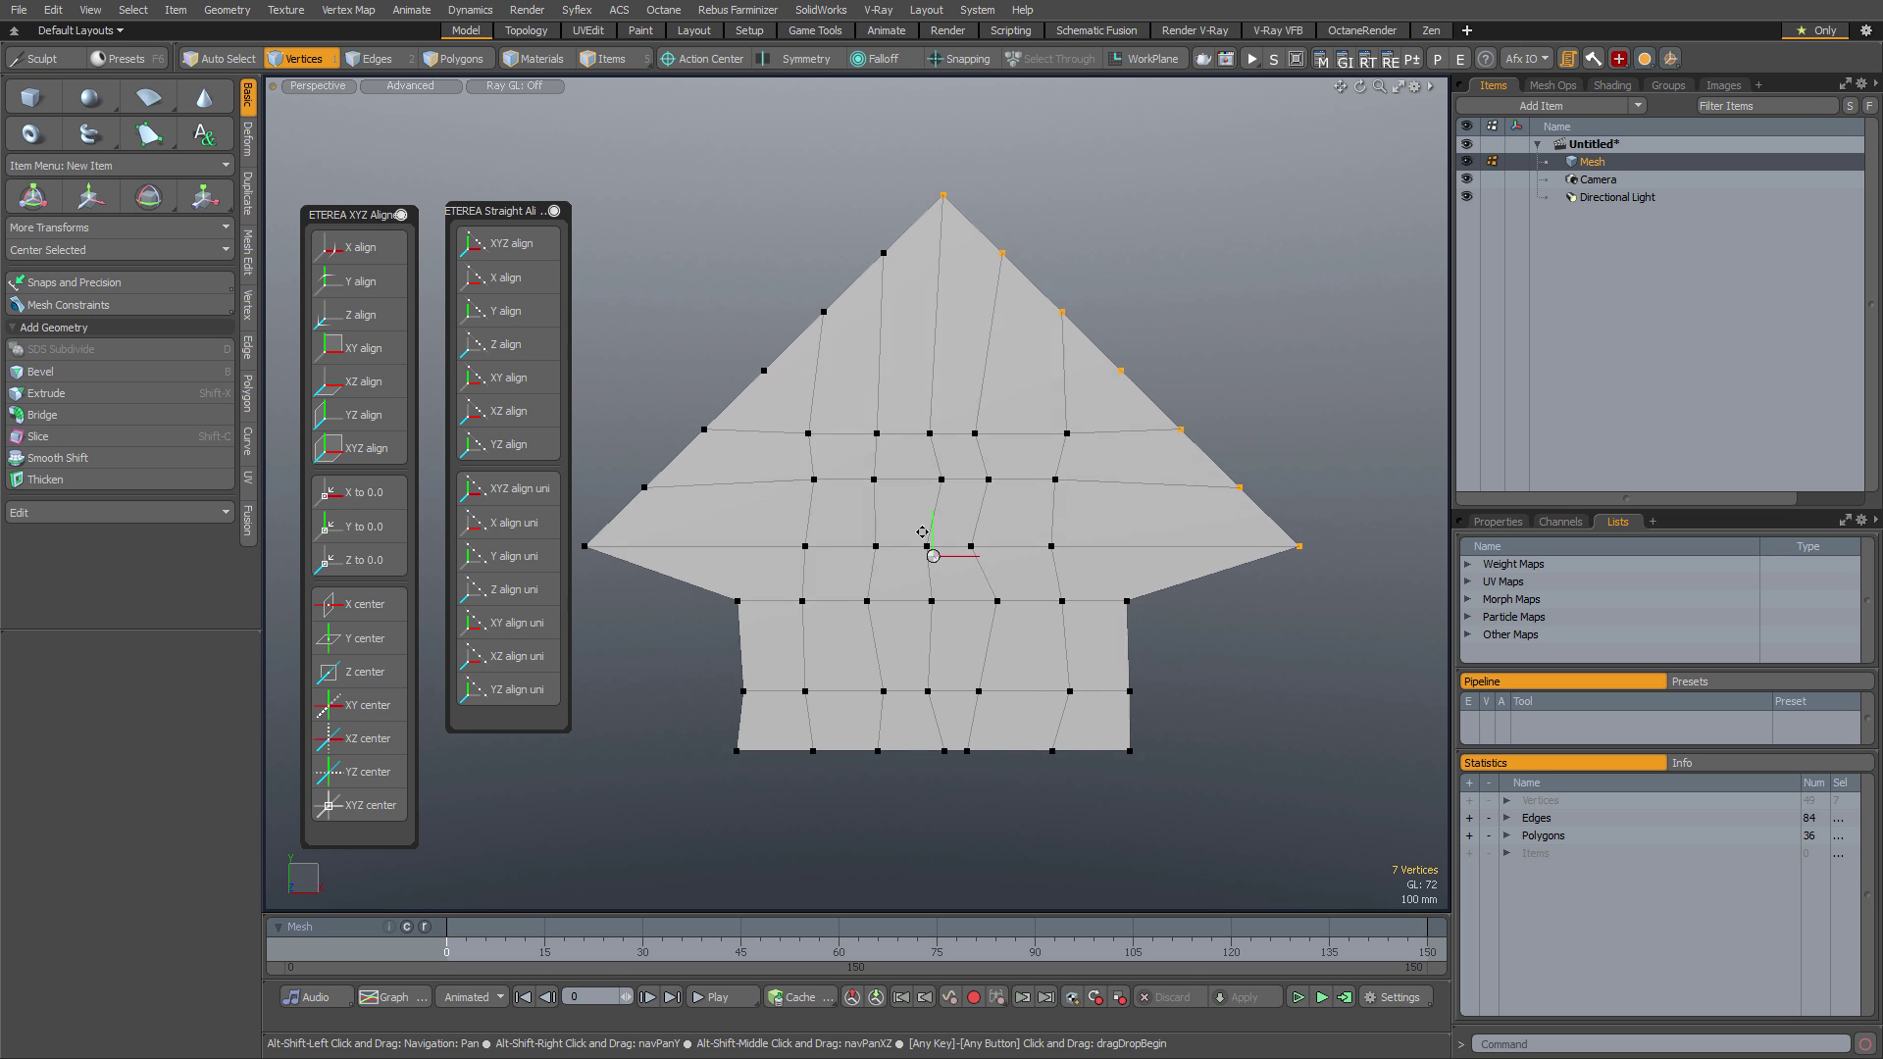
left_click_drag(942, 561, 969, 487, "alt")
key("Escape")
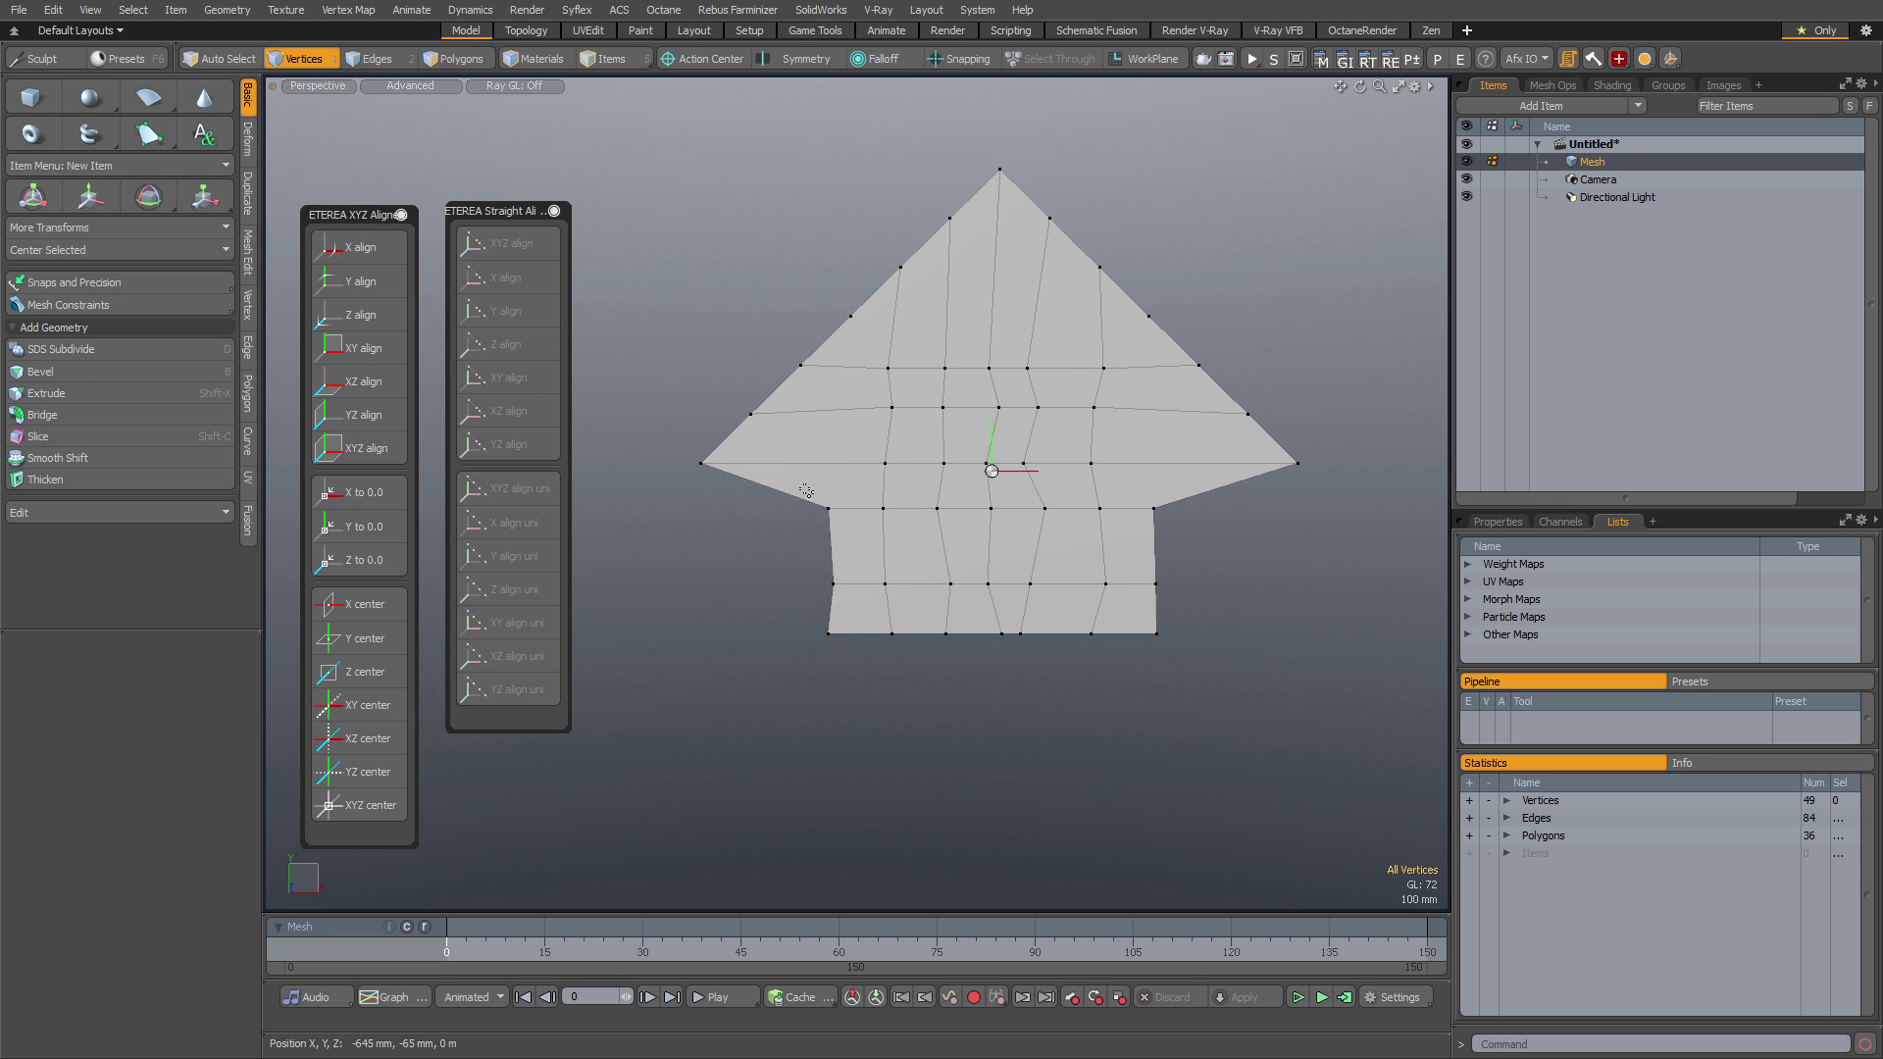
Align the three lower vertices of the left edge to the left, and the three lower vertices of the right edge to the right
right_click_drag(806, 490, 839, 659)
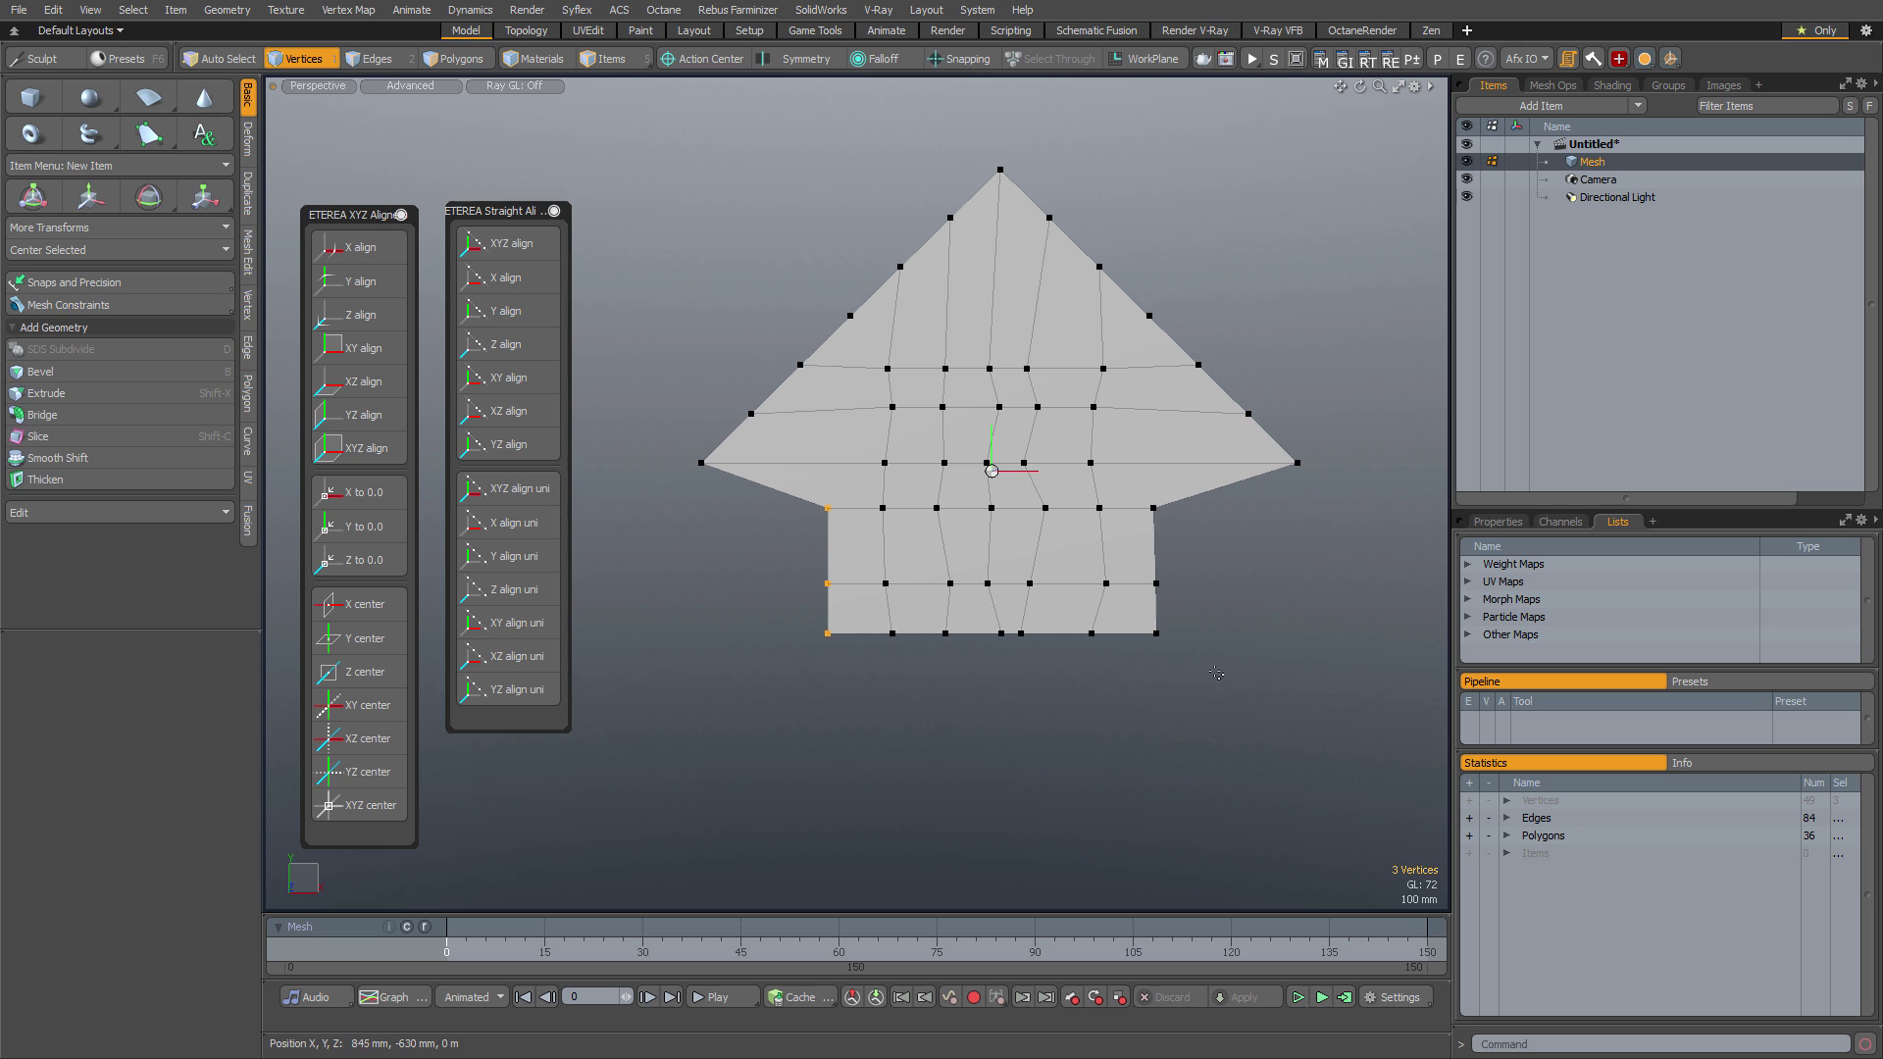
right_click_drag(1191, 679, 1140, 475)
key("ctrl+space")
left_click(1297, 474)
key("Escape")
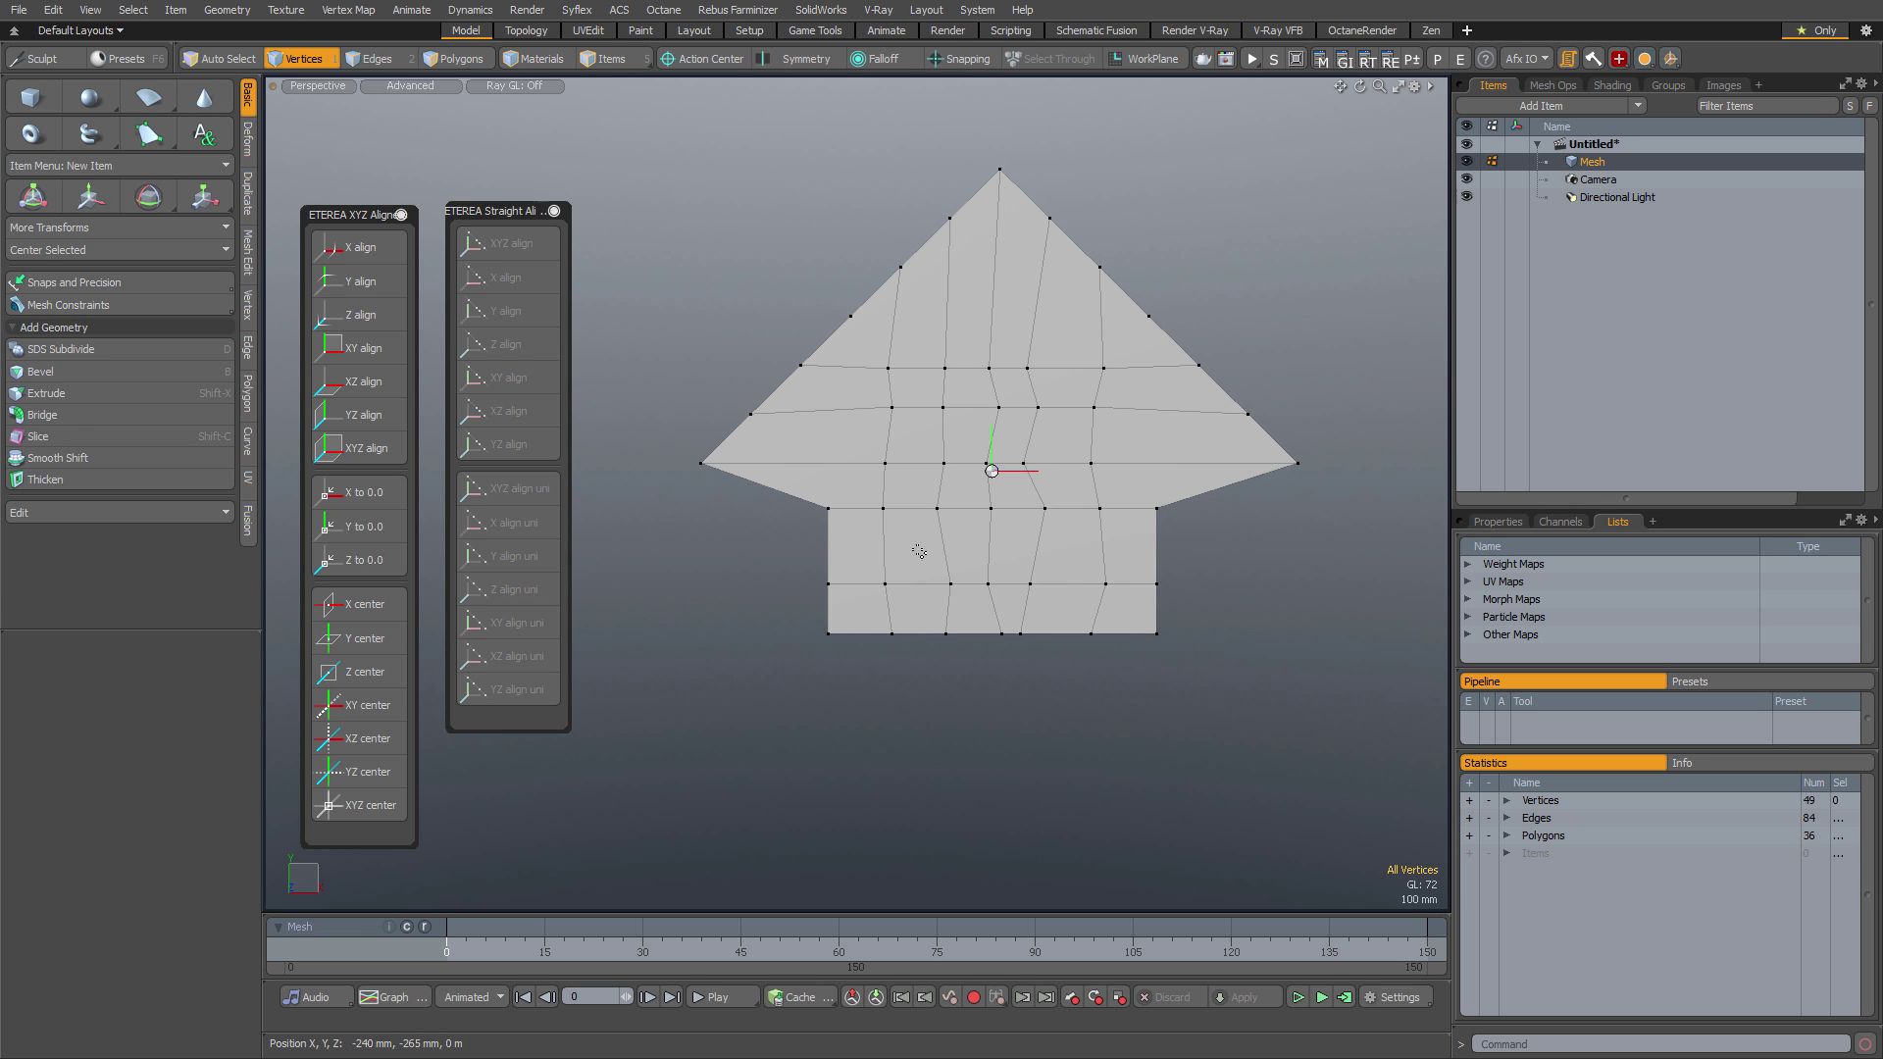
In edge mode, select the inner vertical edge loop nearest the left side and align it to the left
key("5")
key("2")
double_click(887, 609)
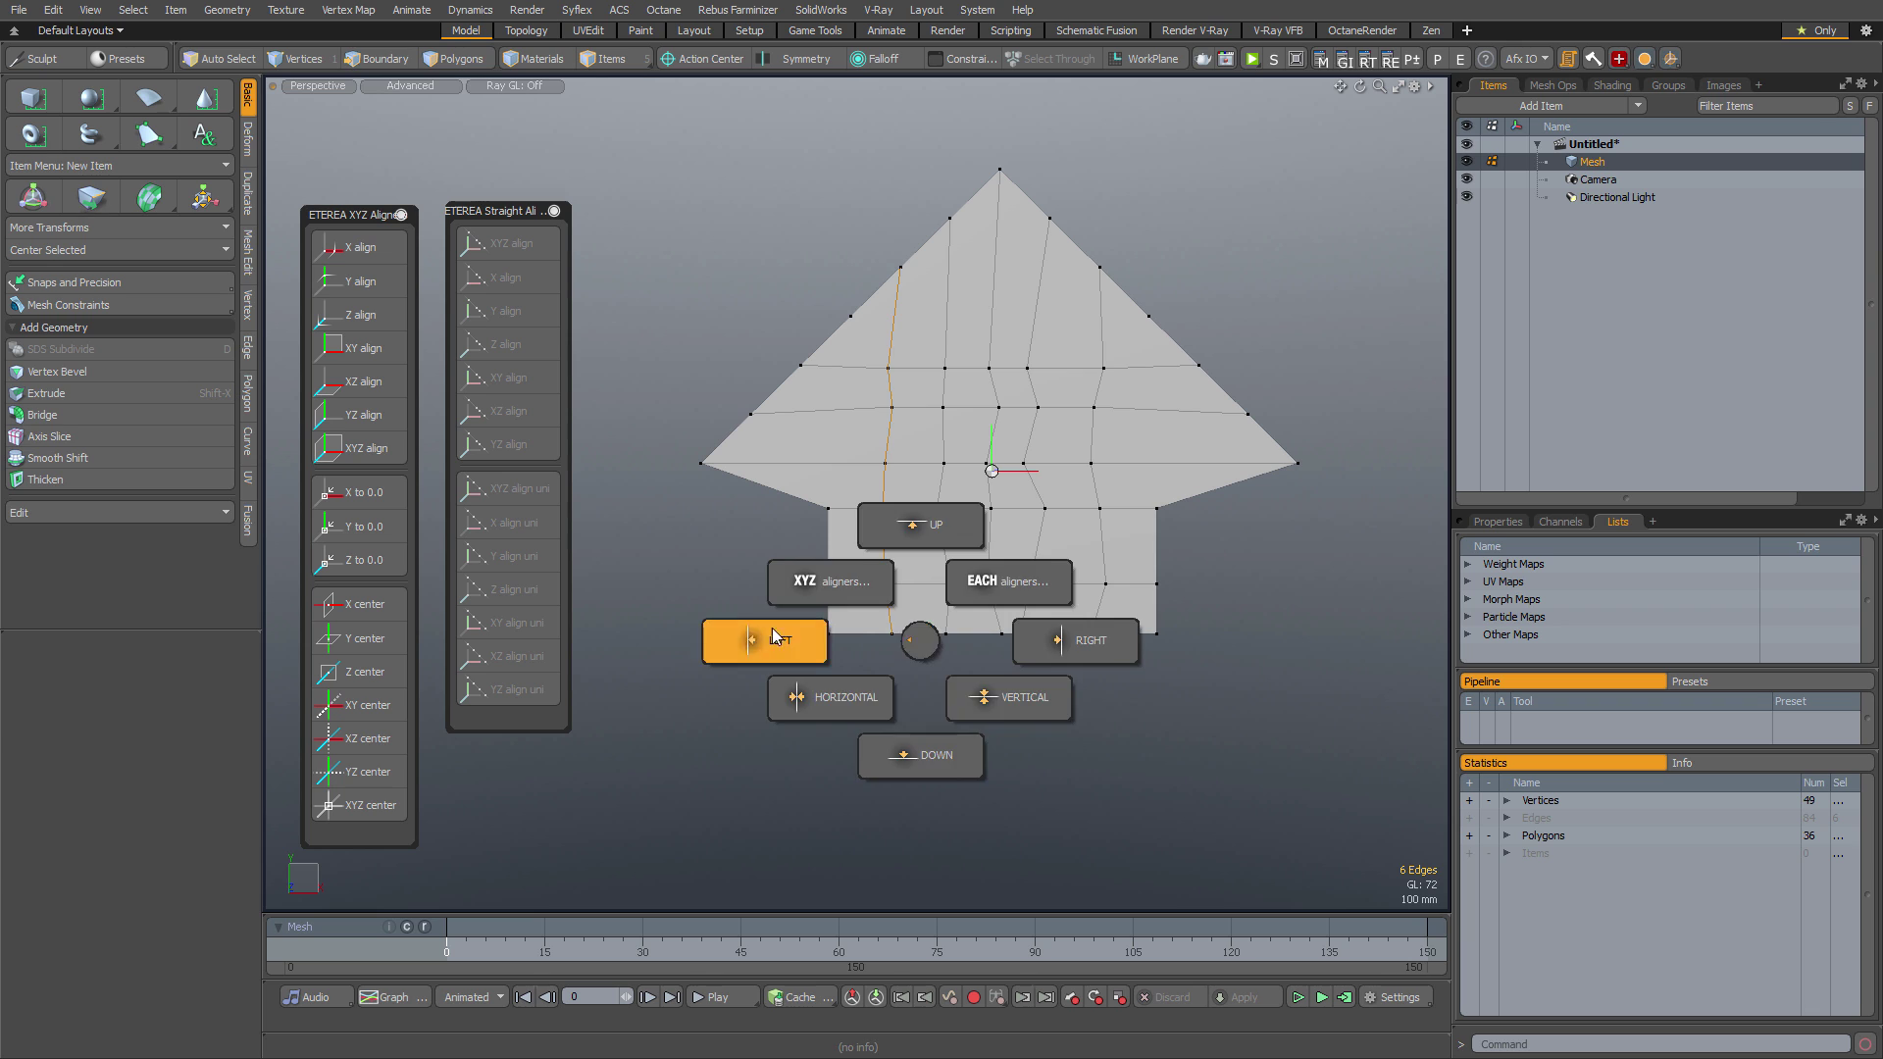
left_click(745, 639)
Select the remaining four inner vertical edge loops and flatten each one separately to its own left with the EACH aligners
double_click(1105, 551)
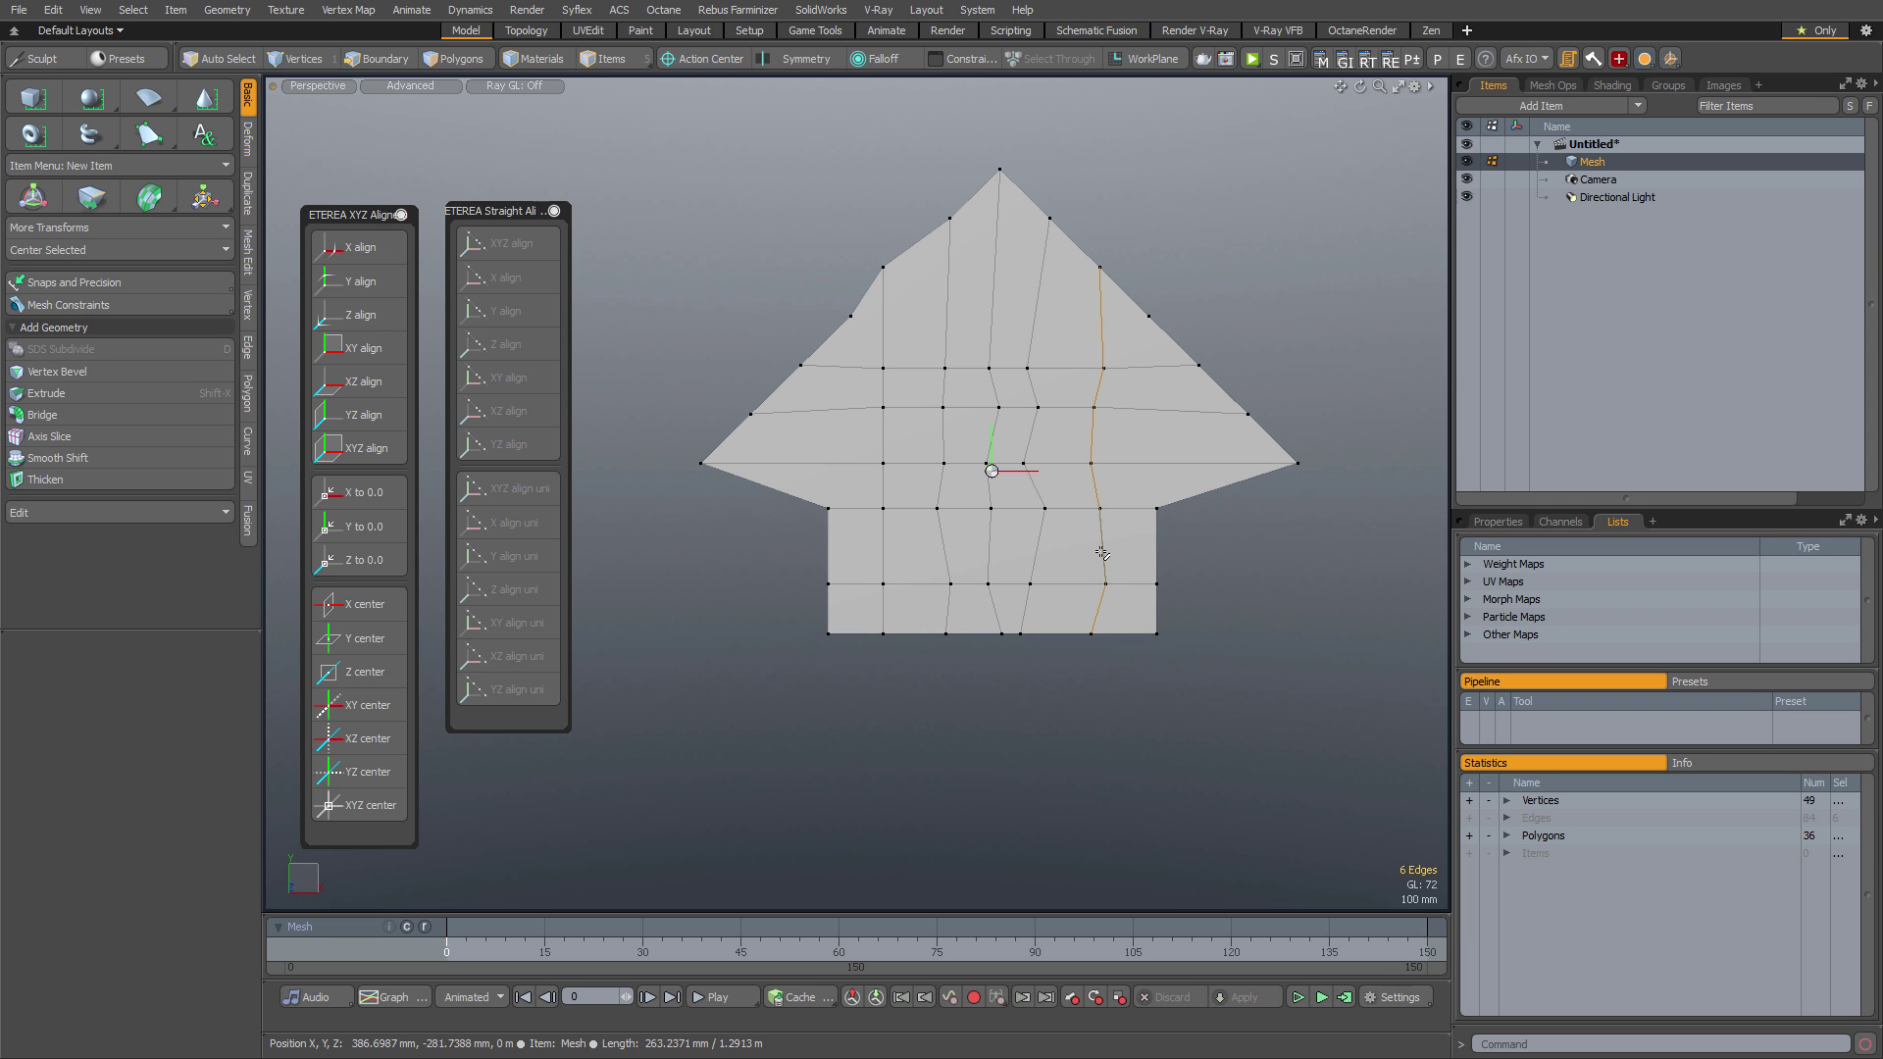
double_click(1034, 557, "shift")
double_click(989, 548, "shift")
left_click(943, 551, "shift")
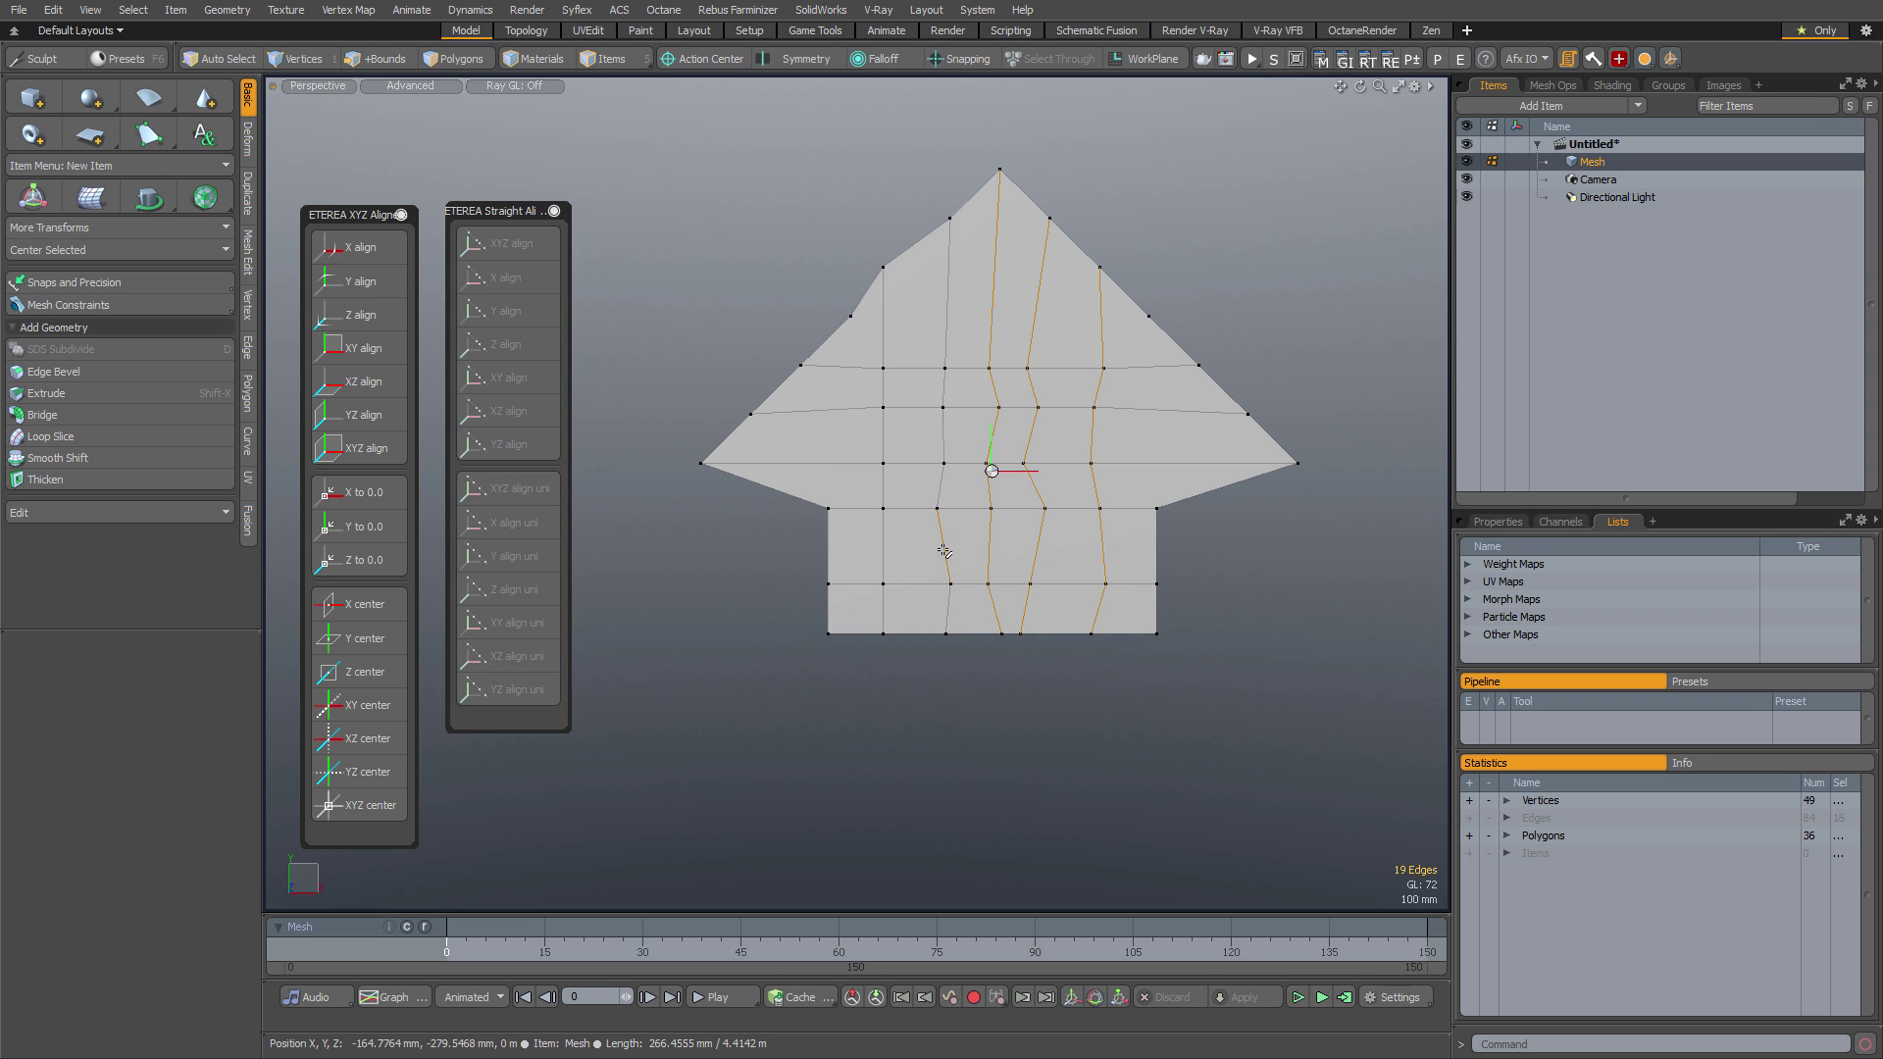
key("ctrl")
key("ctrl+space")
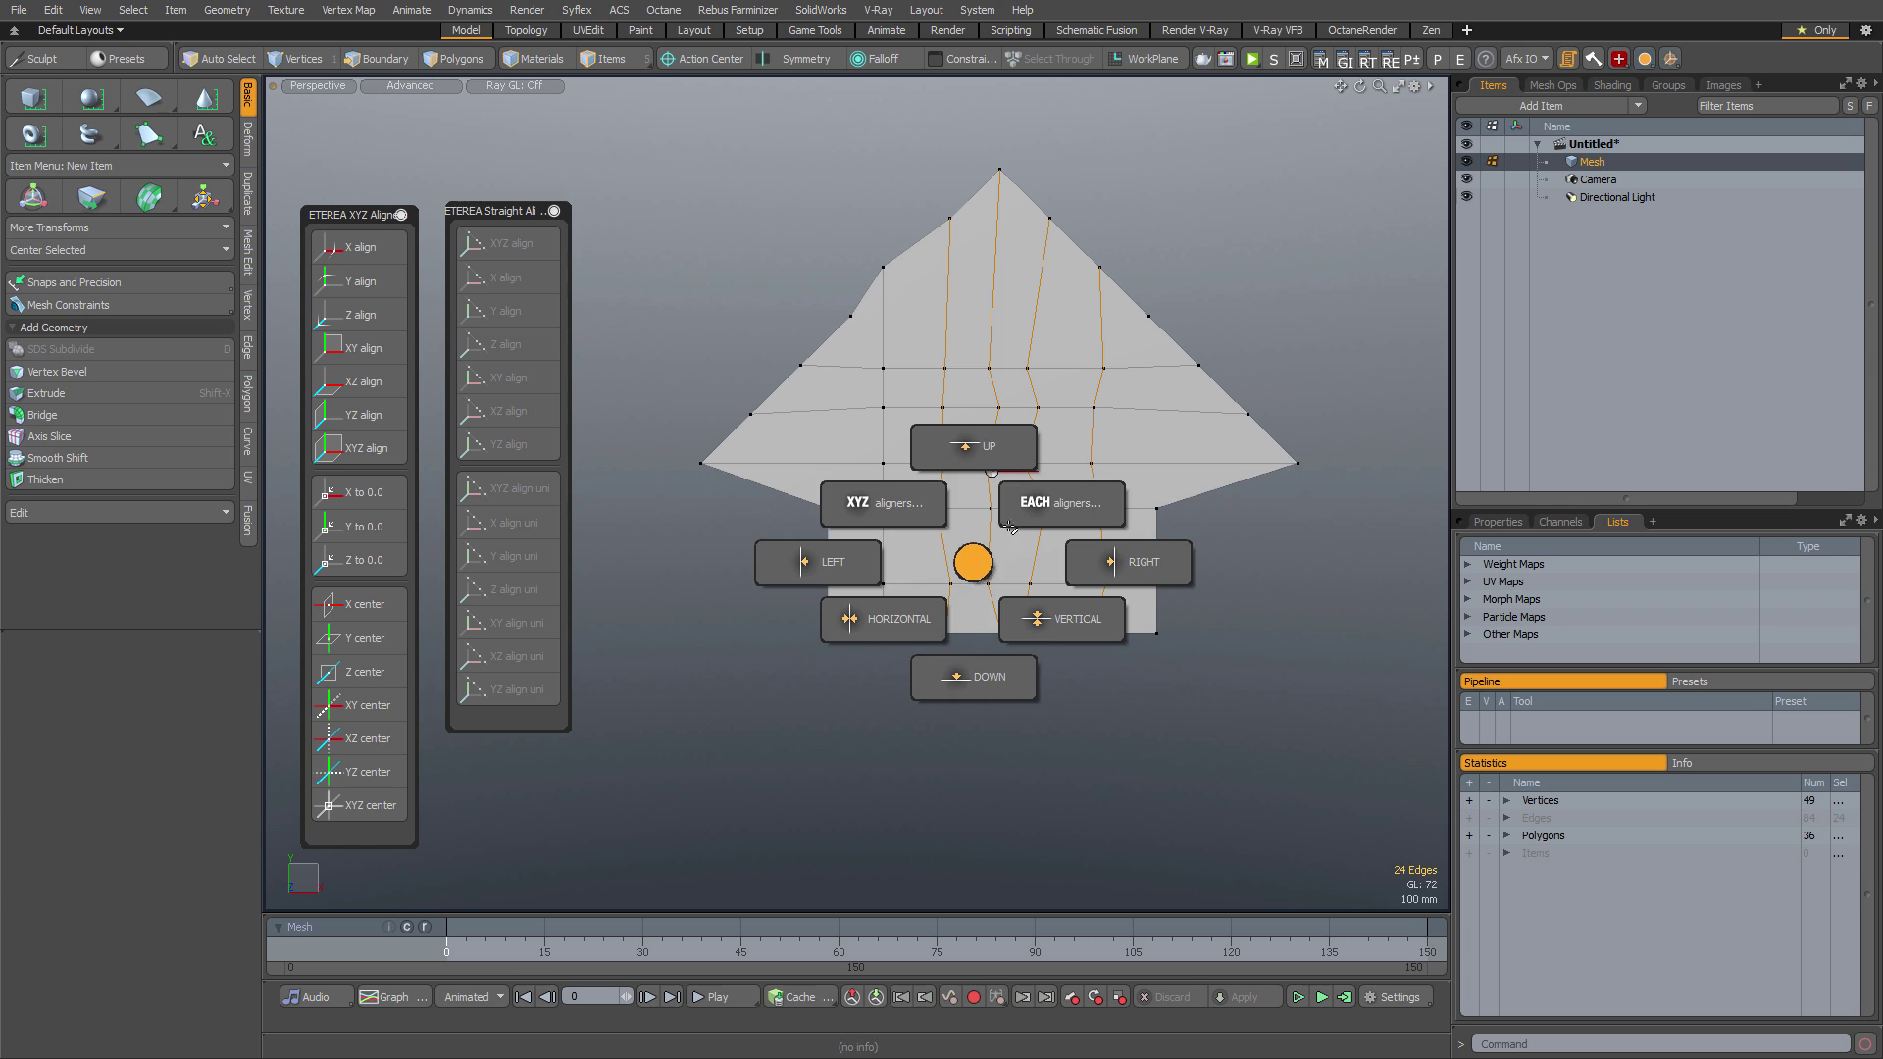
left_click(1061, 504)
left_click(956, 435)
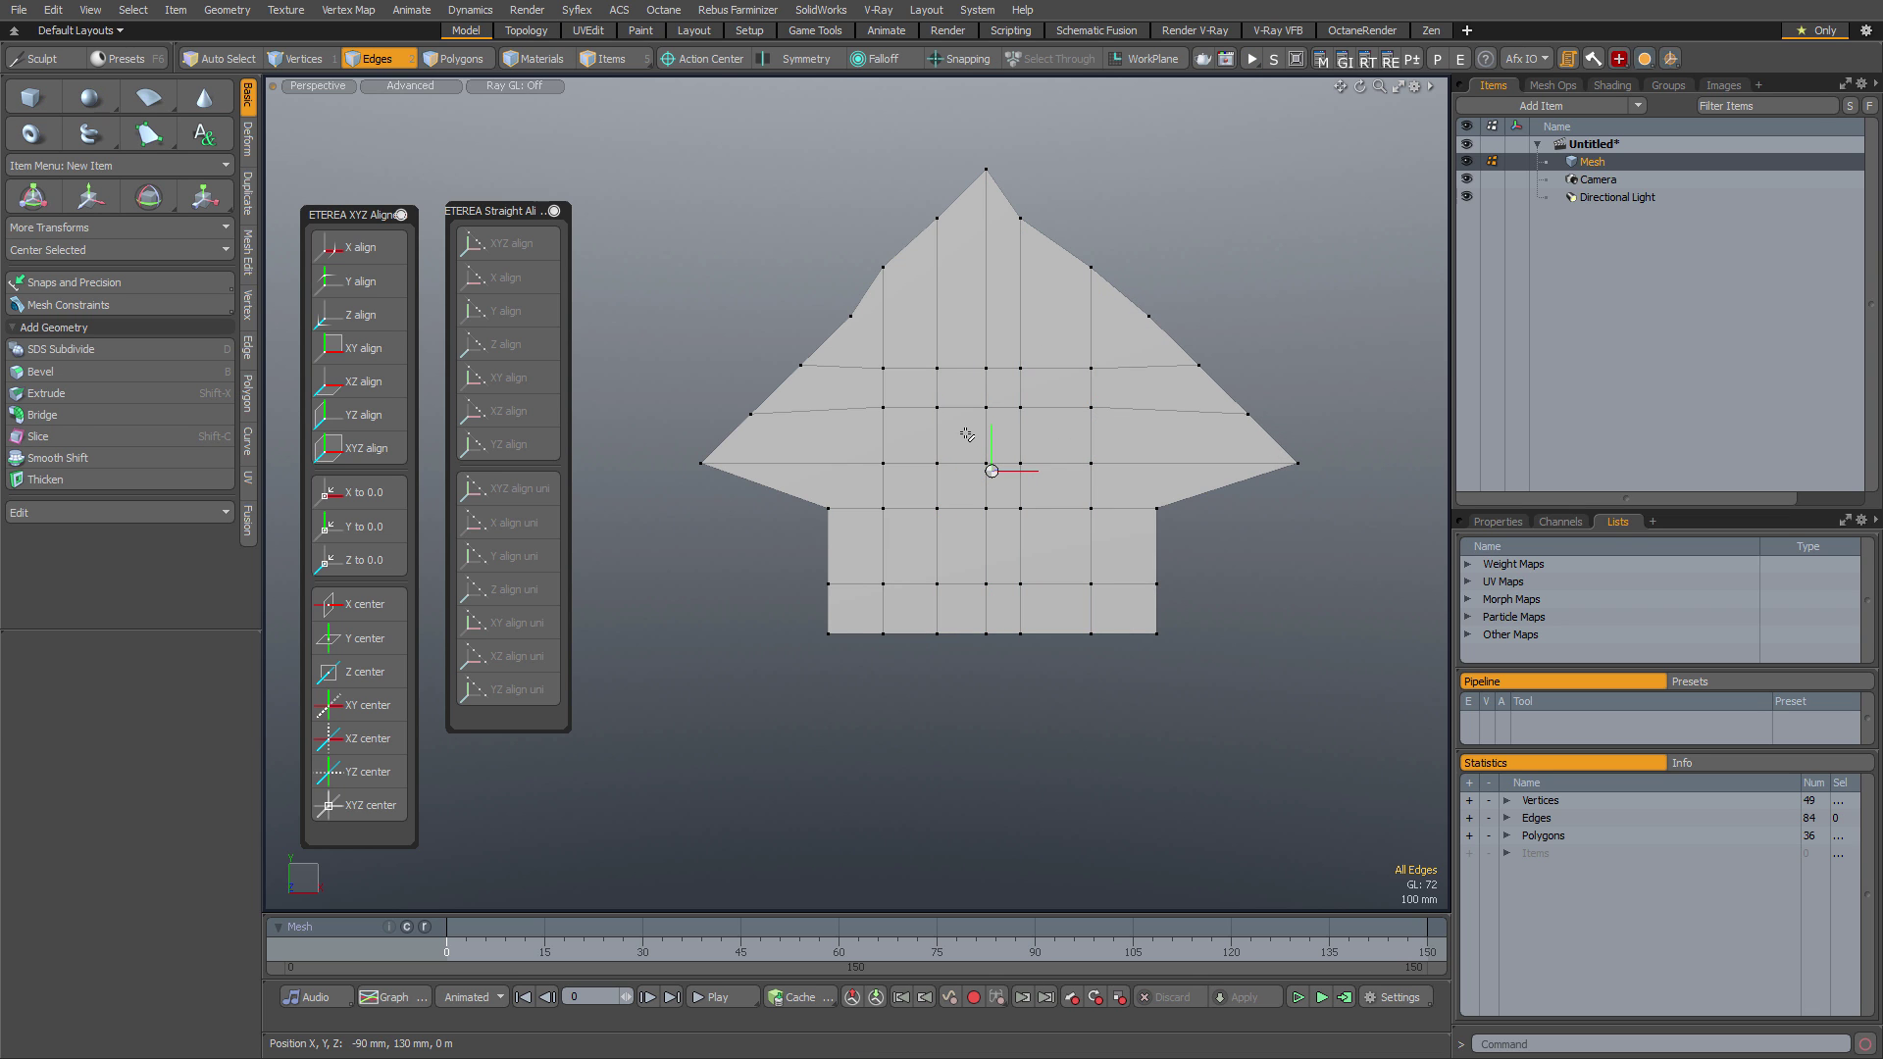
In vertex mode, straighten the roof's left slope from the peak to the left point with the uniform straight XY align
key("1")
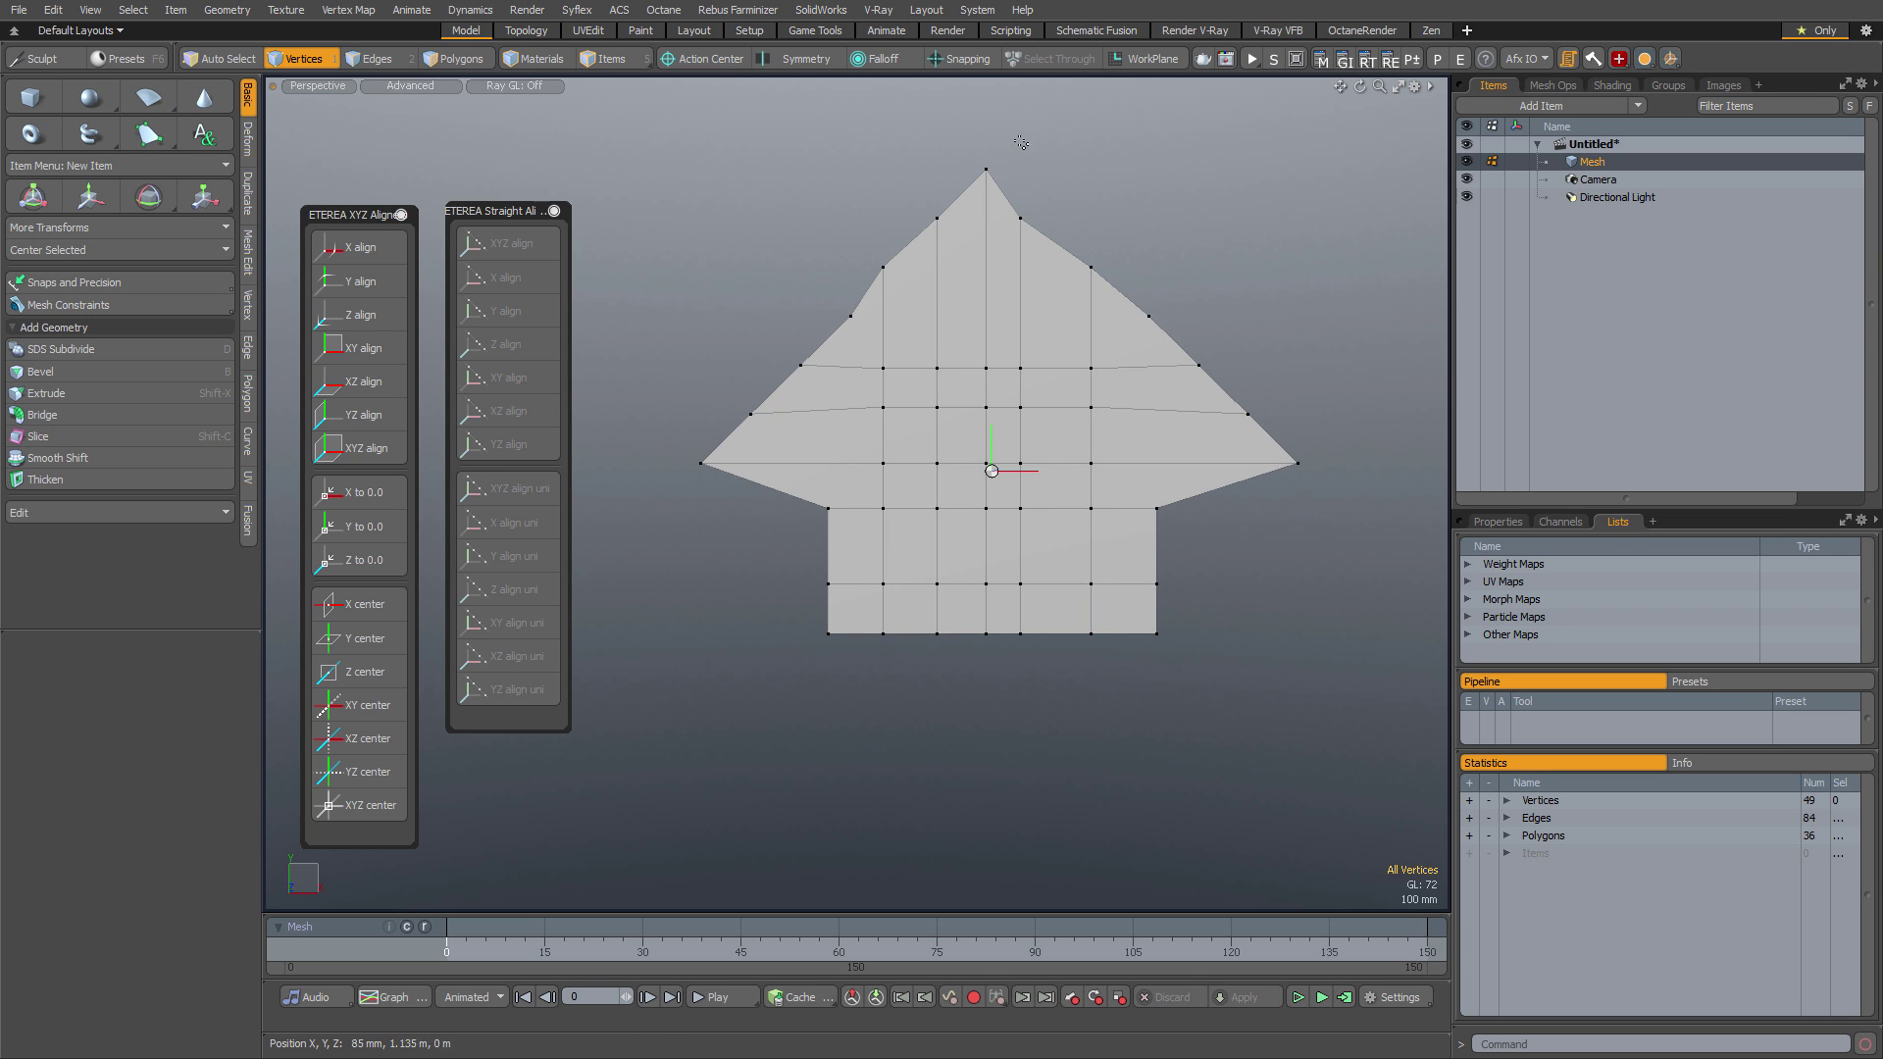
left_click_drag(986, 170, 849, 317)
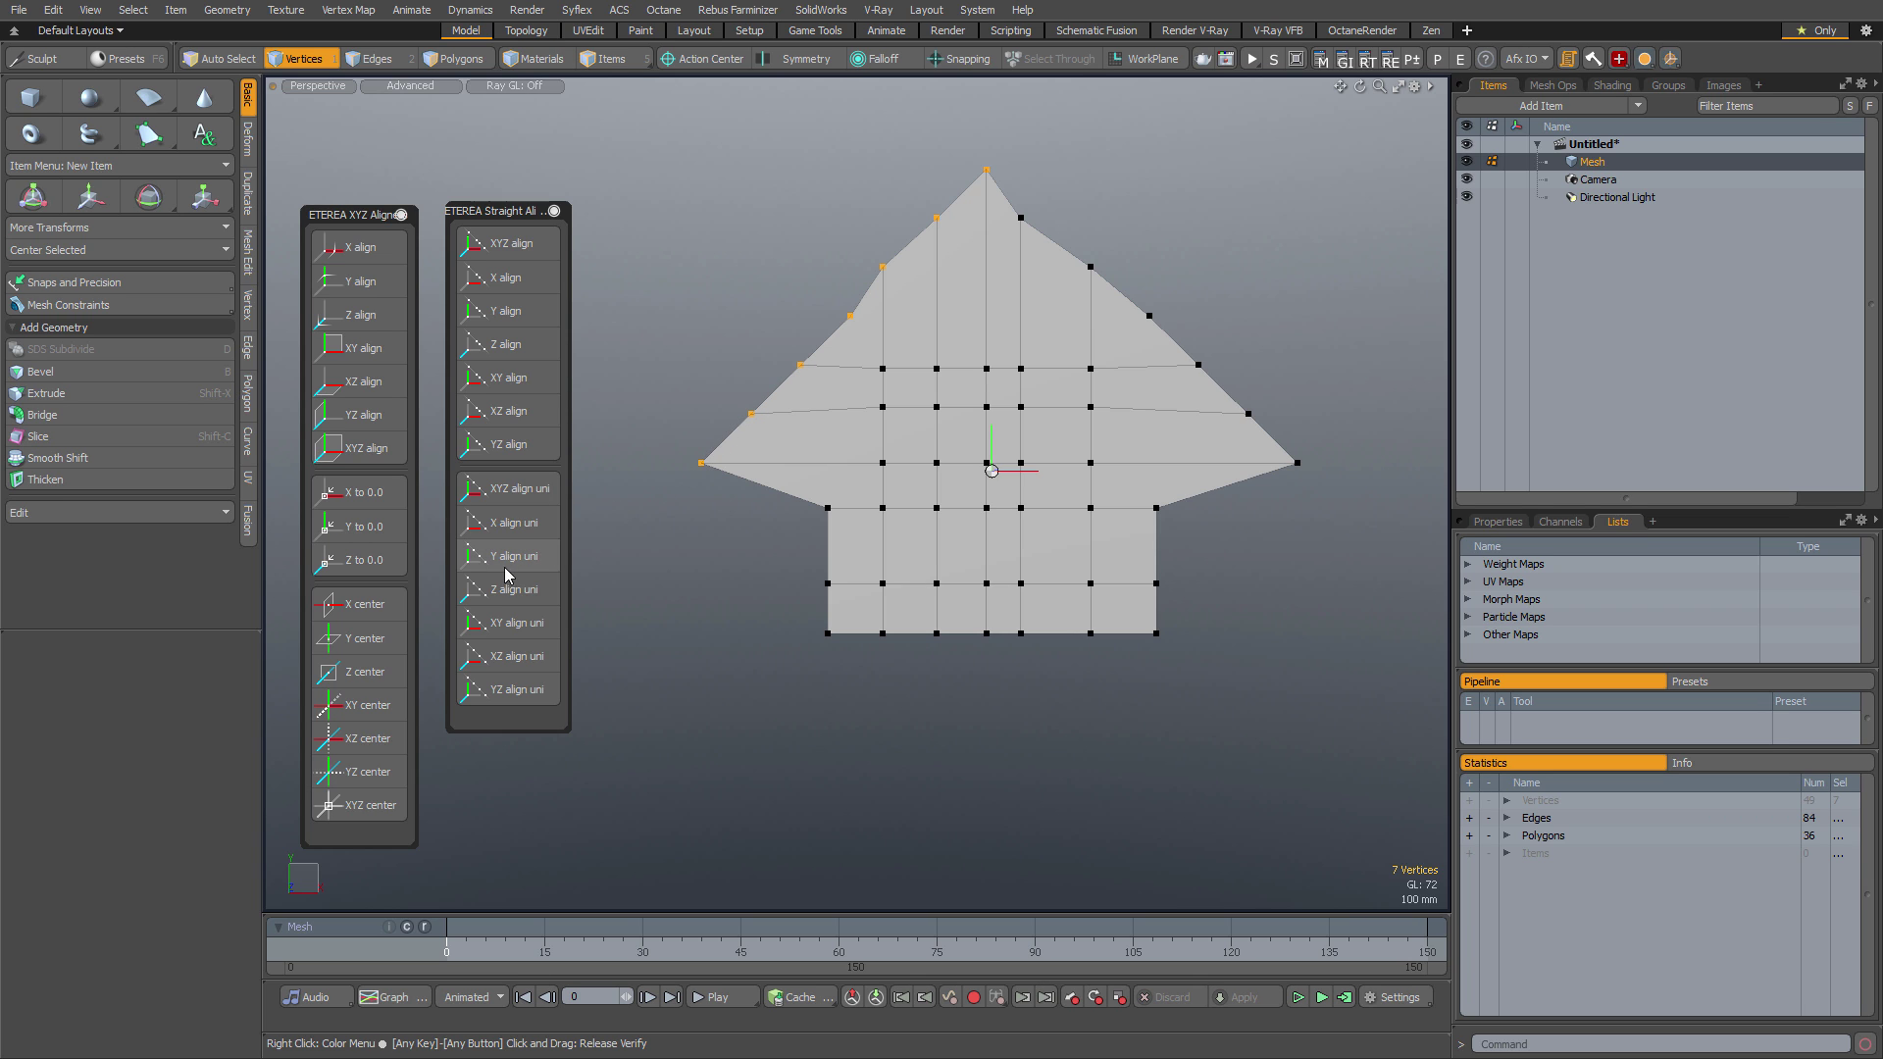
left_click(515, 633)
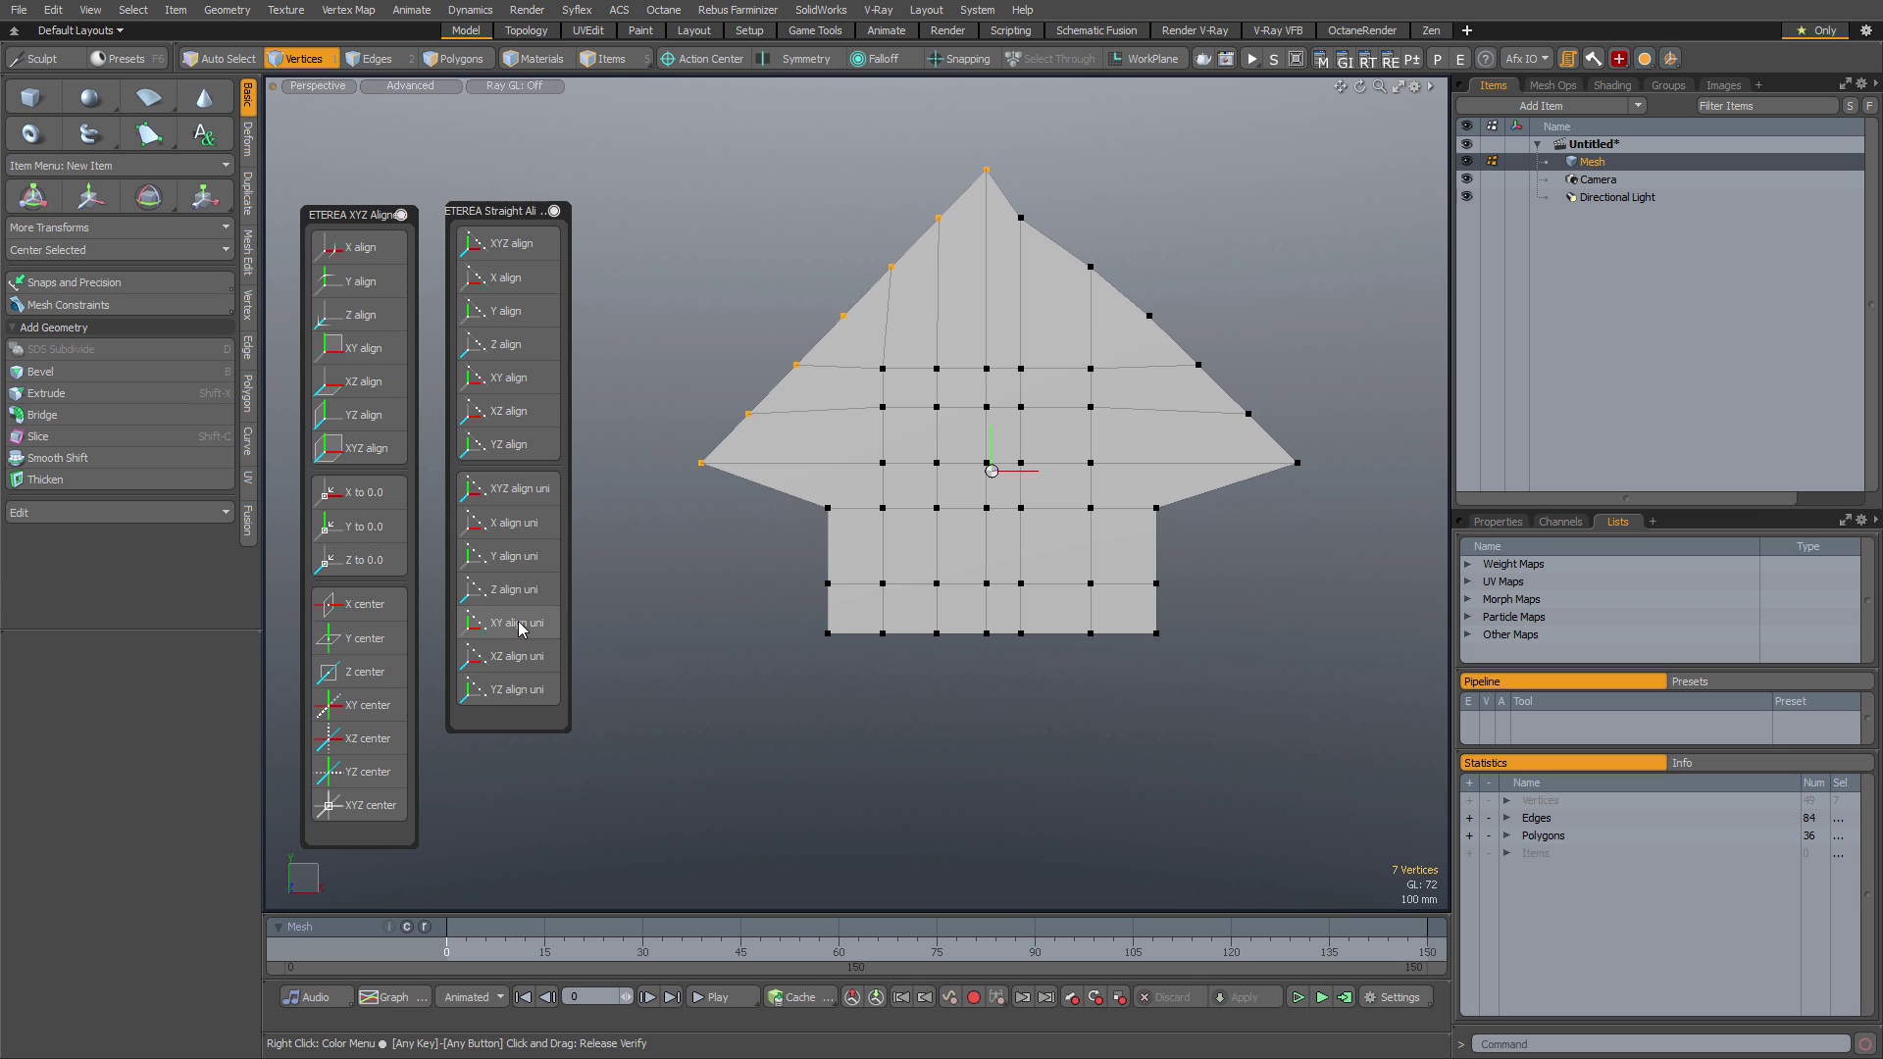
Straighten the roof's right slope from the peak to the right point with the uniform straight XY align and clear the selection
left_click(985, 172)
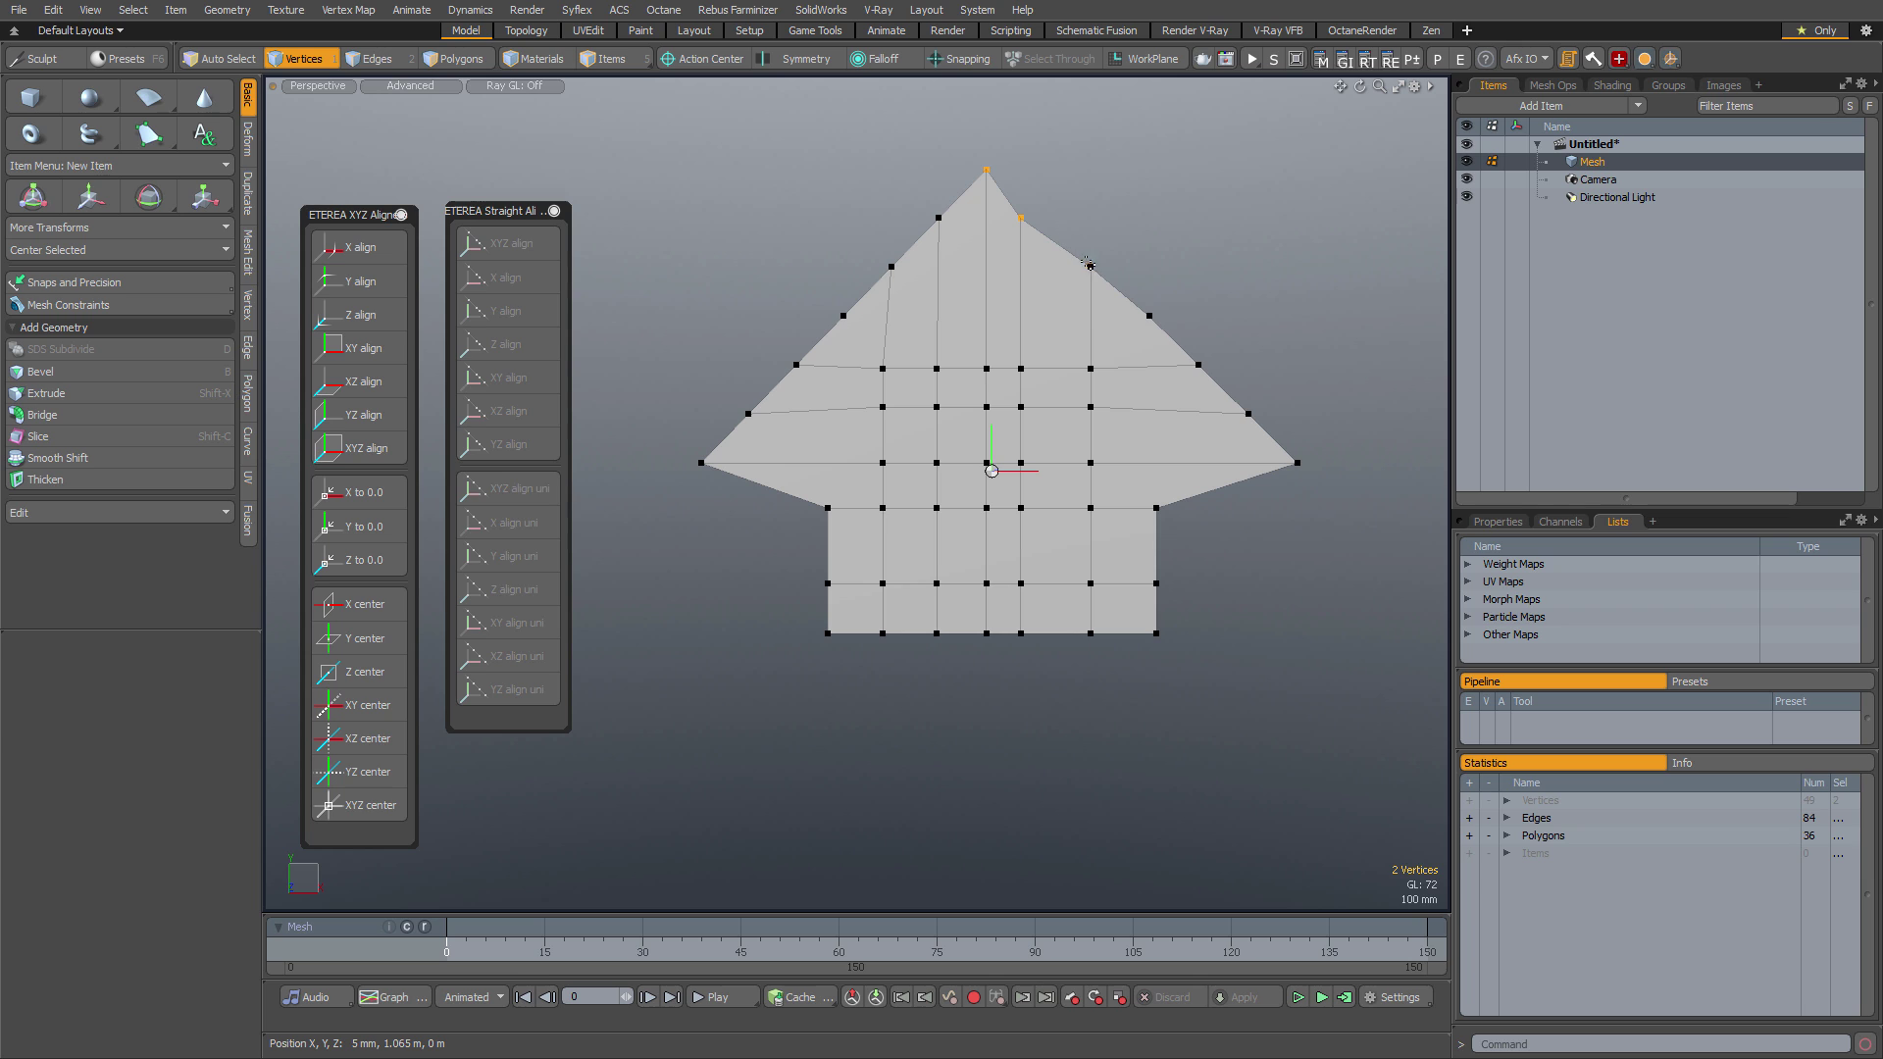
left_click(1090, 265, "shift")
left_click(1149, 316, "shift")
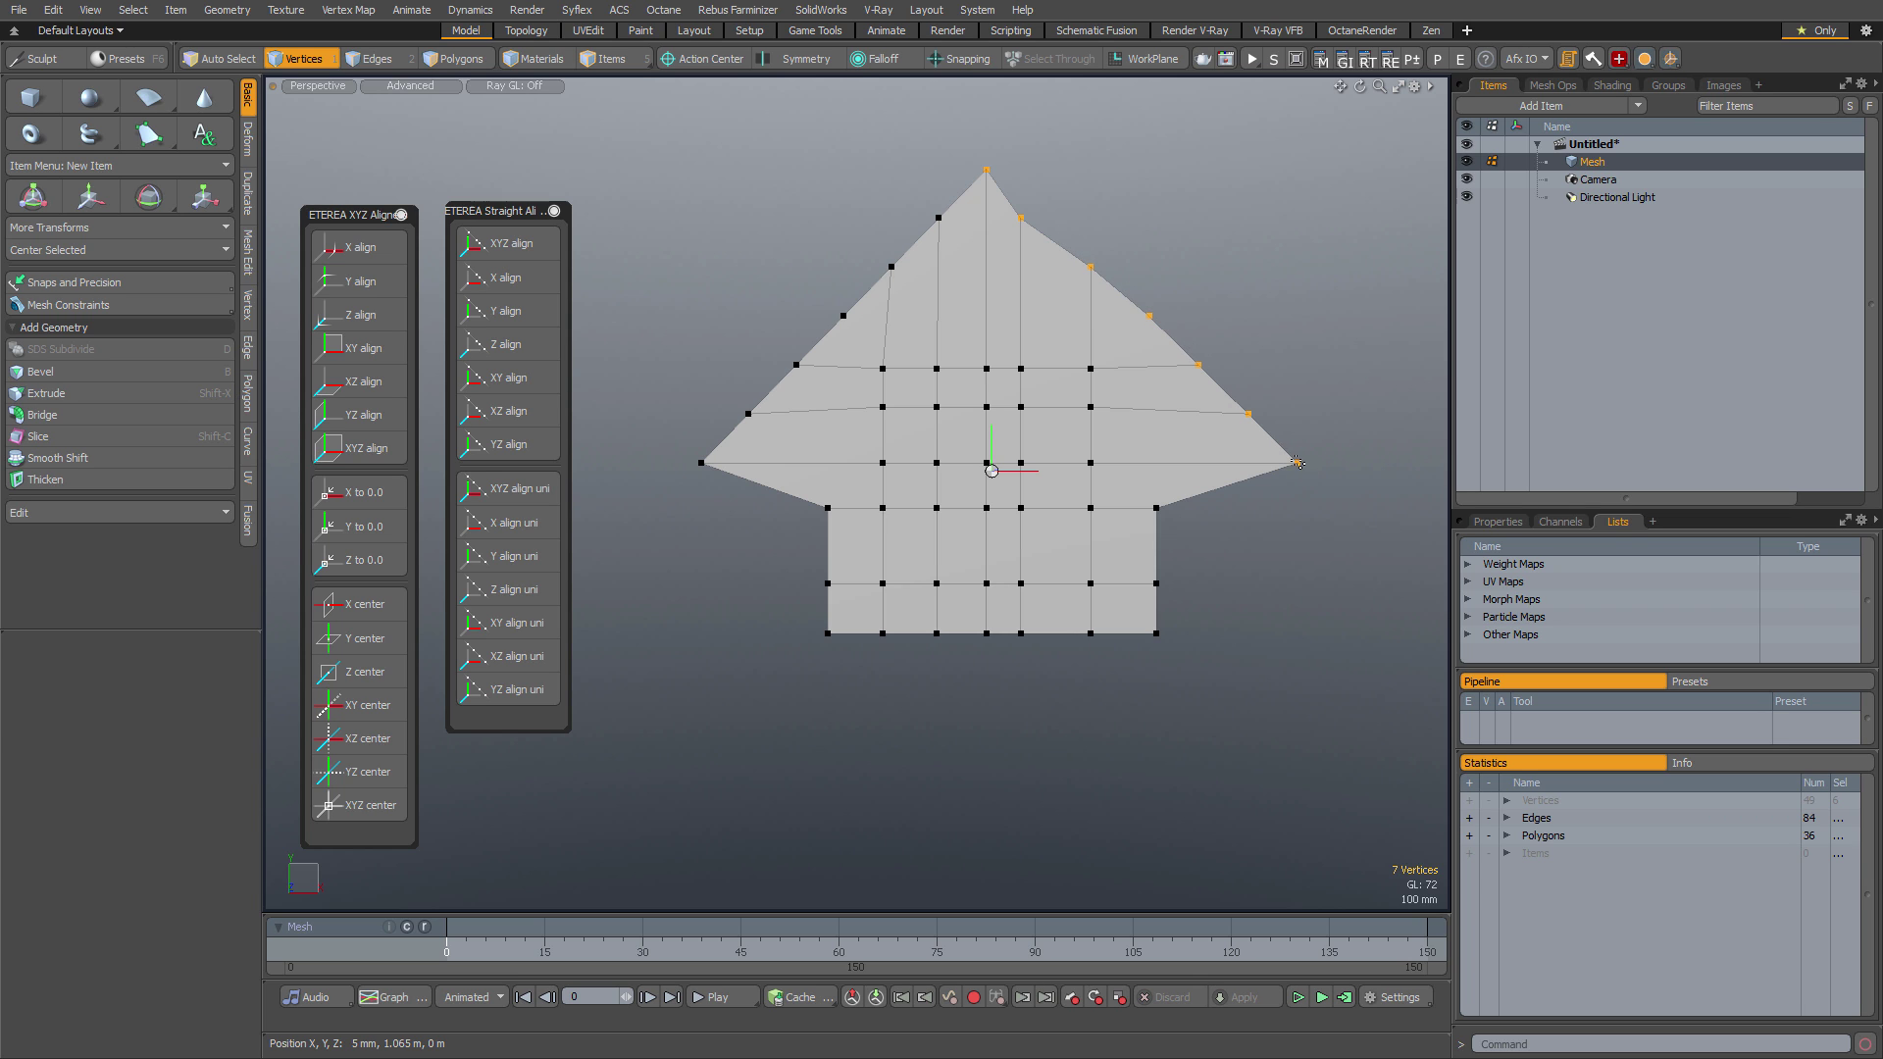
key("ctrl+r")
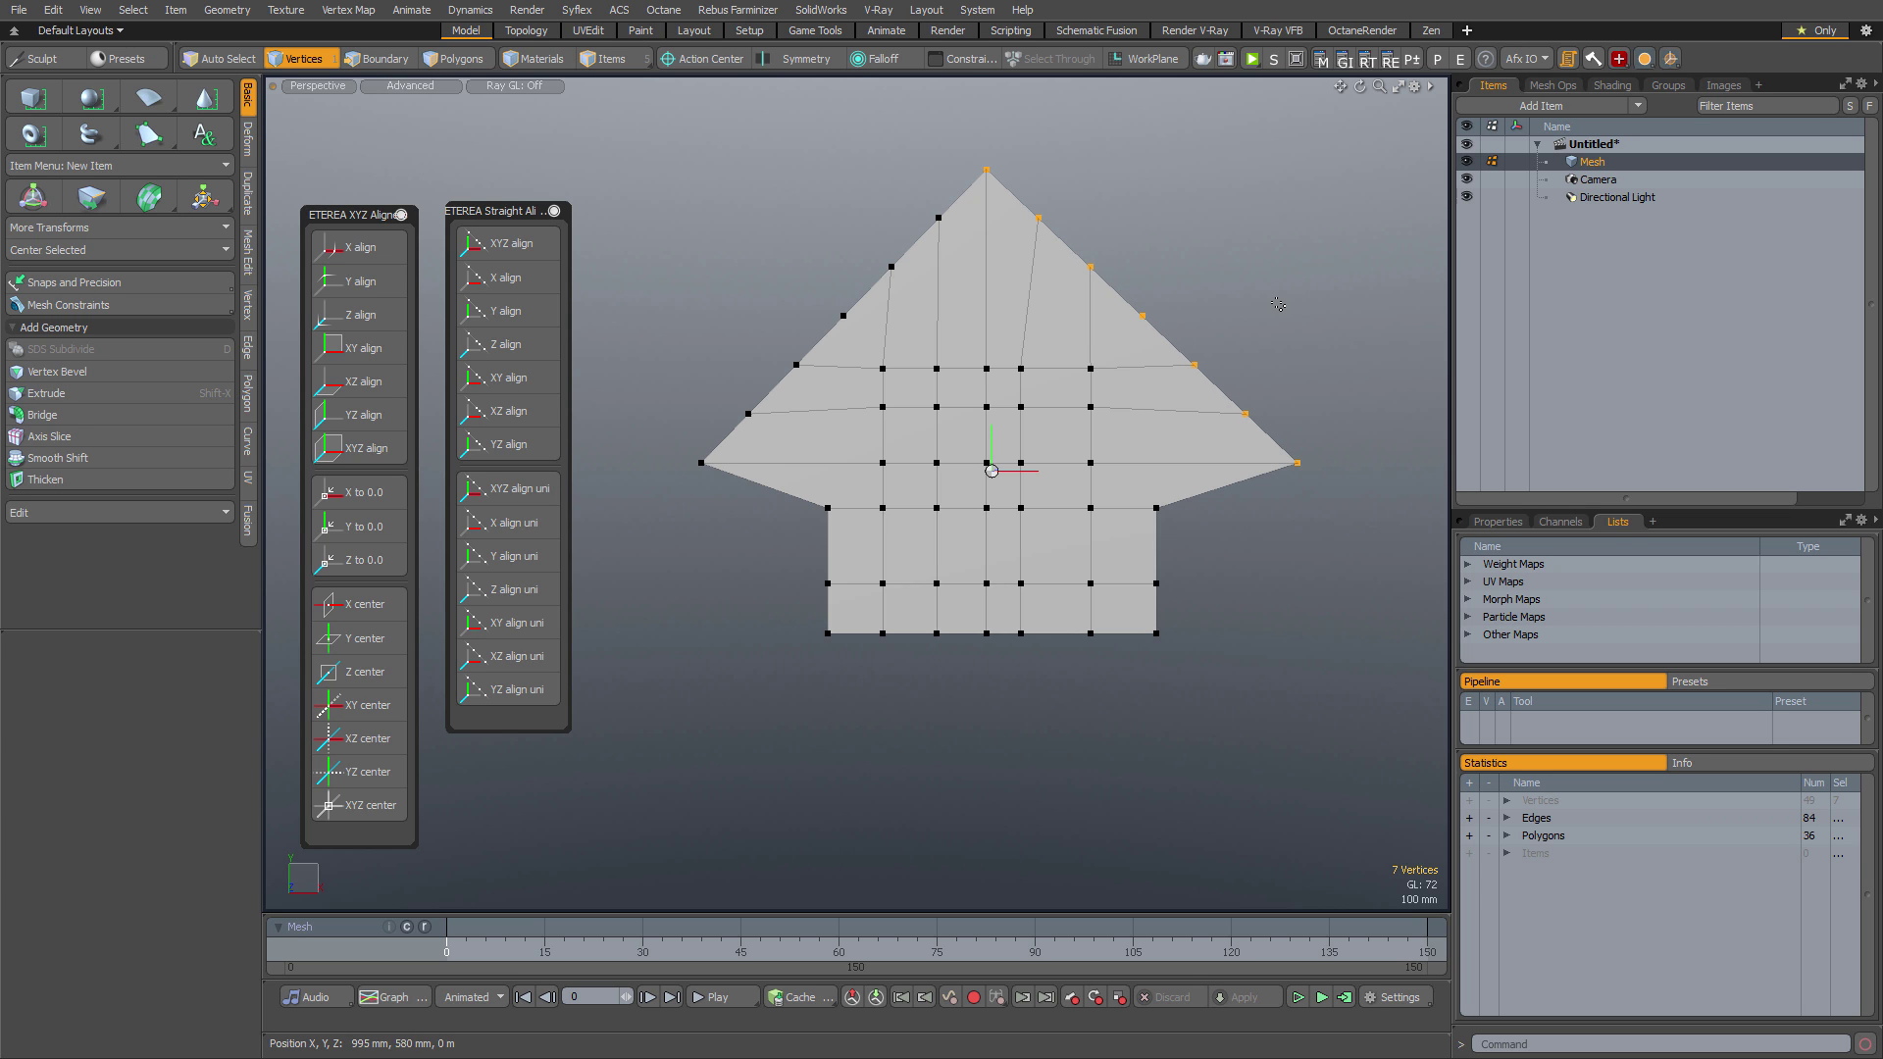
key("Escape")
Try a Y align on the vertex row below the roof's base together with the left and right roof points
right_click_drag(750, 531, 1222, 498)
left_click(1297, 463, "shift")
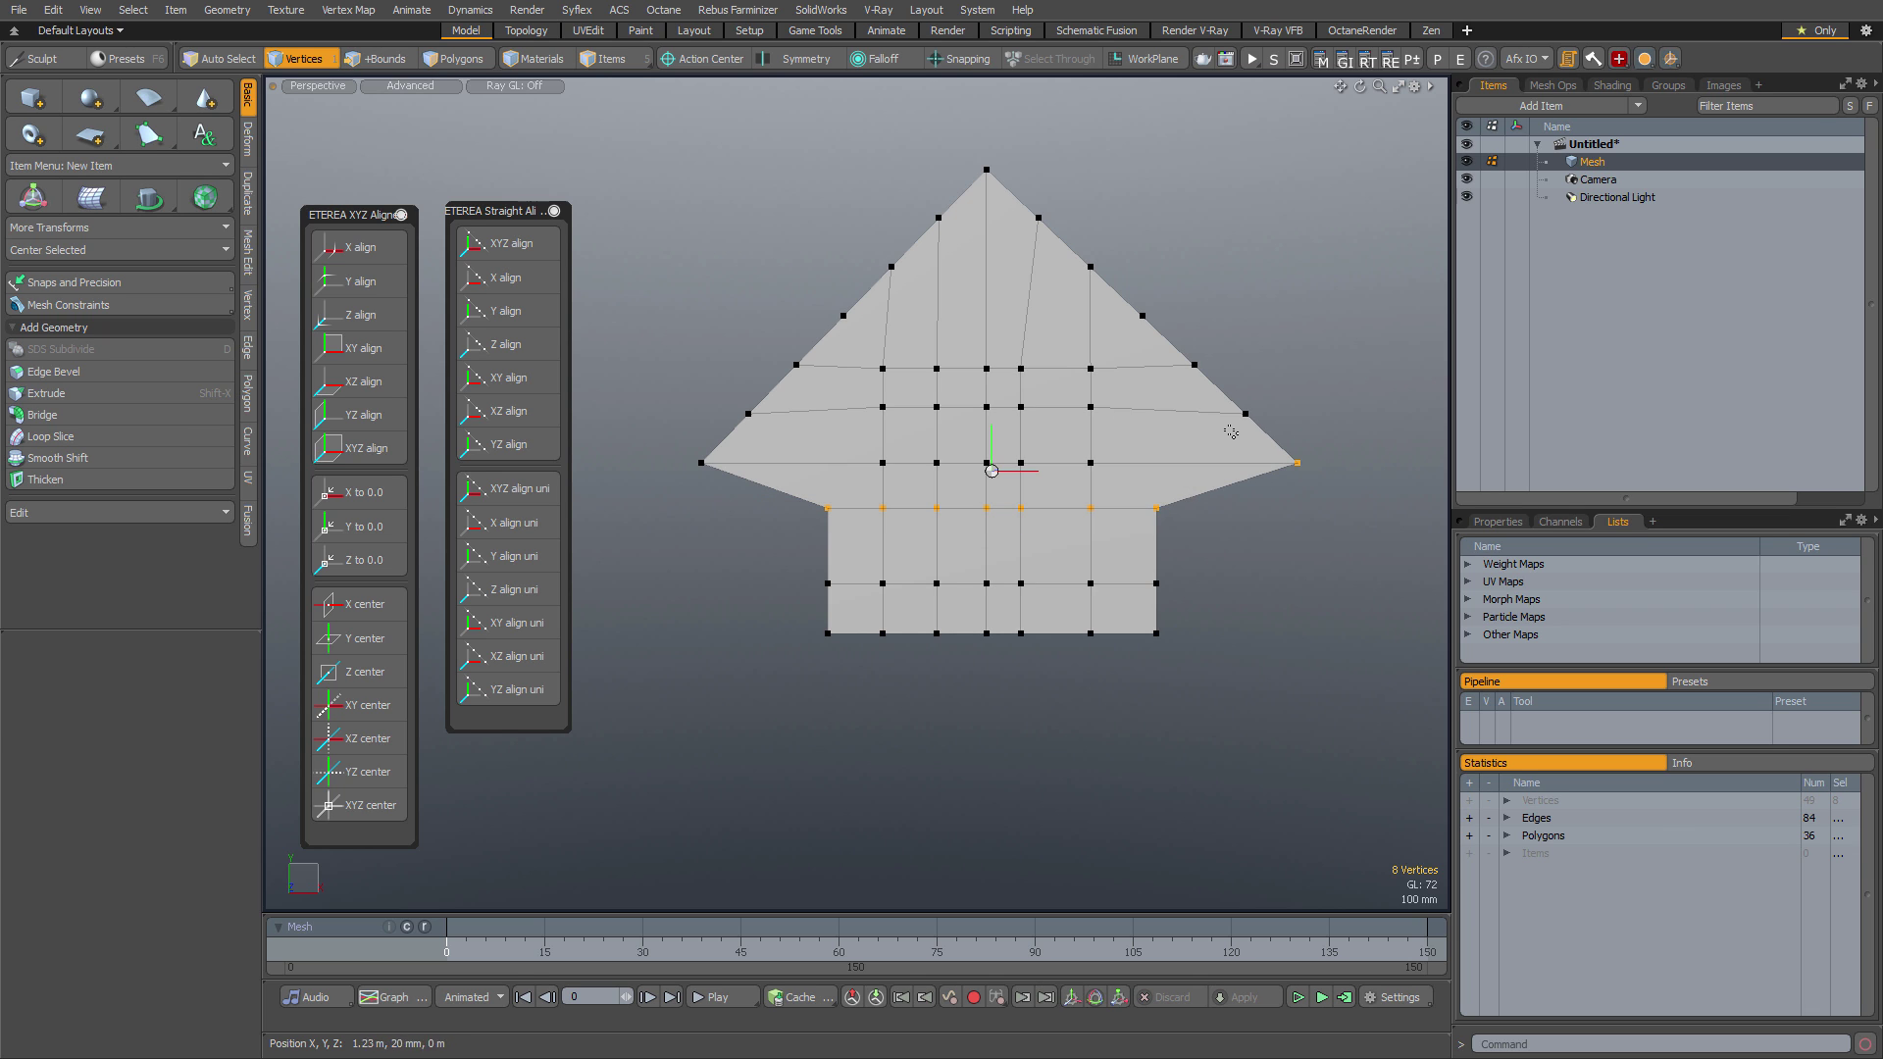
left_click(702, 462, "shift")
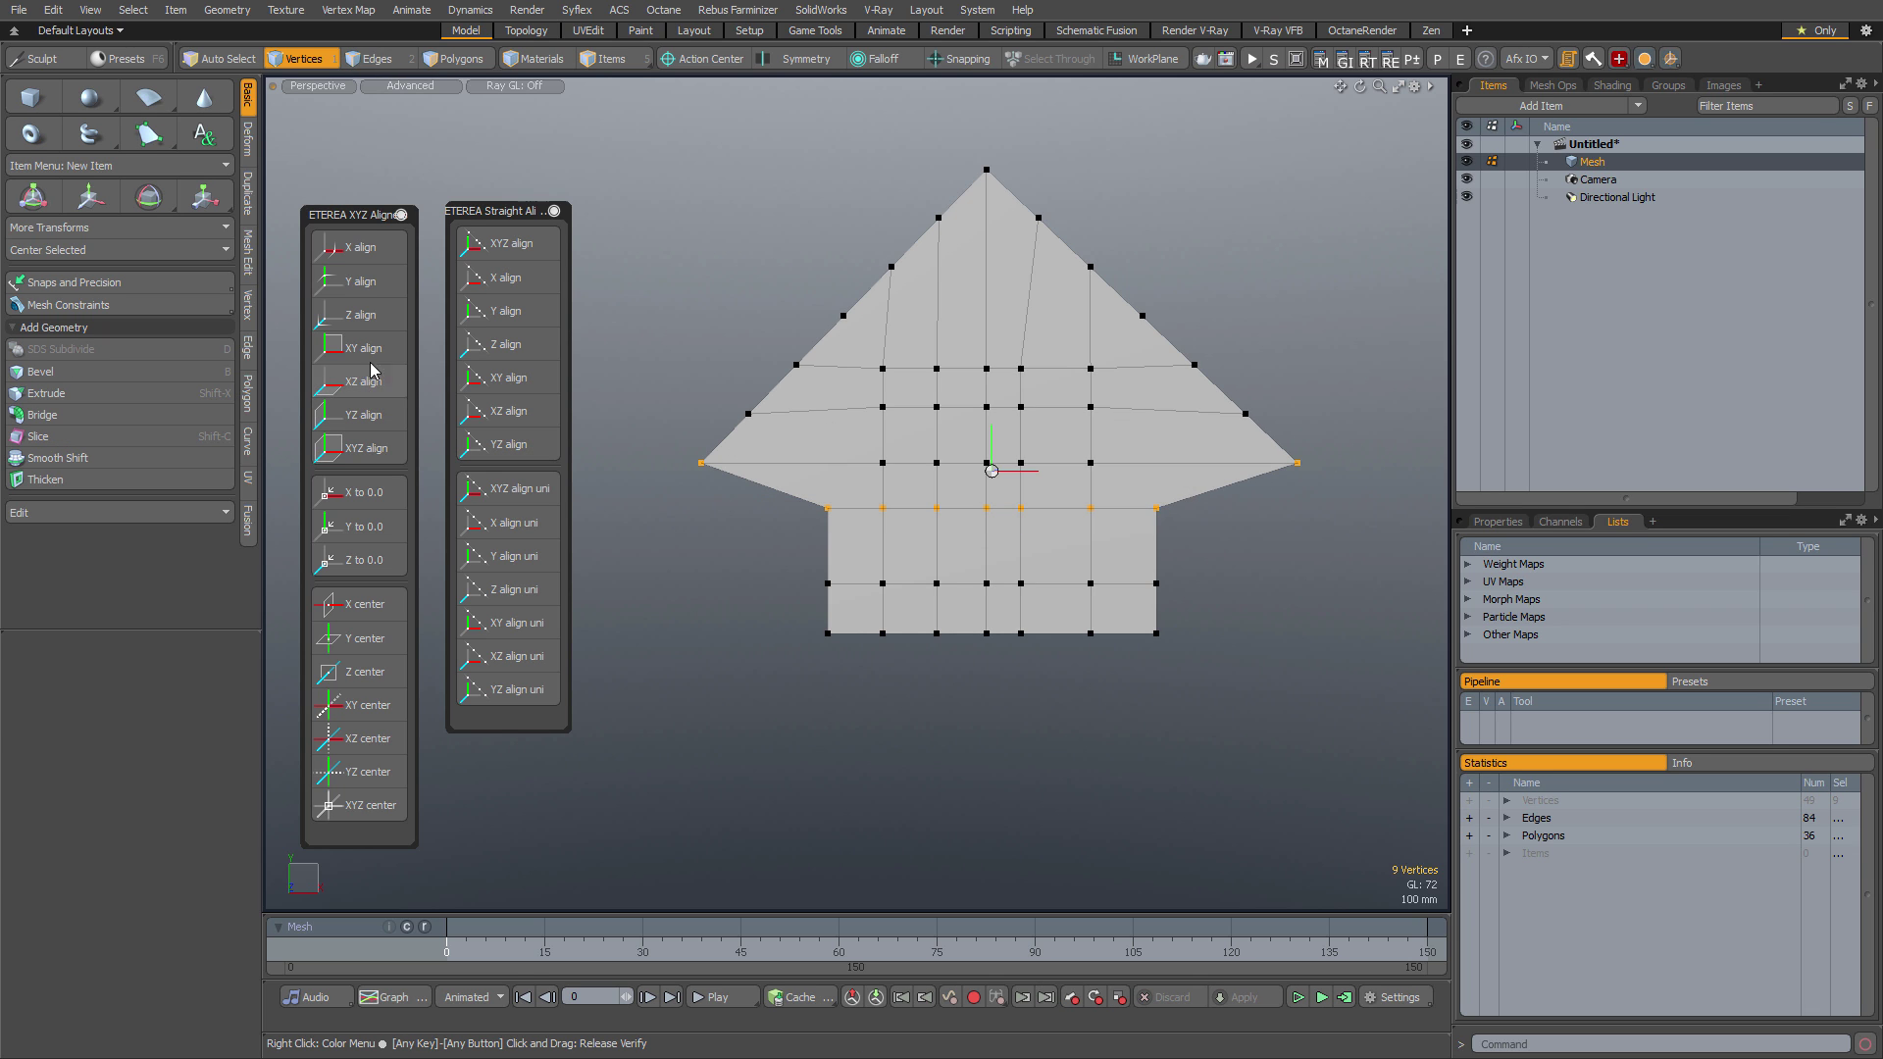
left_click(373, 286)
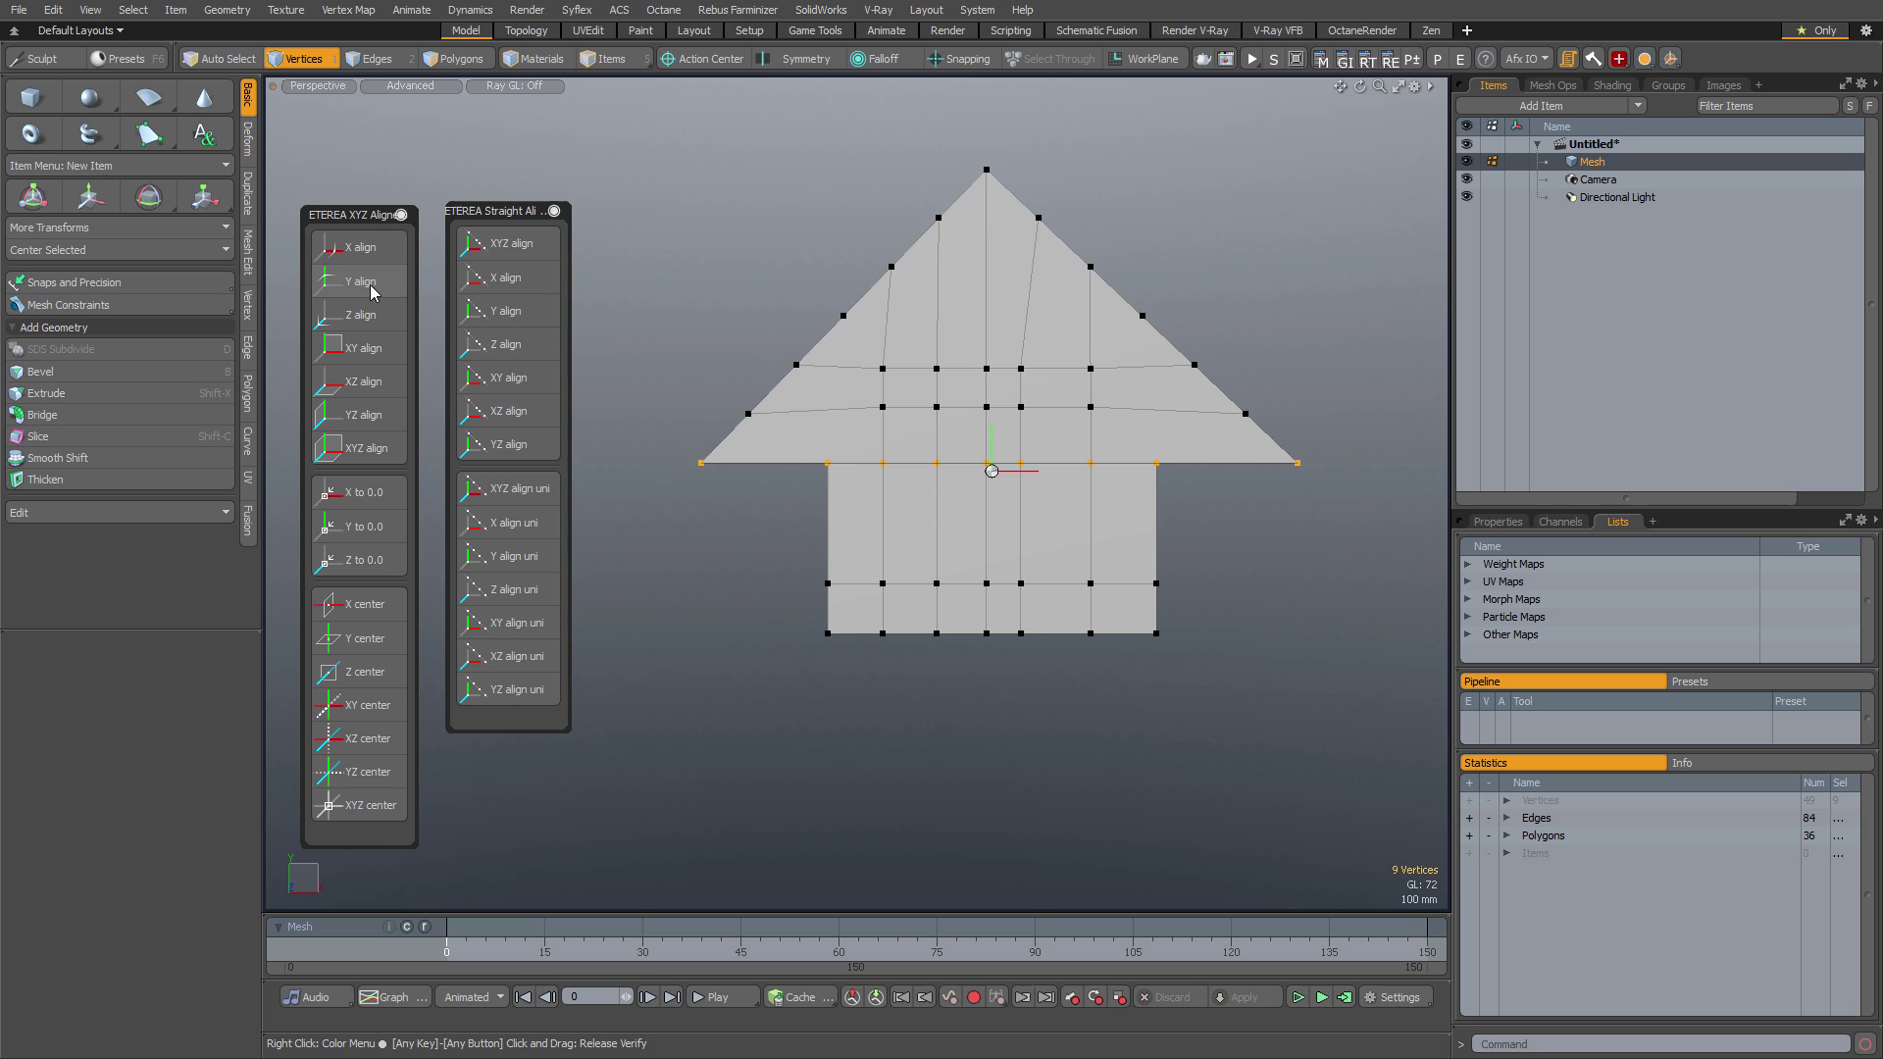
Try moving the aligned vertex row along Y, undo the moves and the Y align, and clear the selection
key("w")
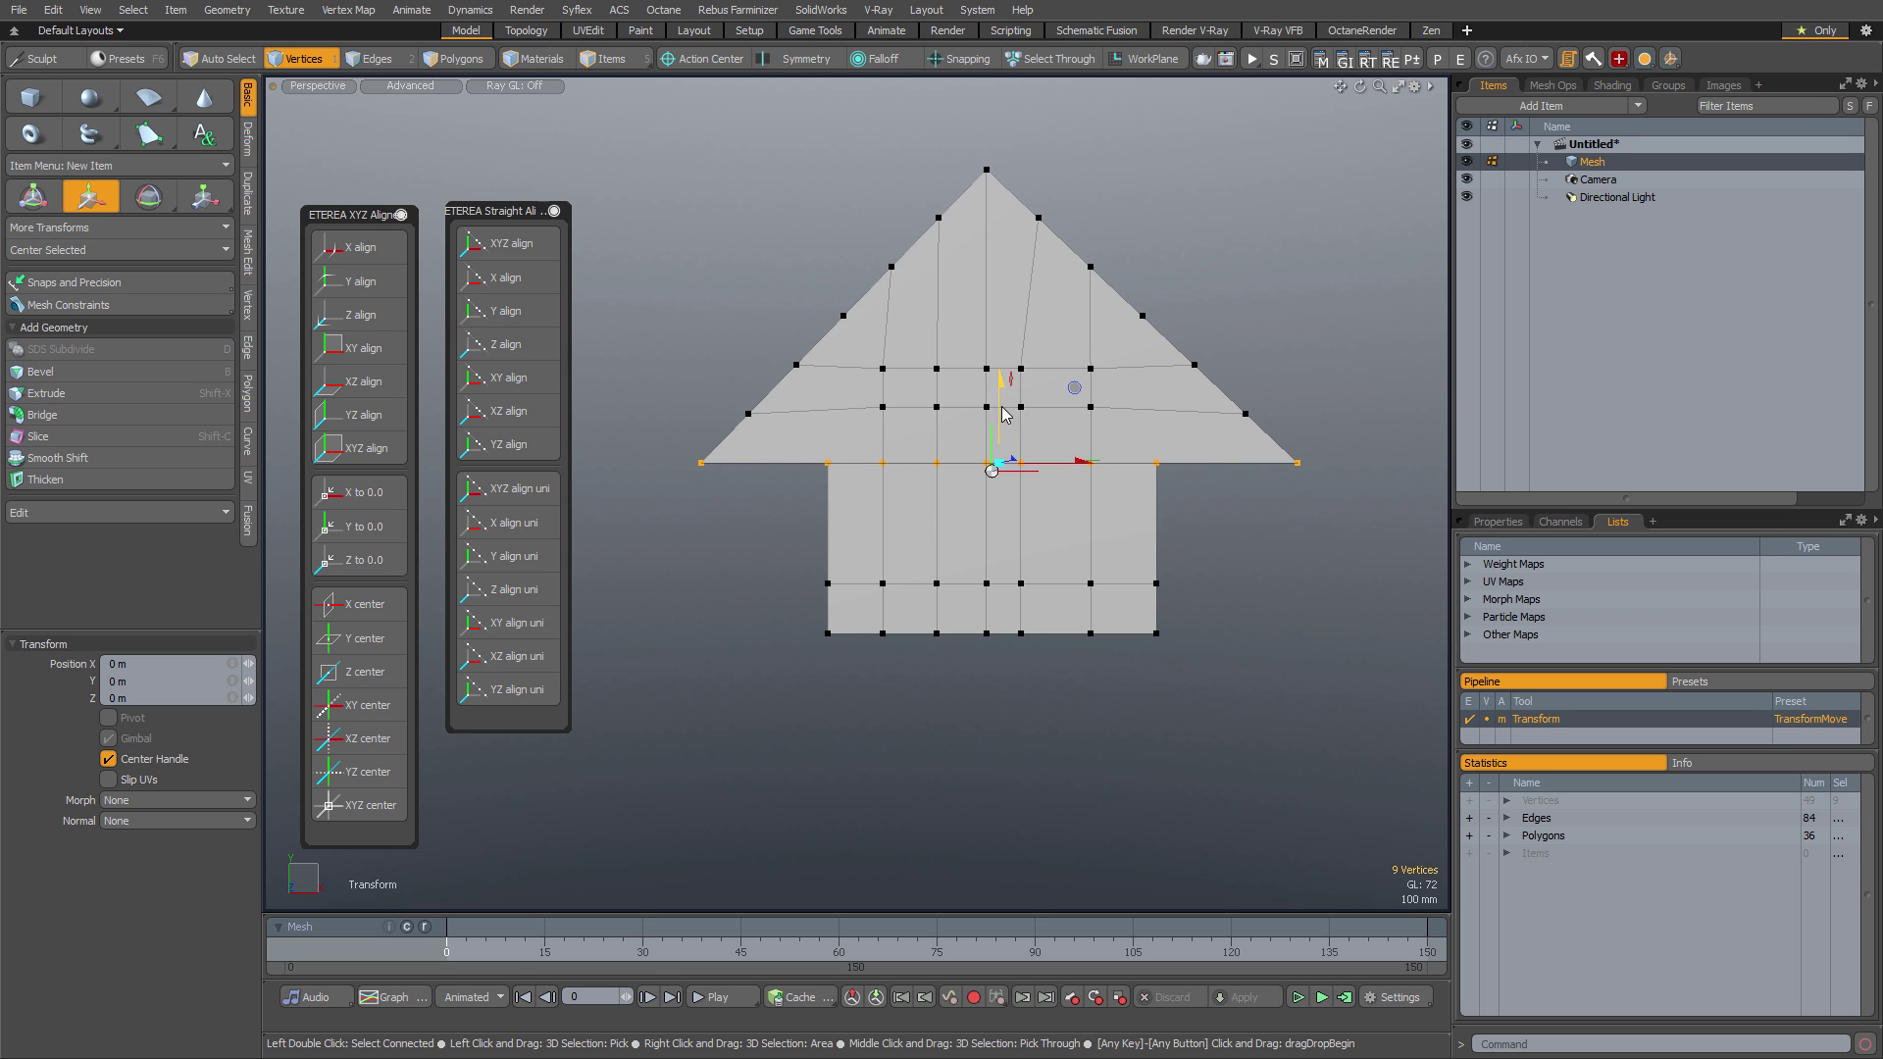
mouse_move(1000, 461)
left_mouse_down()
mouse_move(988, 504)
mouse_move(1005, 441)
left_mouse_up()
key("ctrl+z")
left_click_drag(1006, 336, 1006, 371)
key("space")
left_click(700, 358)
key("ctrl+z")
key("ctrl+z")
key("ctrl+z")
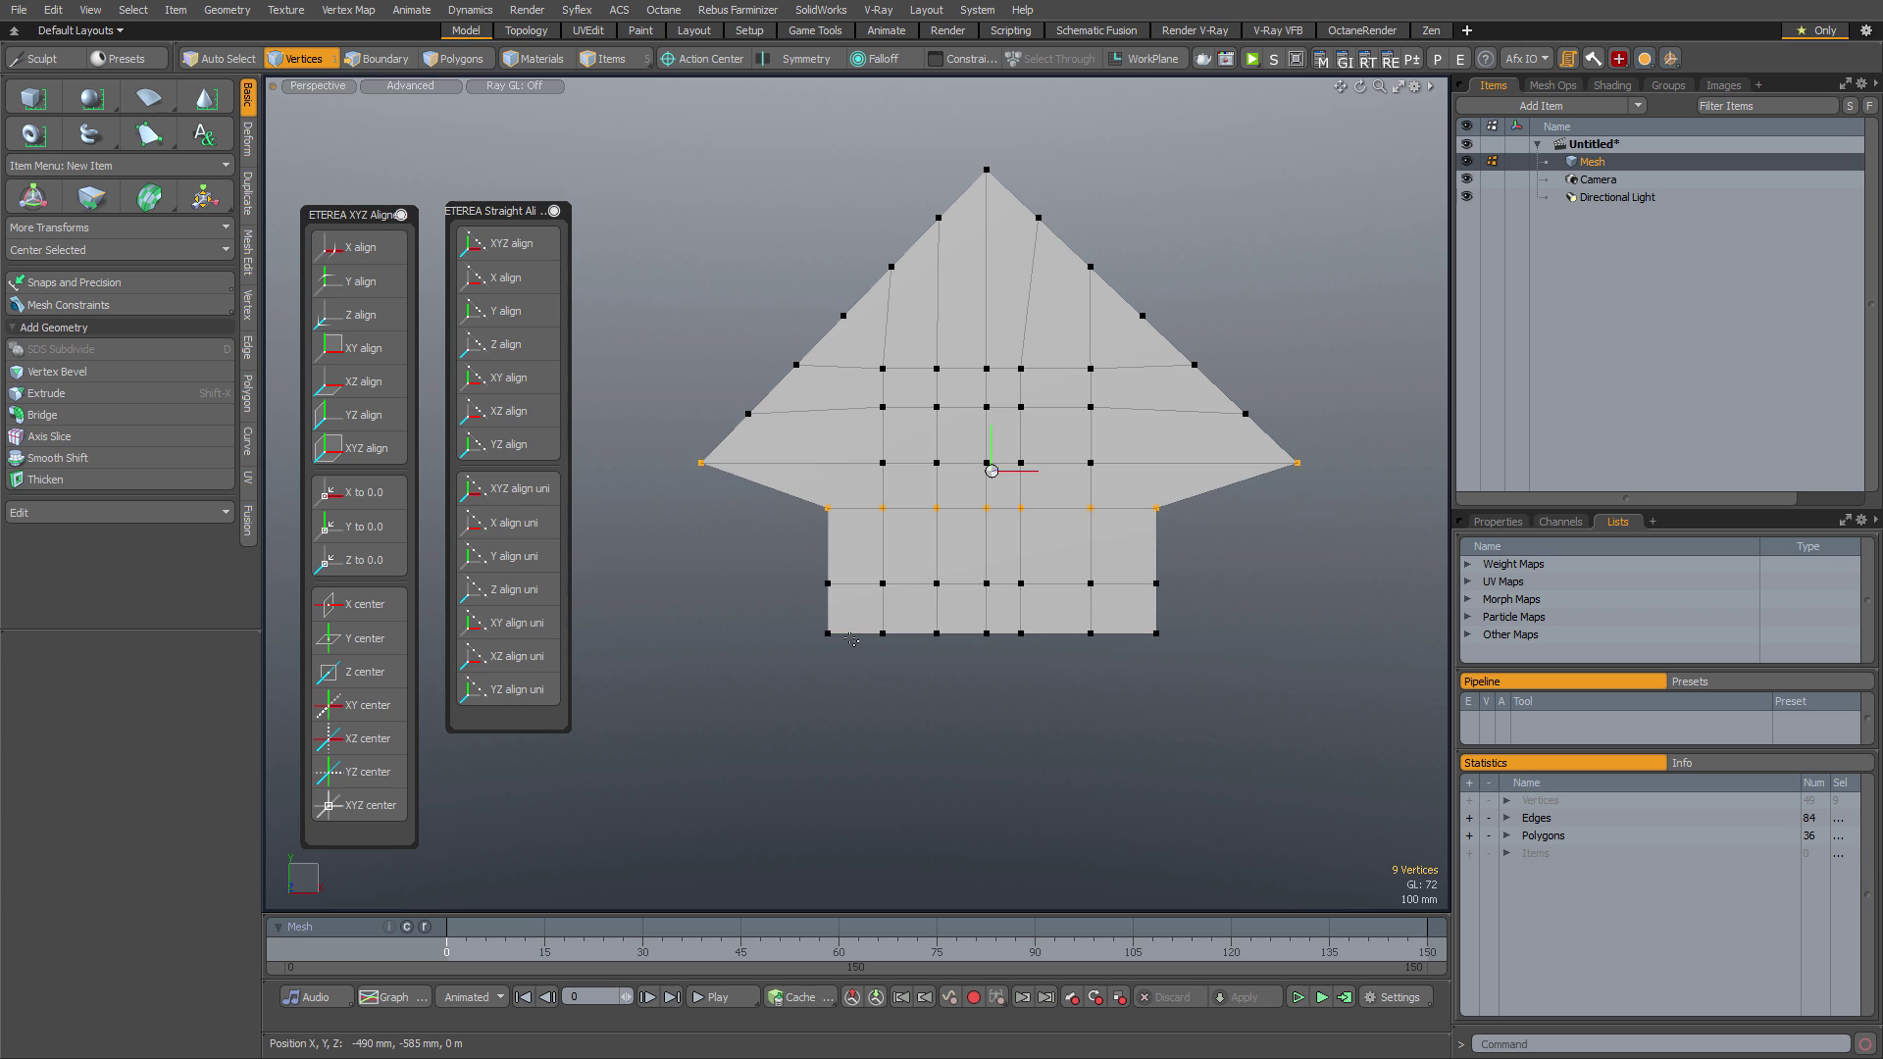
left_click(785, 748)
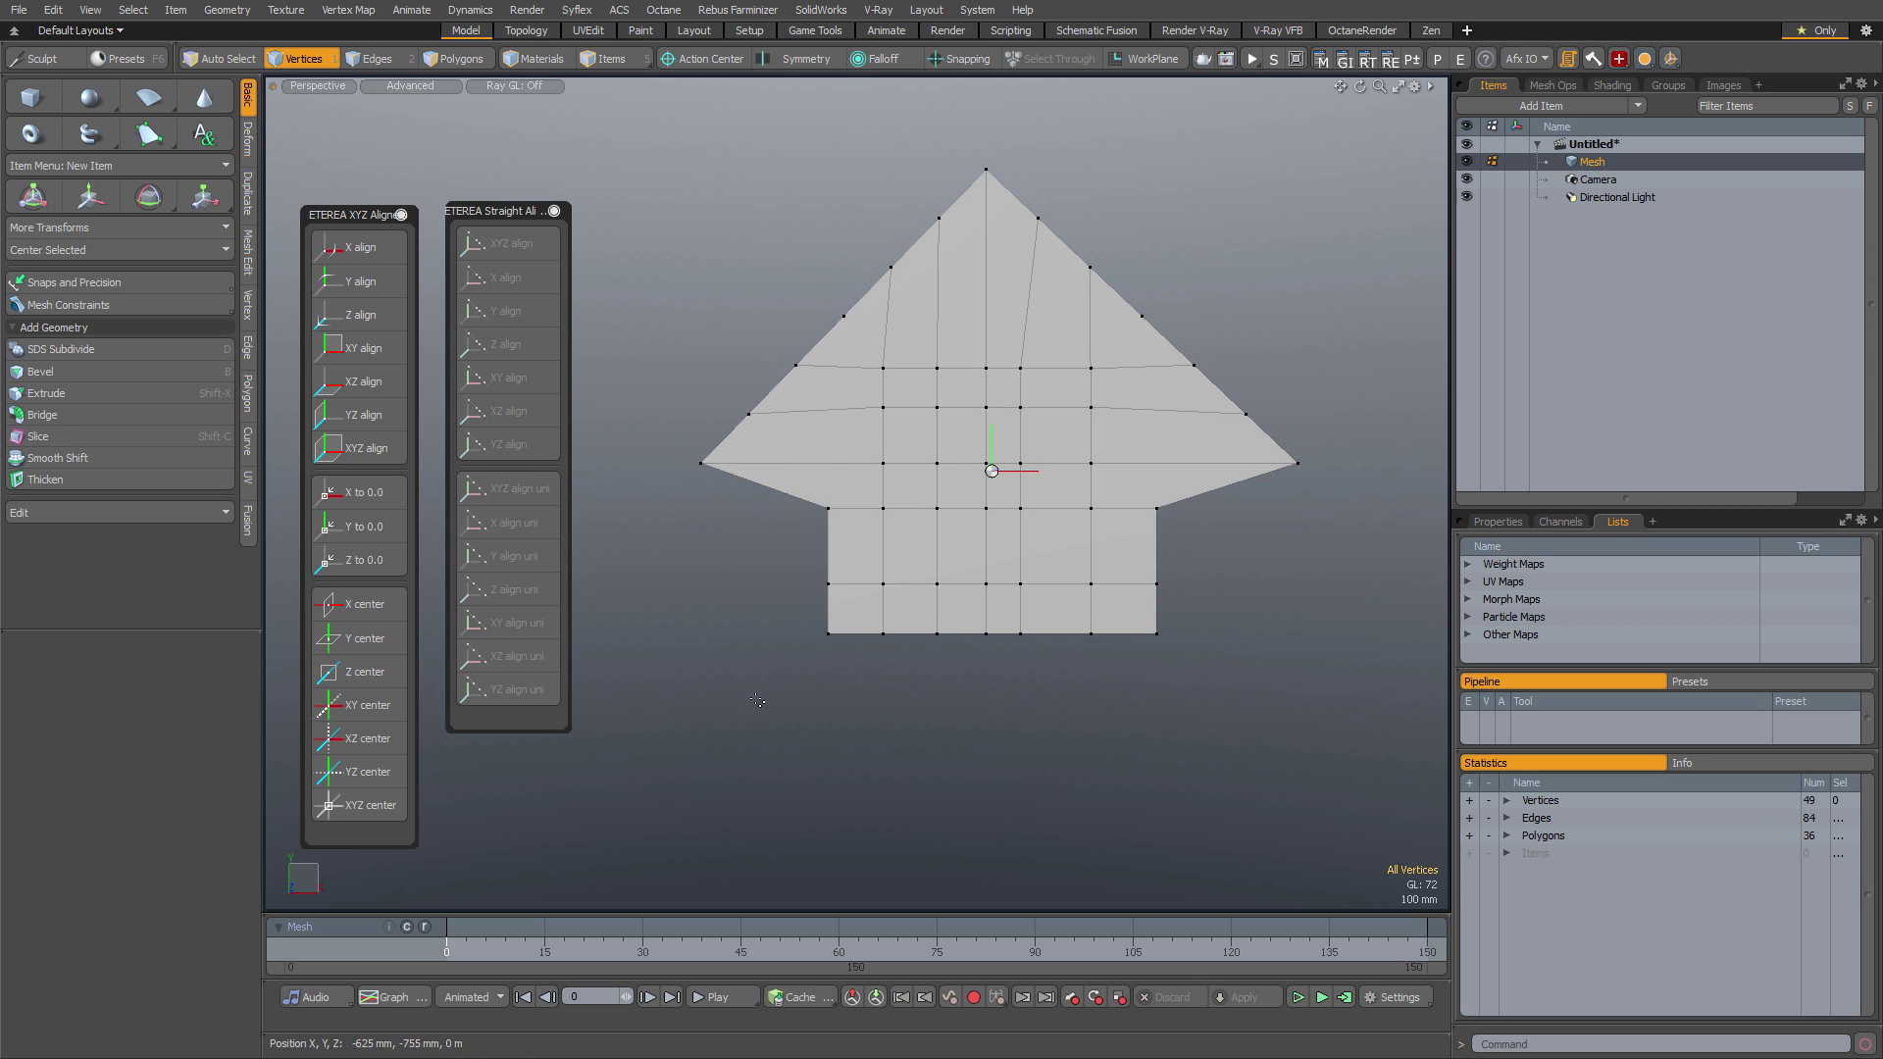
Select the mesh's bottom row of vertices and bring up the aligners pie menu to view its directional options
mouse_move(758, 702)
right_mouse_down()
mouse_move(1228, 596)
mouse_move(1184, 610)
right_mouse_up()
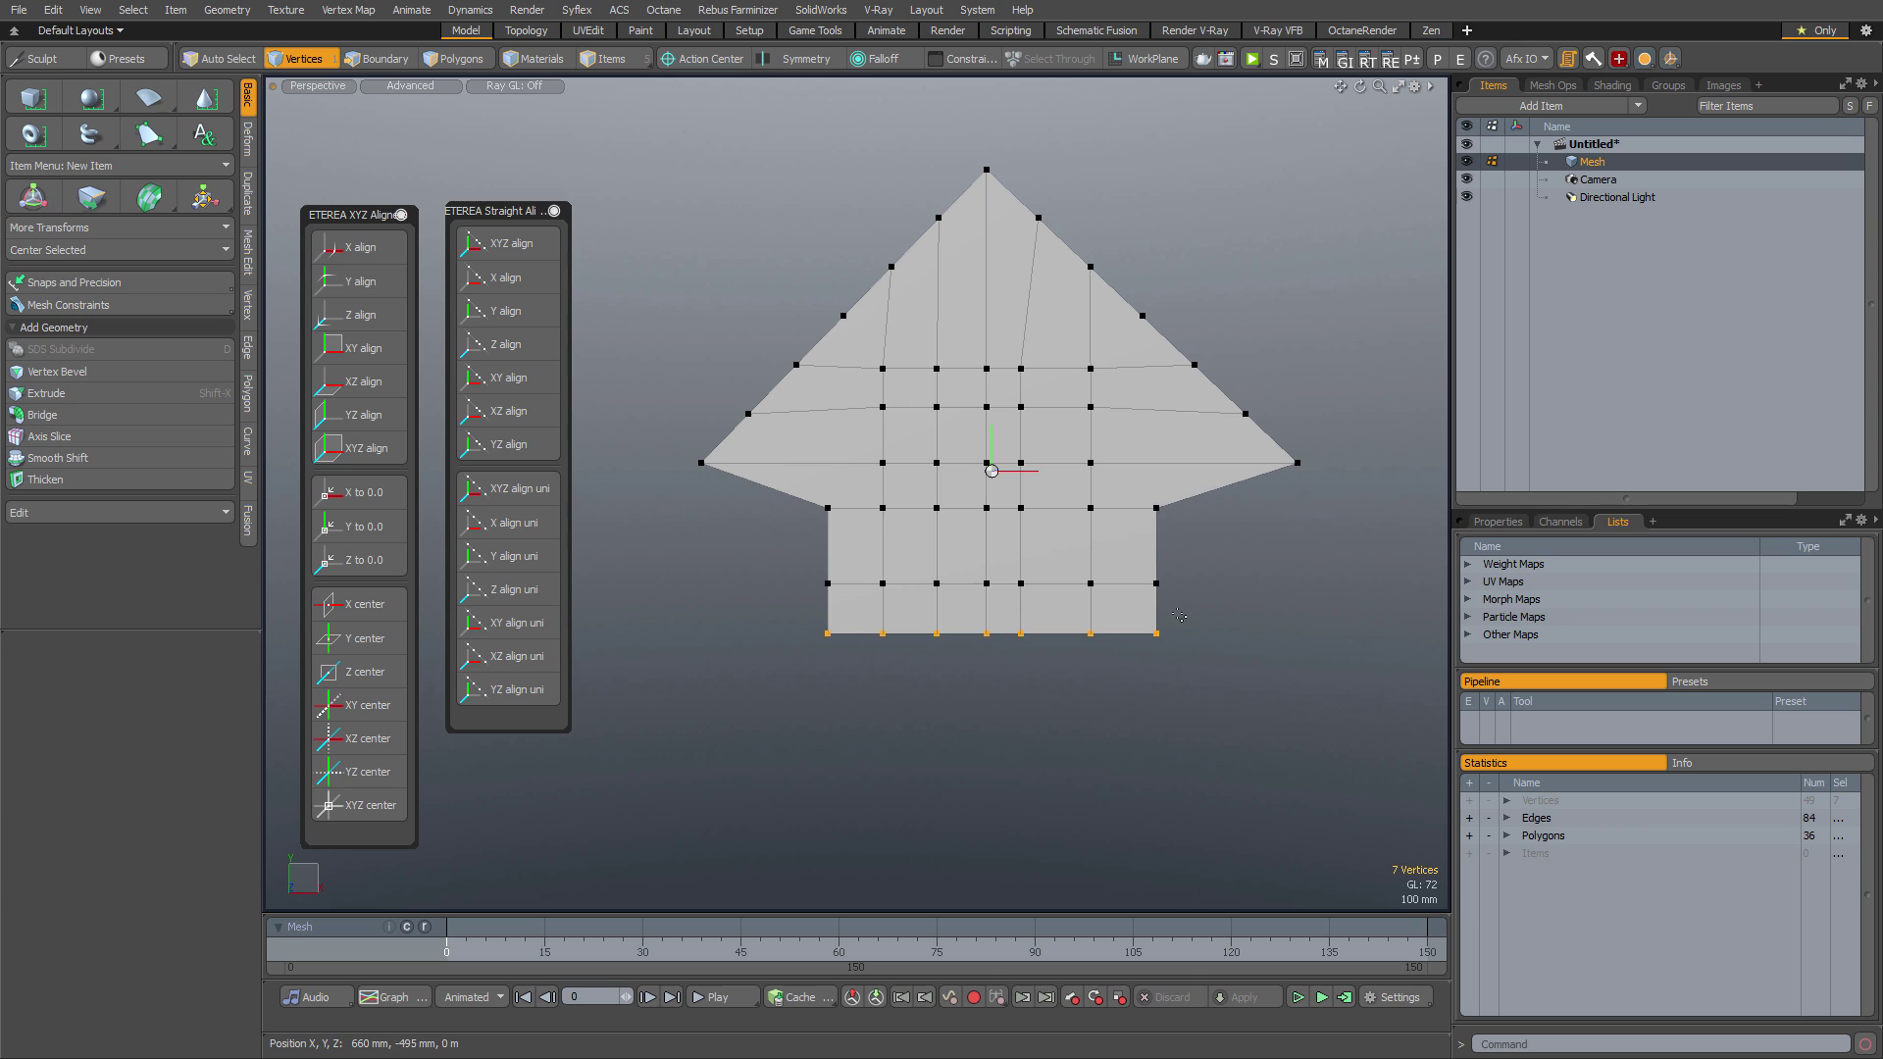
key("ctrl+space")
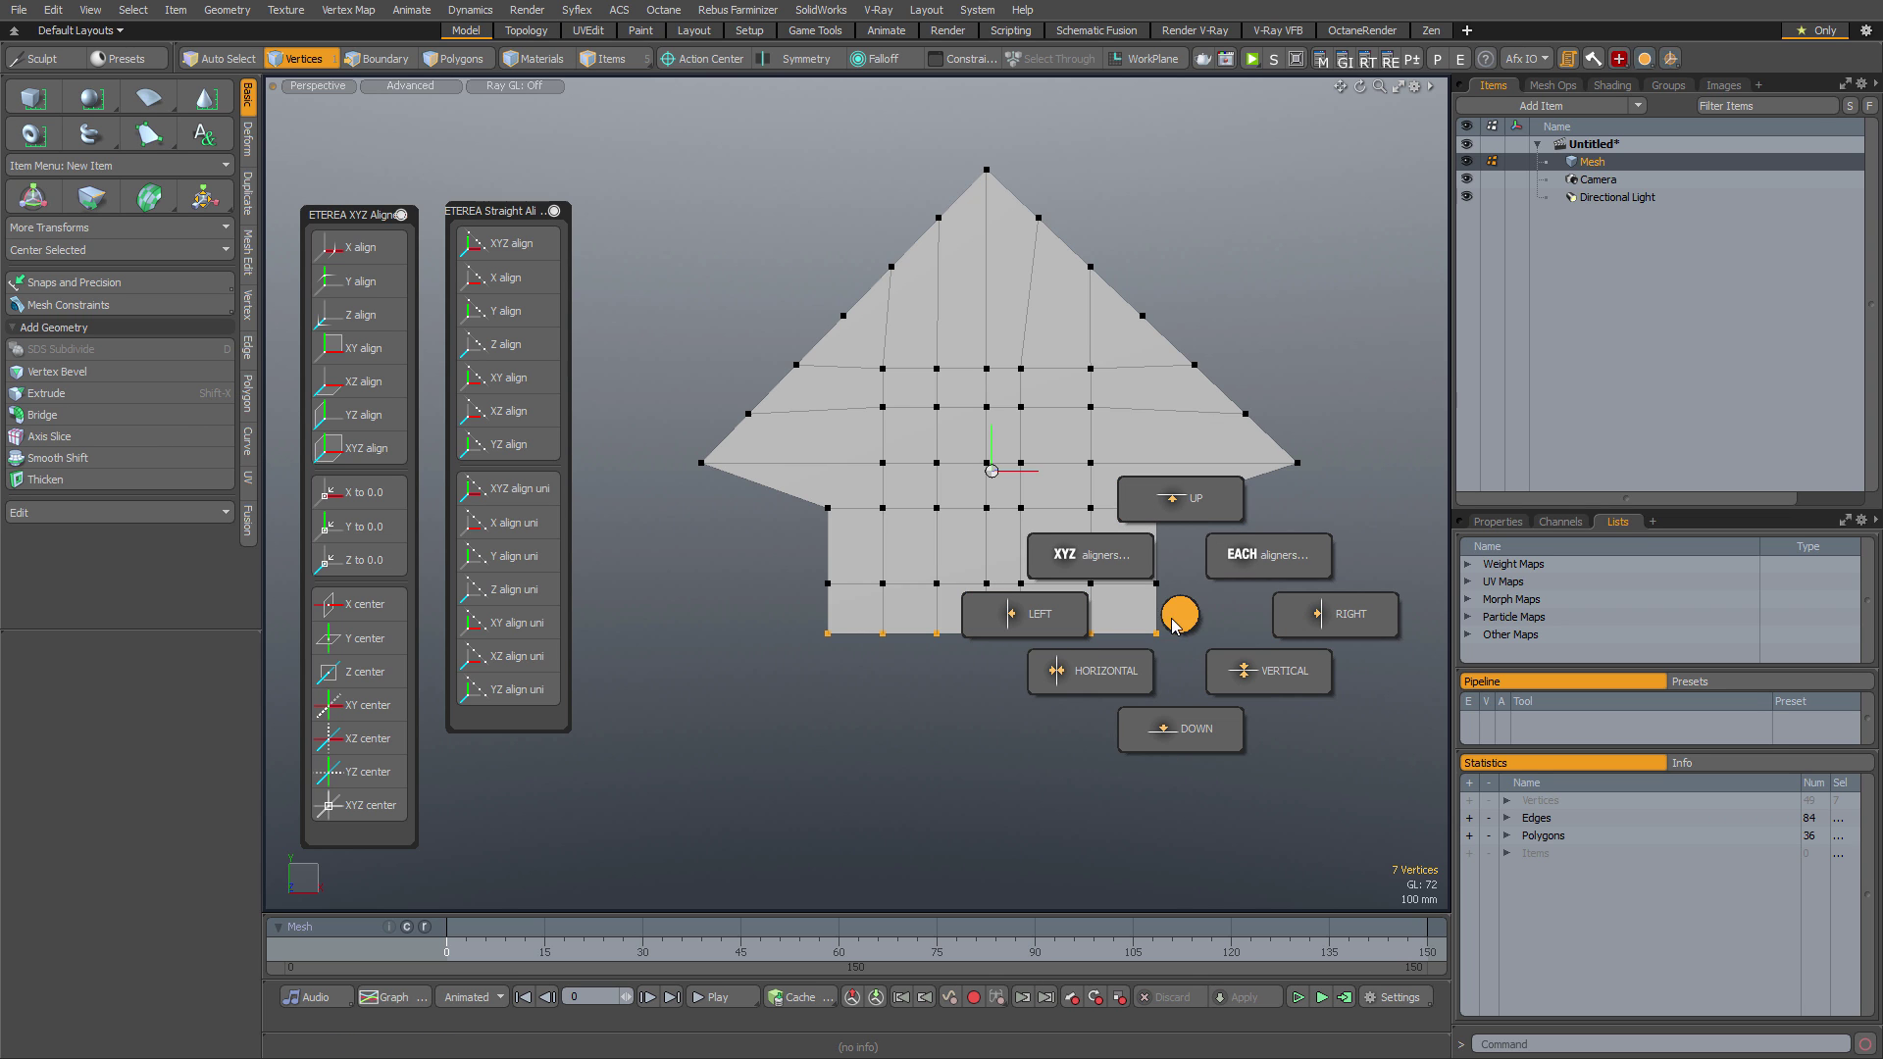
left_click(1285, 529)
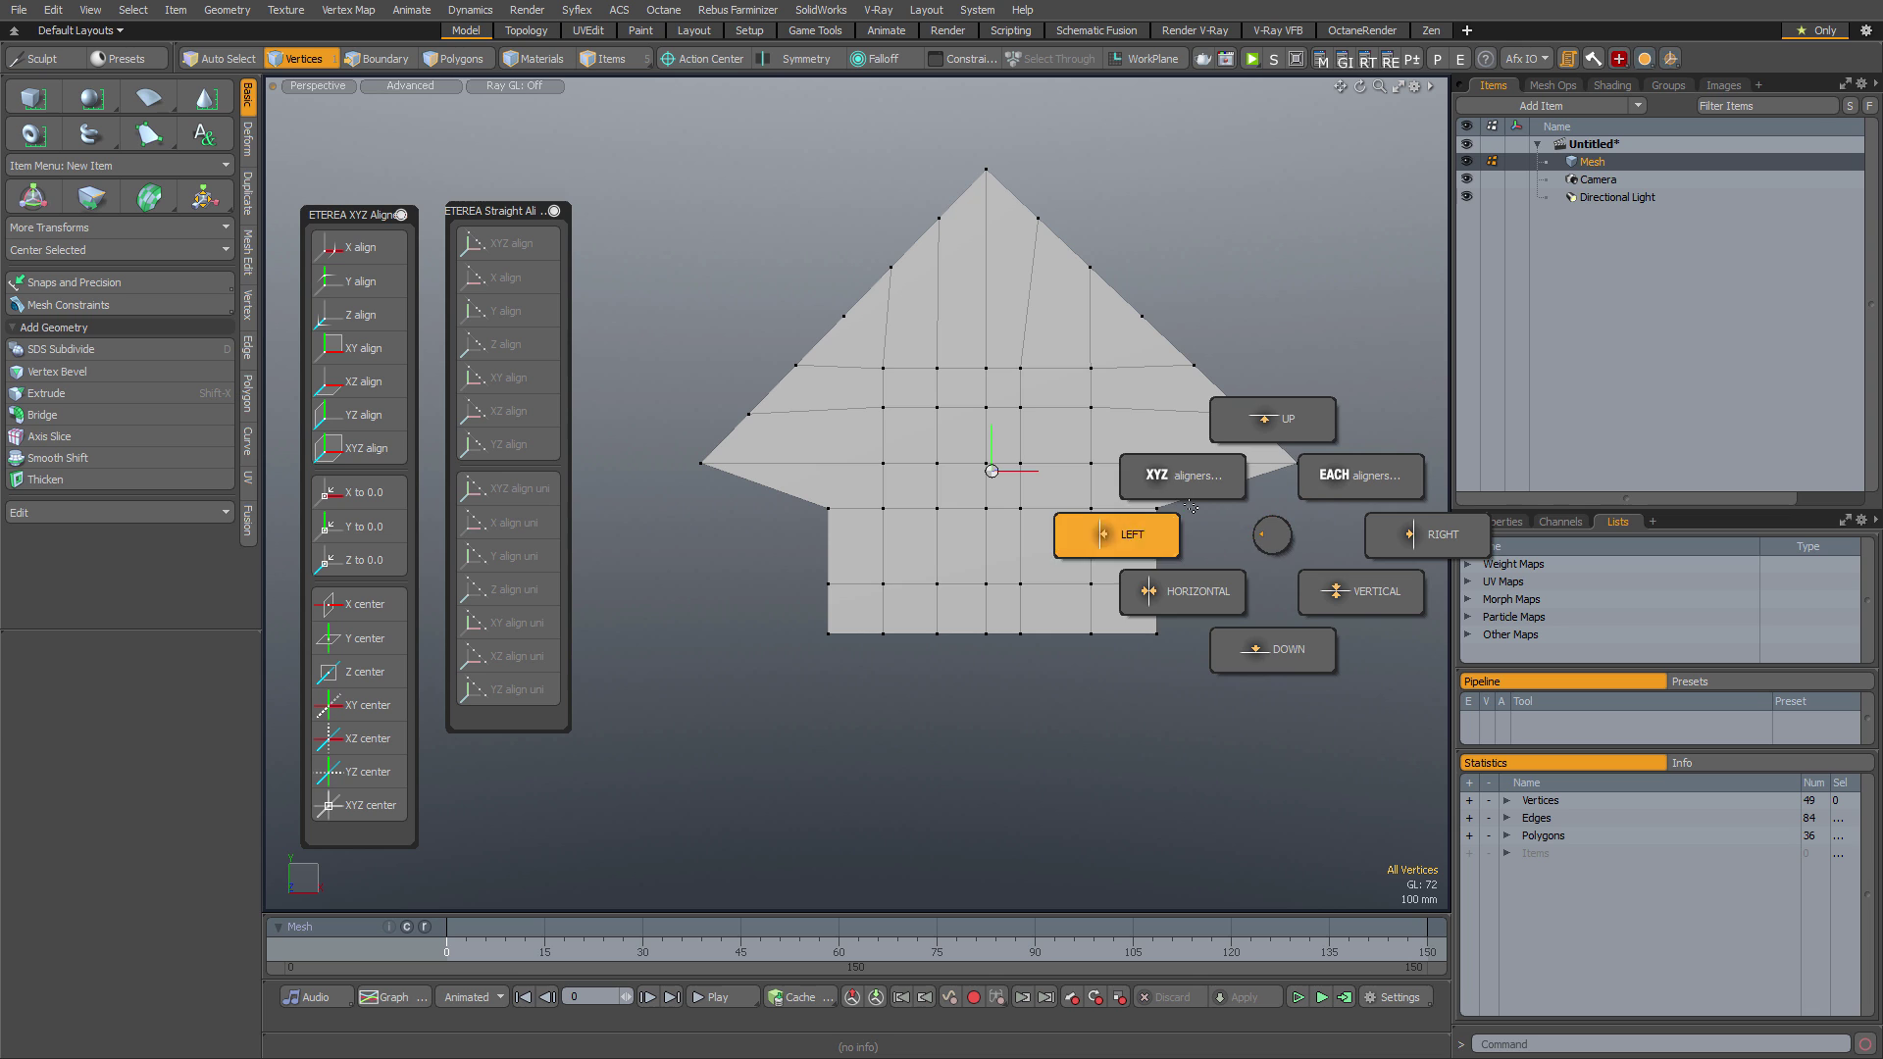
Move the XYZ aligners and Straight Aligners palettes up slightly so they sit level side by side
left_click_drag(351, 204, 354, 183)
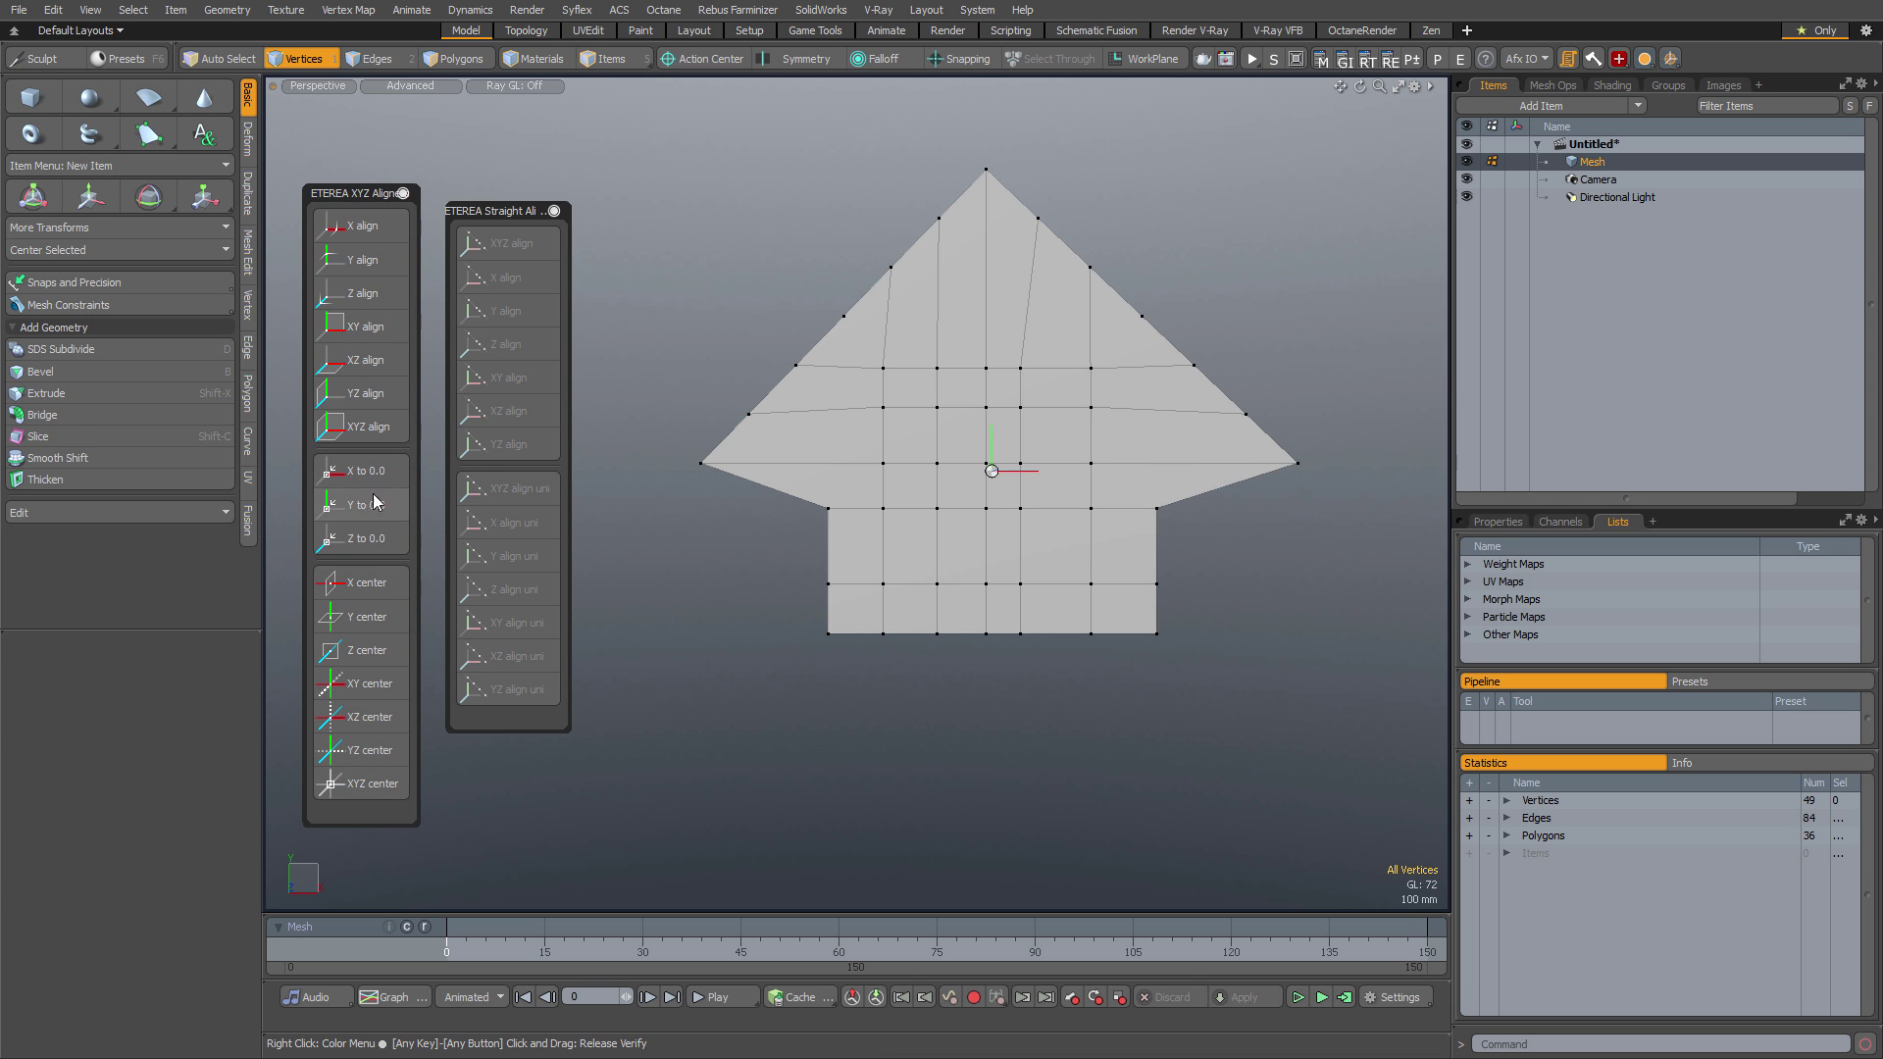
left_click_drag(533, 208, 535, 195)
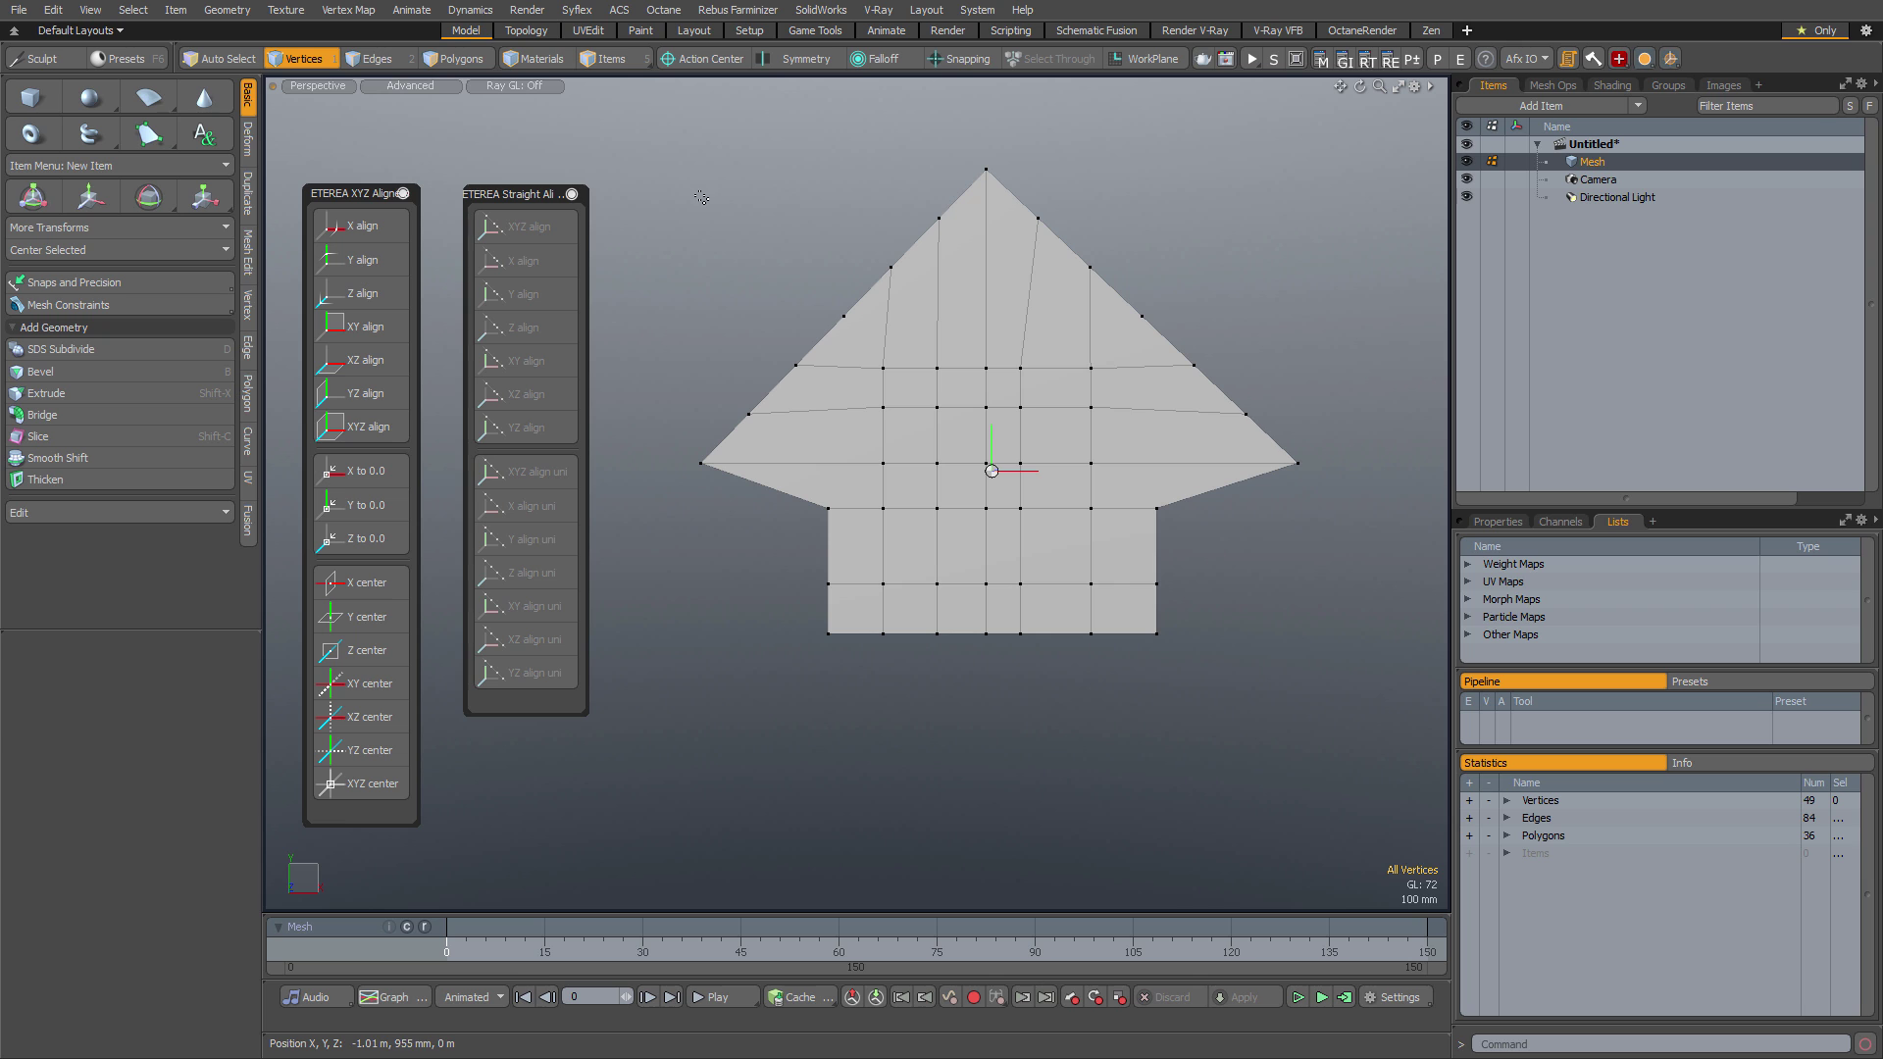